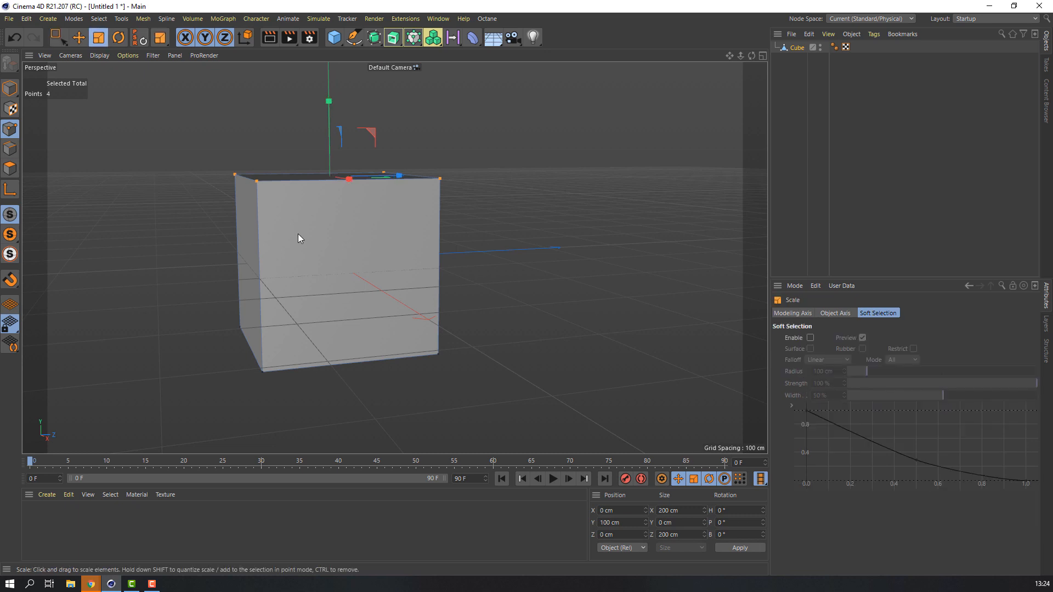
- Scale the cube's four top points to about 47 cm along Z and move one side's four points inward to X about 39 cm
left_click_drag(403, 174, 347, 180)
left_click_drag(338, 260, 455, 291, "alt")
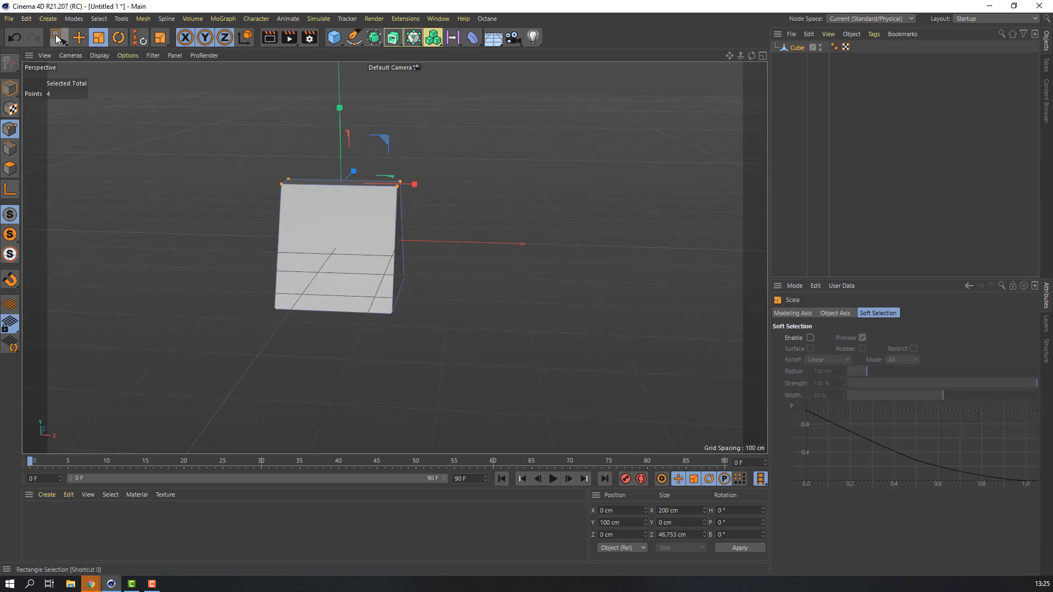
key("0")
left_click_drag(196, 229, 310, 330, "alt")
left_click_drag(347, 240, 312, 252)
scroll(416, 272, "up", 3)
- Set the perspective view's shading to Gouraud Shading (Lines)
left_click(95, 55)
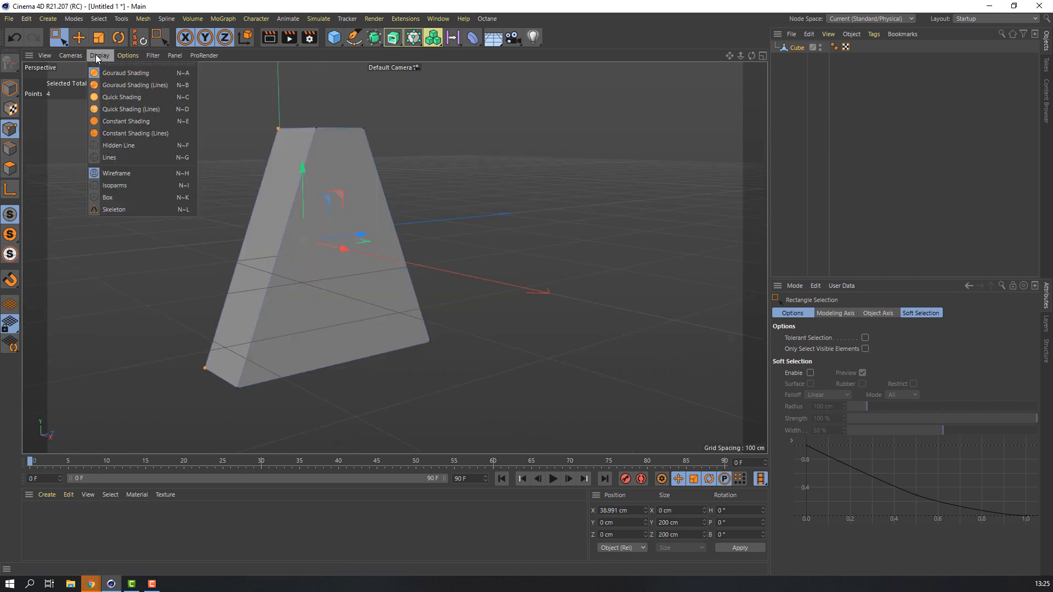
left_click(169, 85)
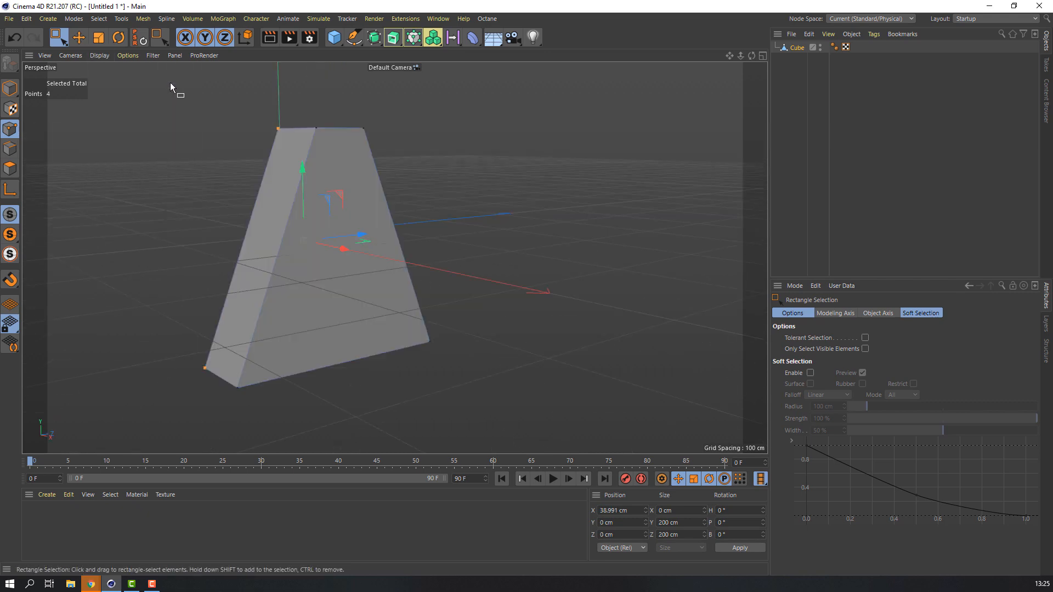
mouse_move(170, 82)
left_mouse_down("alt")
mouse_move(228, 229)
mouse_move(203, 255)
mouse_move(251, 216)
left_mouse_up("alt")
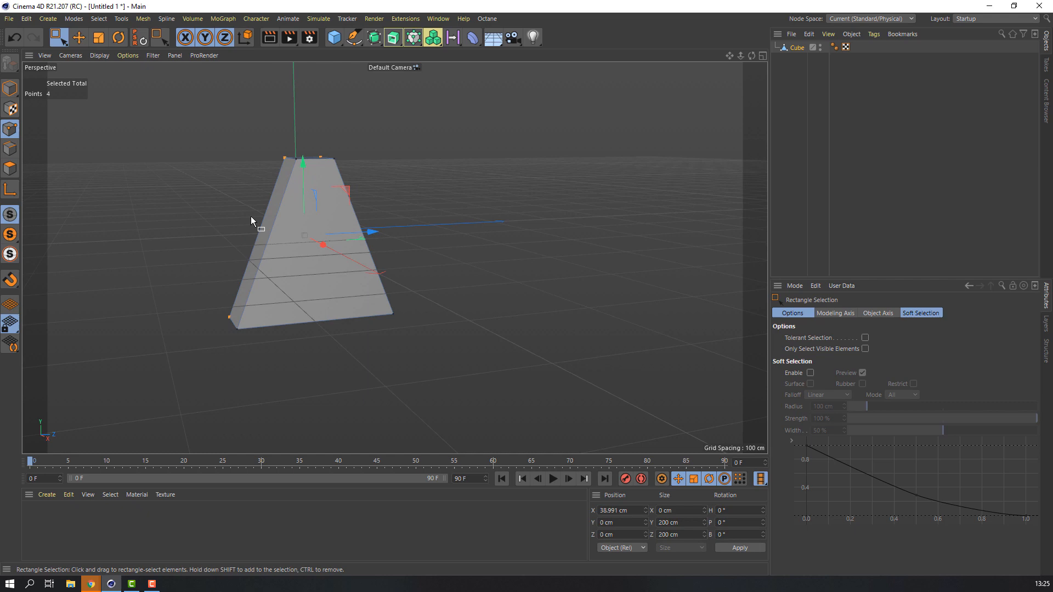
- In the Right view, add four loop cuts across the tapered cube's top edge at successive offsets of about 14, 25, 30 and 45%
middle_click(218, 149)
middle_click(121, 309)
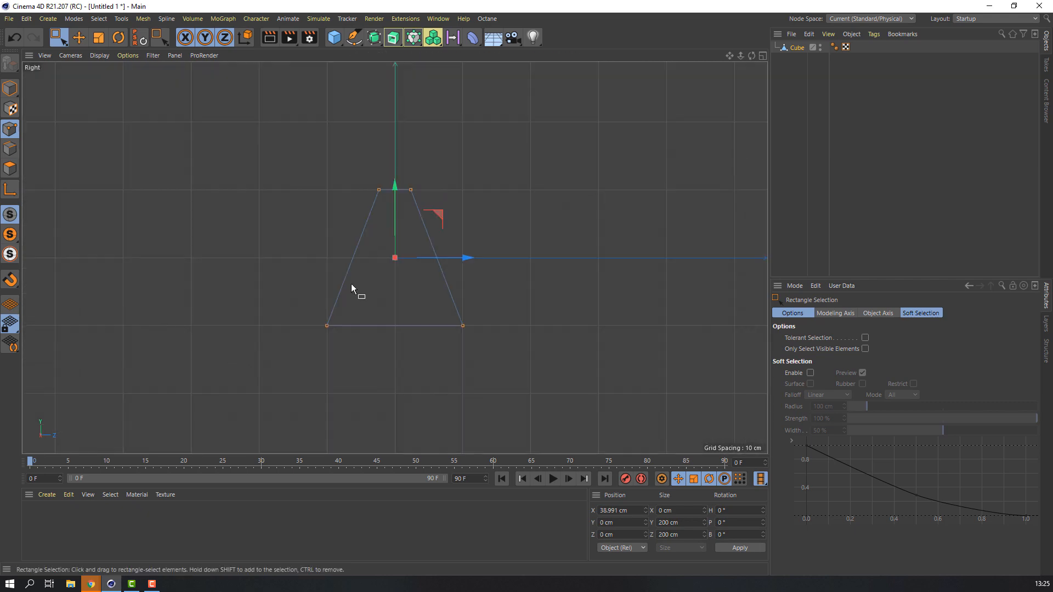
scroll(419, 278, "up", 5)
scroll(340, 283, "down", 2)
left_click(10, 148)
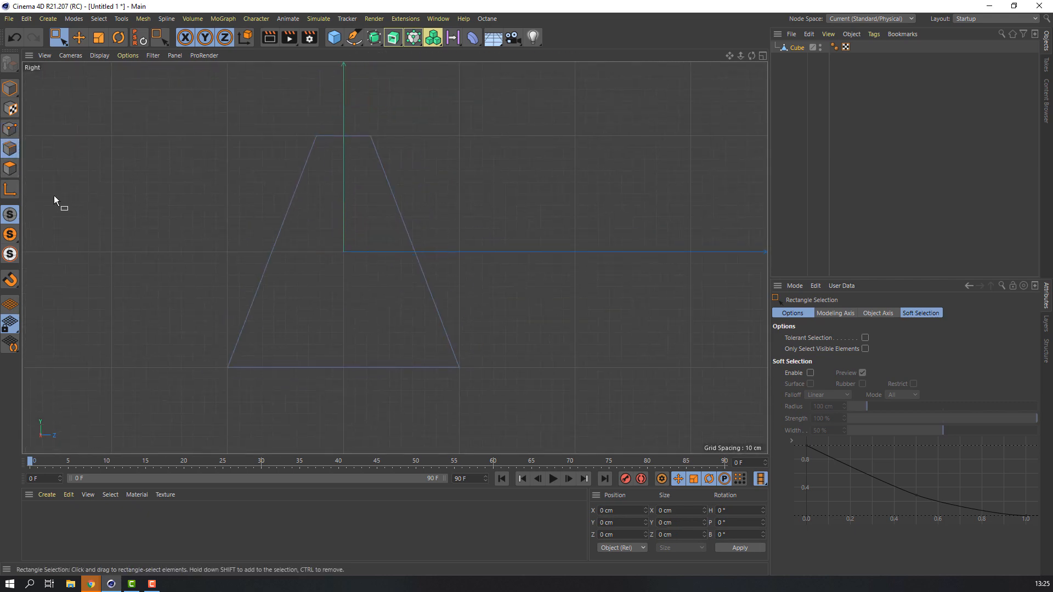
middle_click_drag(347, 265, 308, 263, "alt")
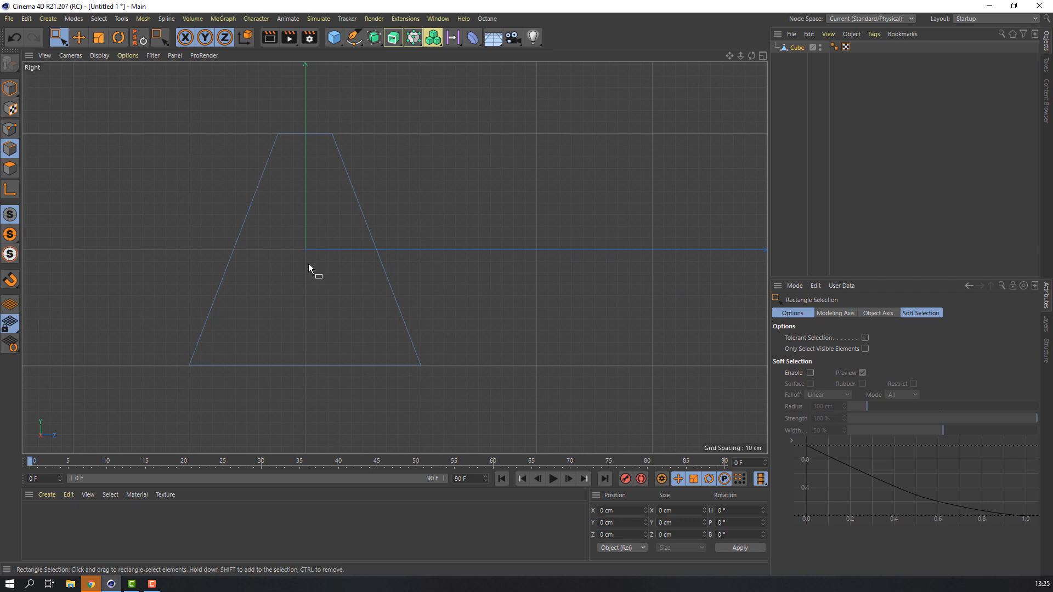
right_click(156, 135)
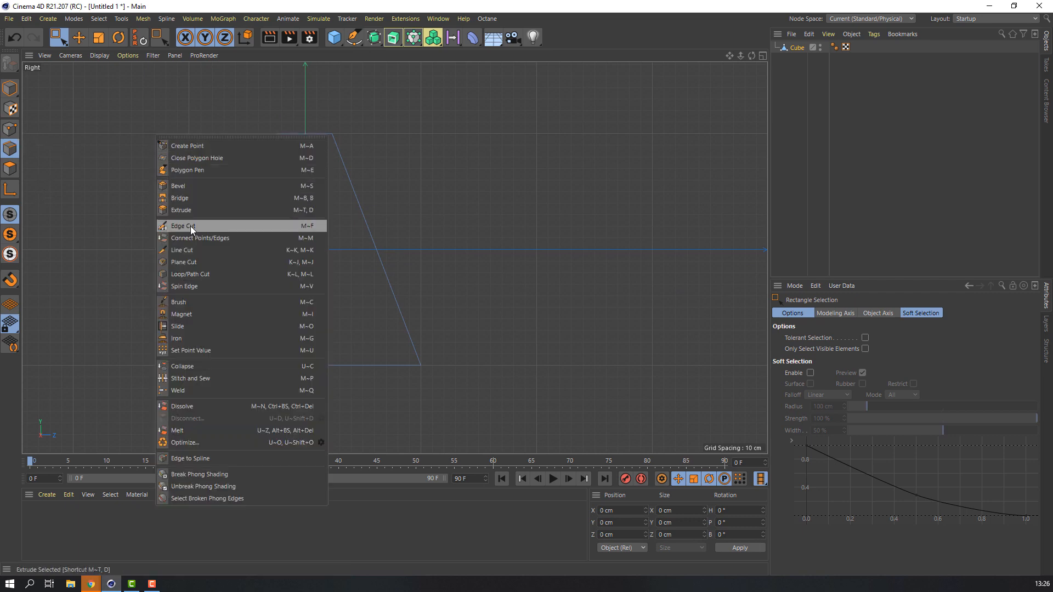
left_click(206, 276)
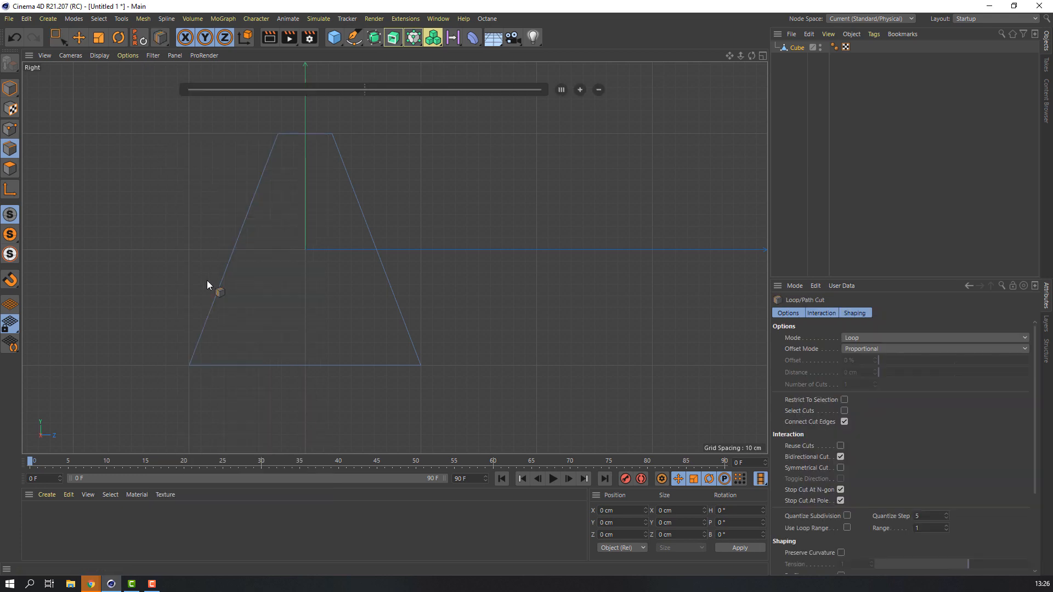
left_click(286, 135)
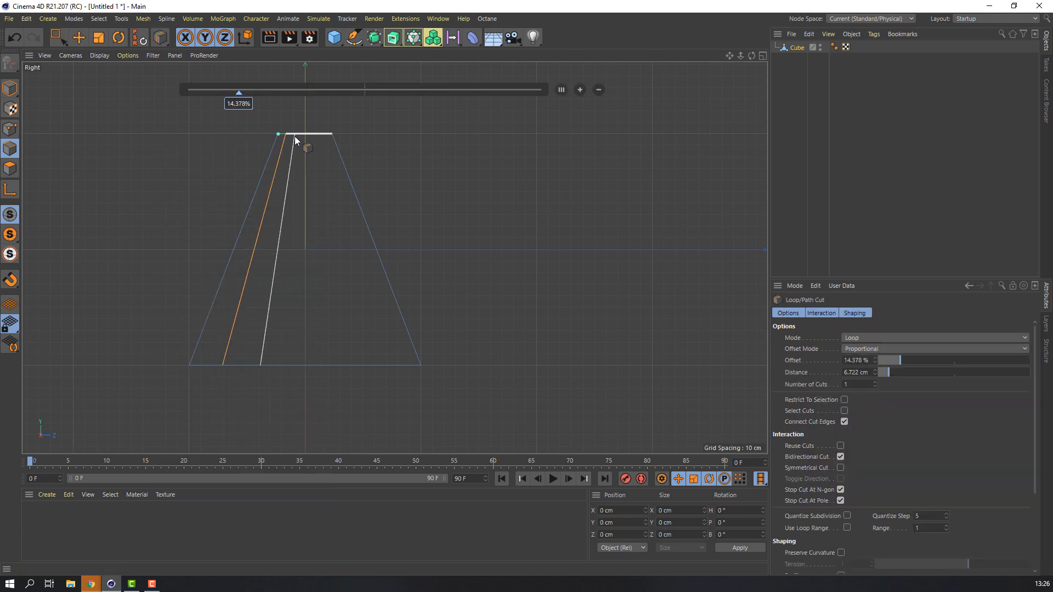
left_click(298, 136)
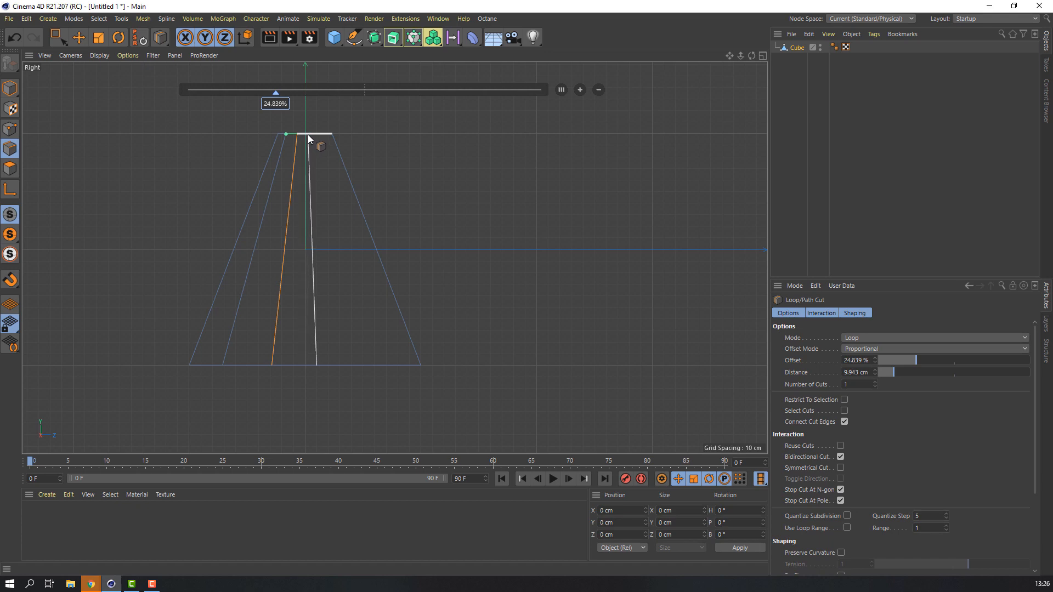
left_click(308, 134)
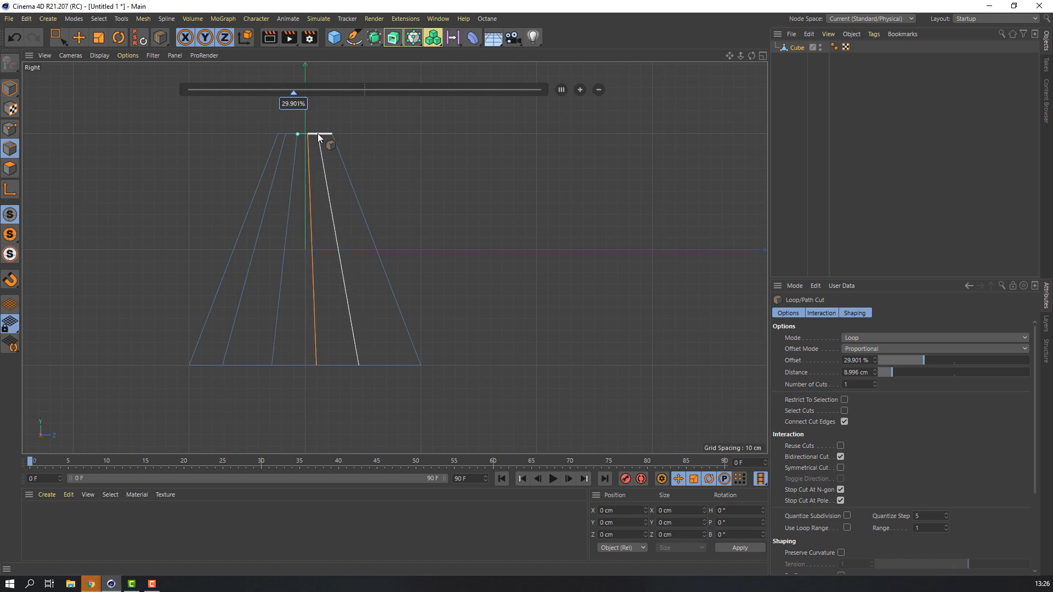
left_click(318, 133)
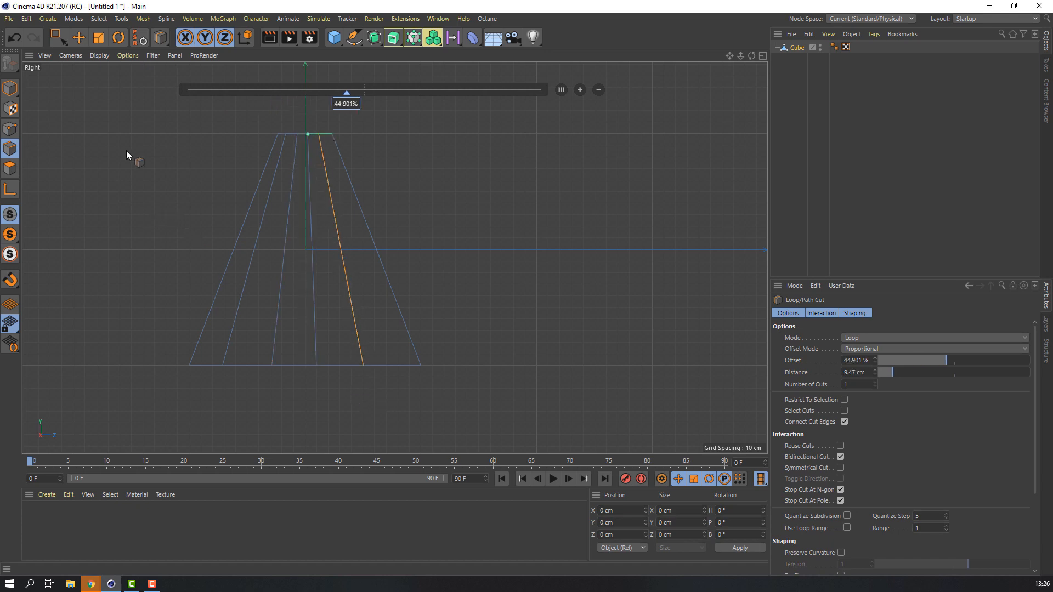
- Lower the four inner pairs of bottom points by about 6 cm and spread the bottom corner points slightly outward along Z
left_click(76, 43)
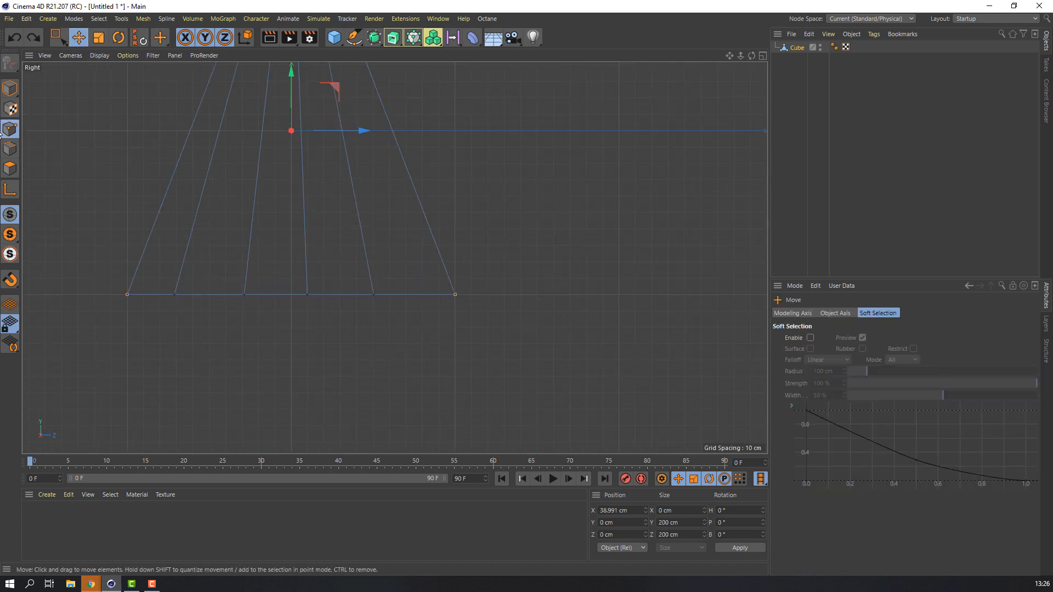
left_click(5, 126)
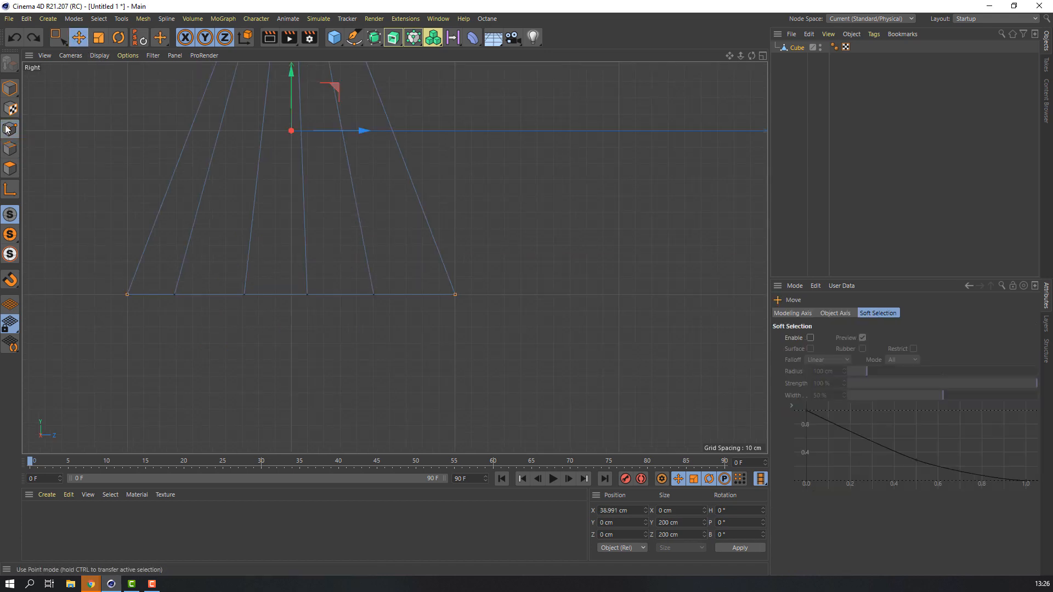
left_click(58, 39)
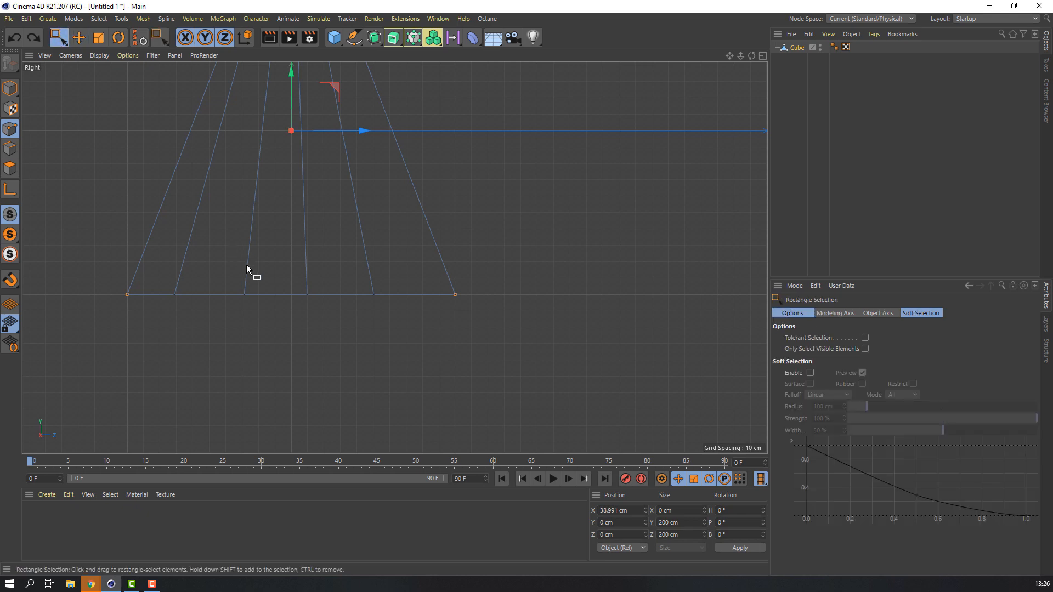
left_click_drag(240, 266, 285, 329)
left_click_drag(244, 228, 306, 285)
left_click_drag(307, 248, 307, 256)
left_click_drag(362, 279, 387, 312)
left_click_drag(373, 247, 374, 255)
left_click_drag(193, 299, 165, 282)
left_click_drag(175, 247, 175, 255)
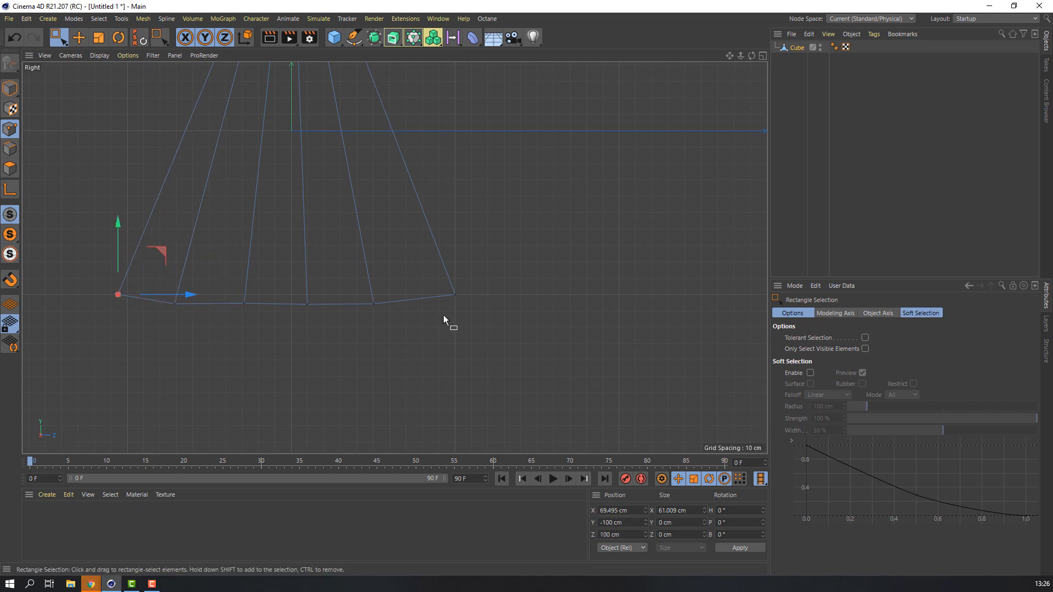
left_click_drag(443, 315, 466, 283)
scroll(384, 247, "down", 2)
left_click_drag(285, 136, 281, 137)
middle_click_drag(276, 305, 252, 327, "alt")
key("ctrl+z")
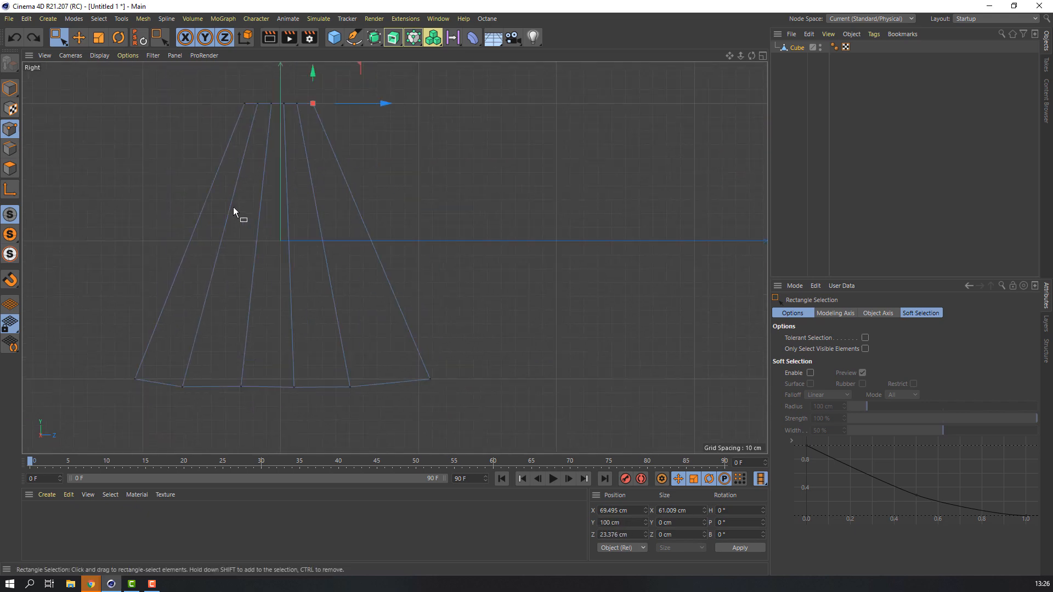
- Add two horizontal loop cuts near the shape's bottom edge, at successive offsets of about 96% and 93%
left_click(9, 149)
middle_click_drag(195, 235, 206, 219, "alt")
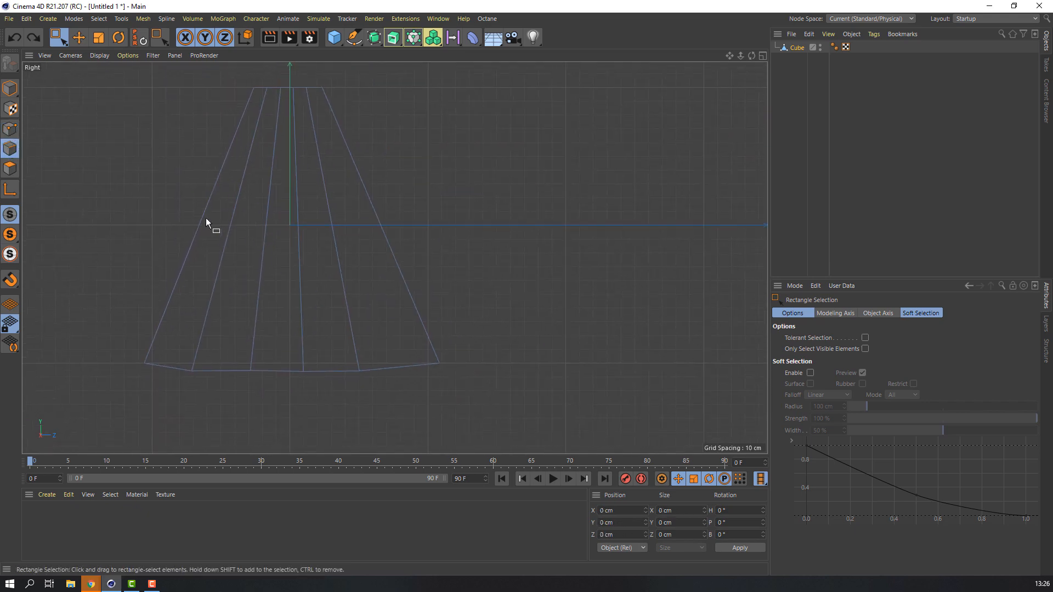
right_click(137, 159)
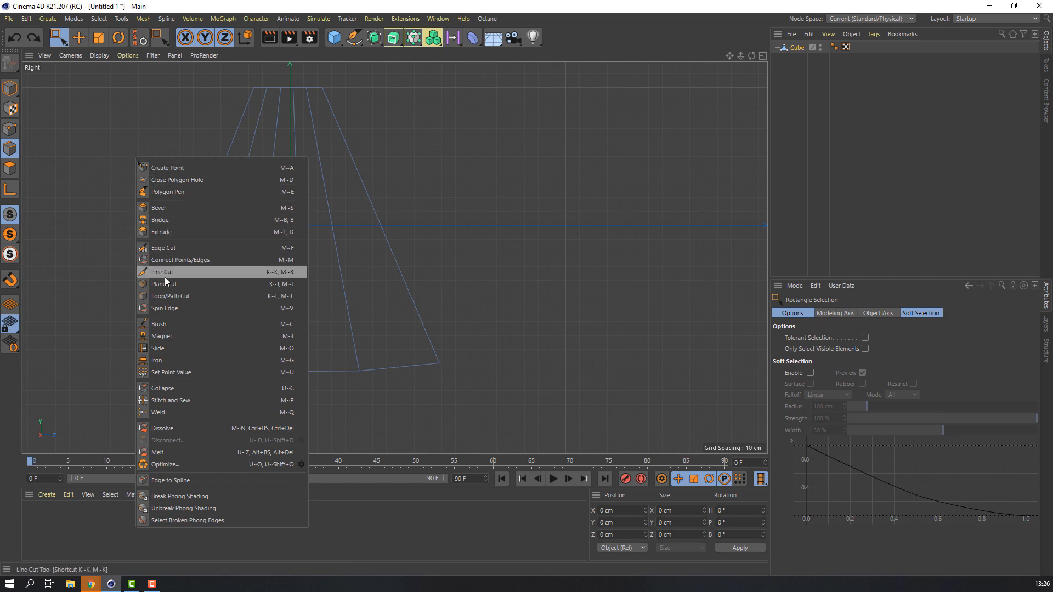
left_click(185, 297)
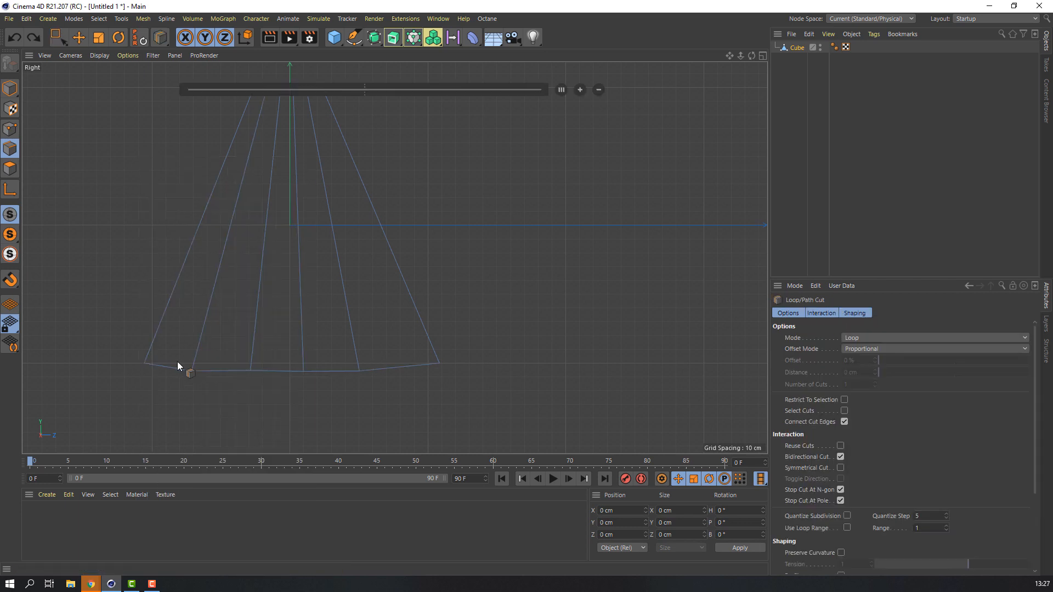
left_click(194, 359)
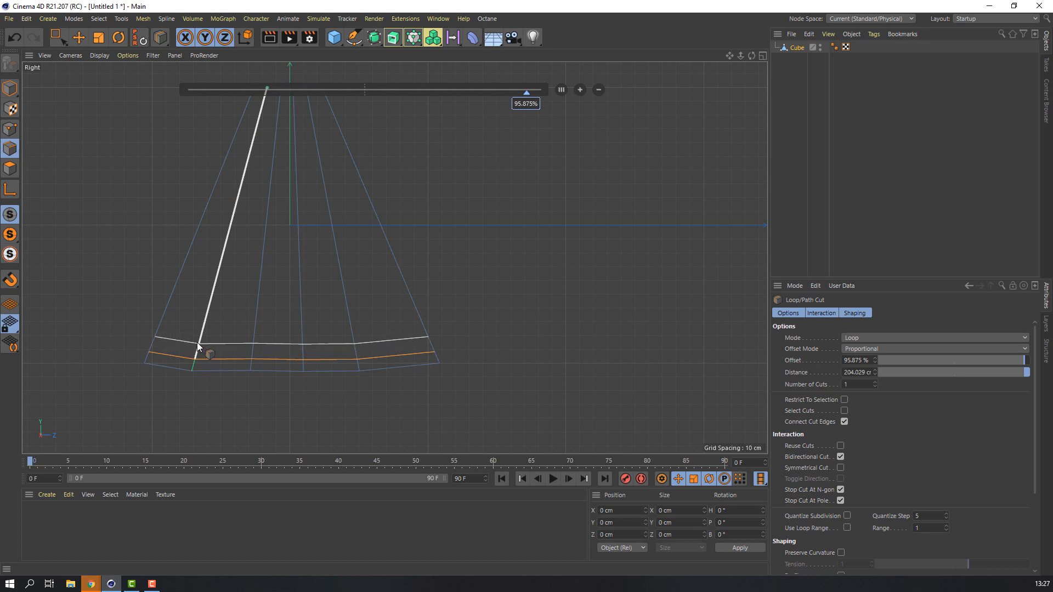
left_click(196, 343)
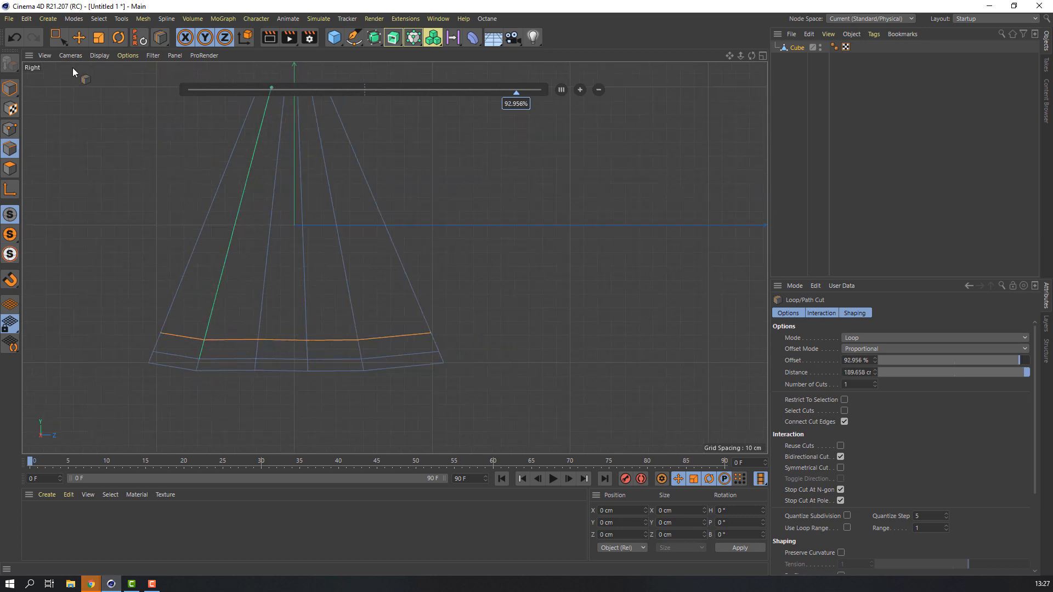
- Raise the whole object above the ground in the perspective view, to about 147 cm on Y
left_click(81, 38)
middle_click(278, 204)
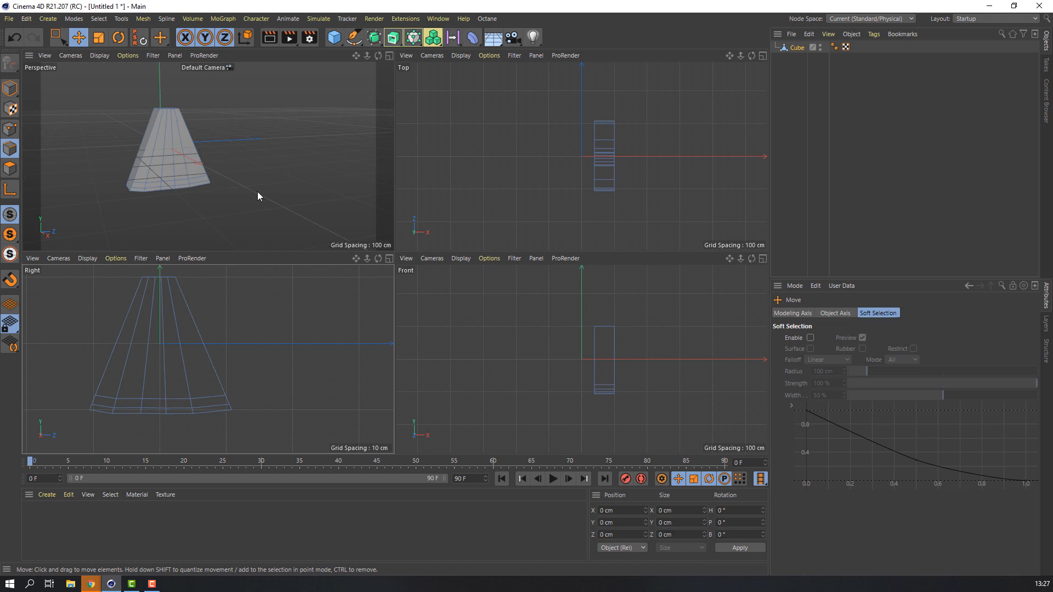
middle_click(109, 123)
left_click_drag(212, 323, 249, 332, "alt")
left_click(11, 90)
scroll(321, 246, "down", 3)
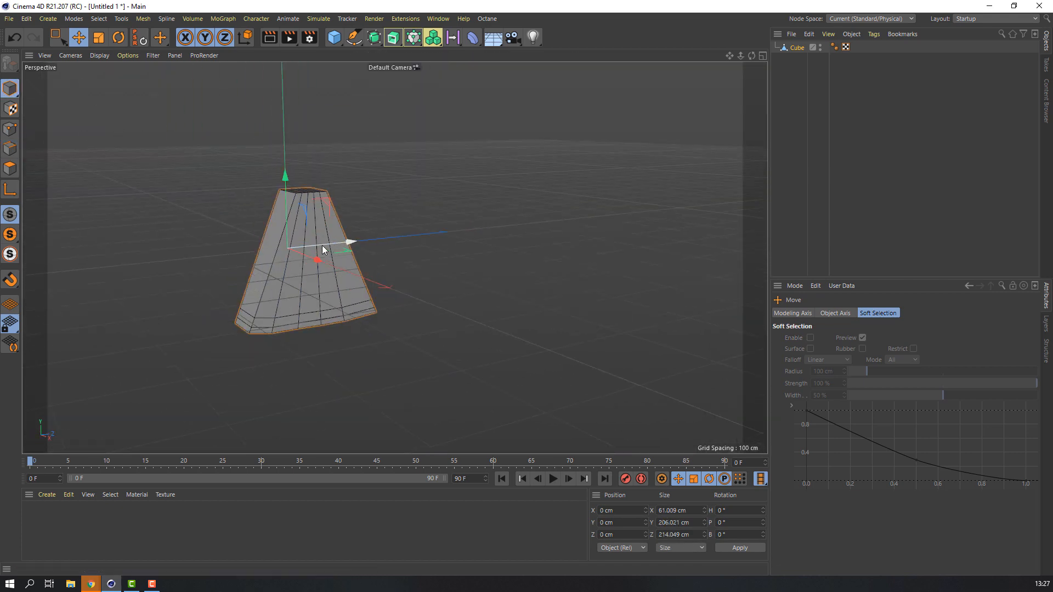
left_click_drag(282, 215, 282, 127)
scroll(253, 297, "up", 3)
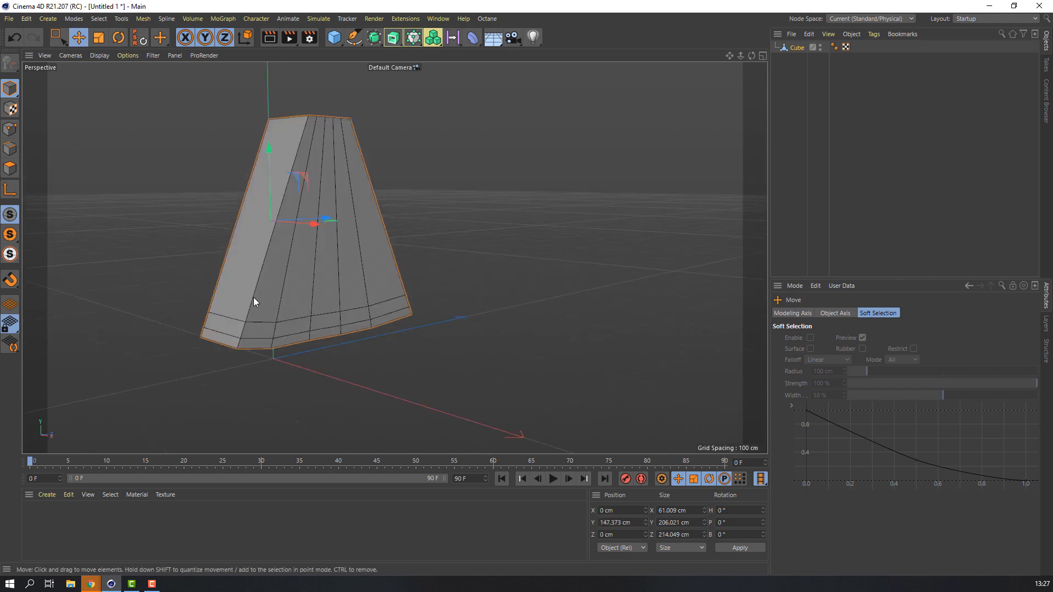
middle_click_drag(186, 282, 223, 272, "alt")
- Create a new default material and disable its Color and Reflectance channels
left_click(148, 521)
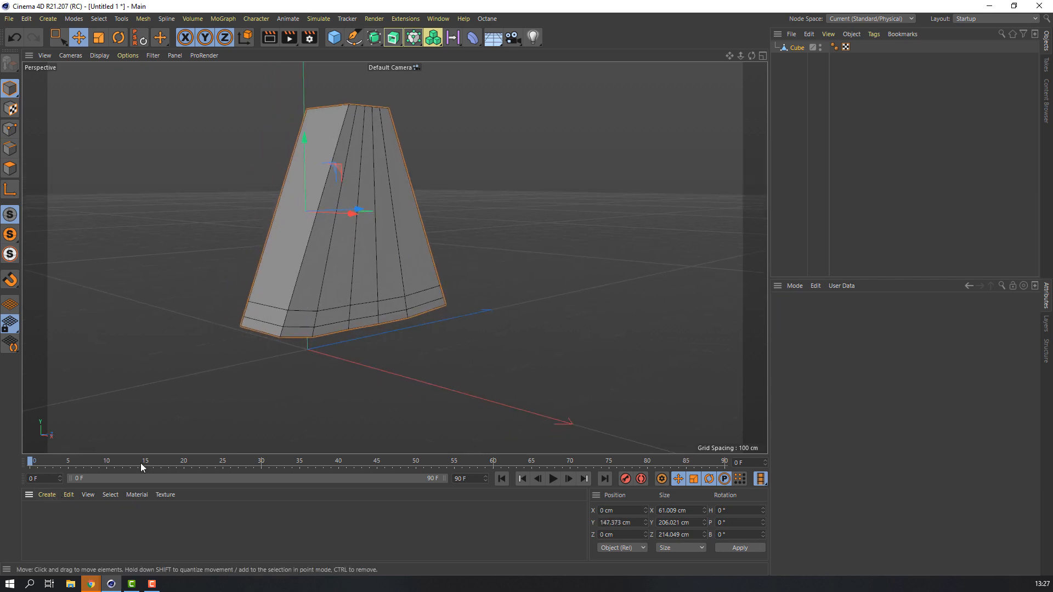
left_click(47, 495)
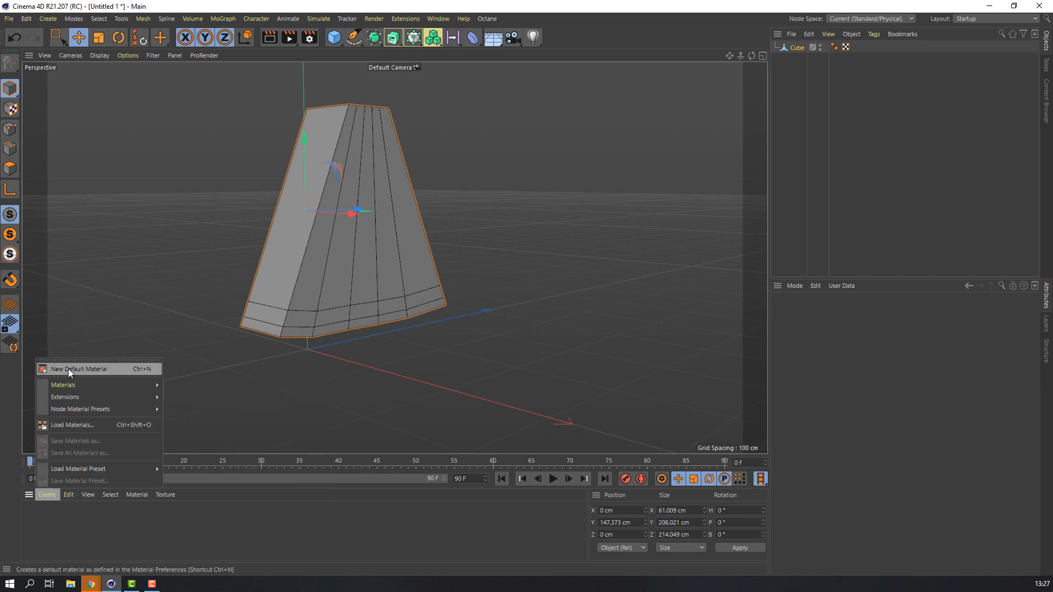
left_click(96, 370)
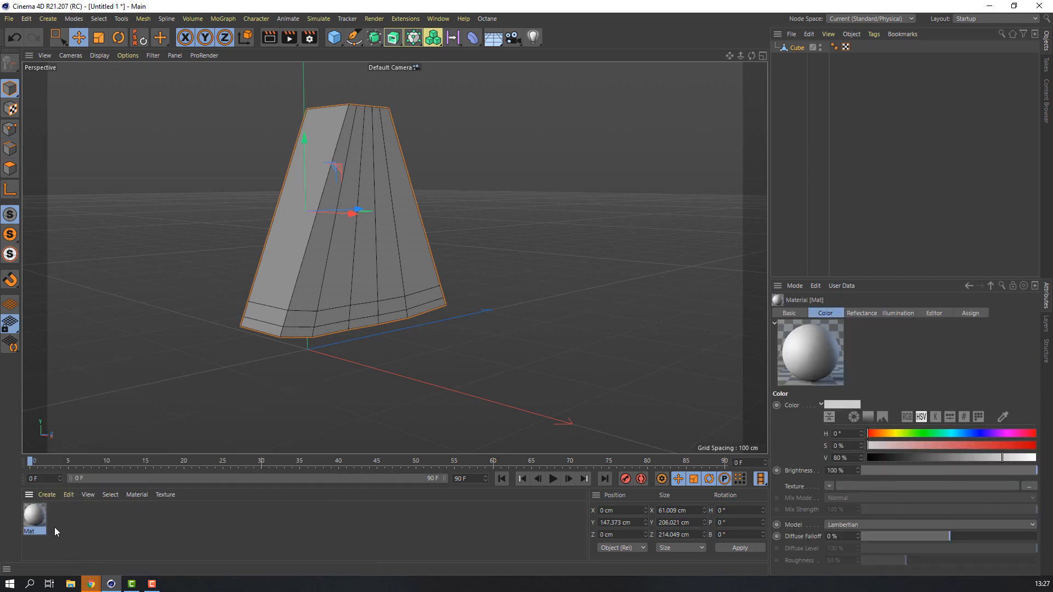
double_click(35, 517)
left_click(270, 219)
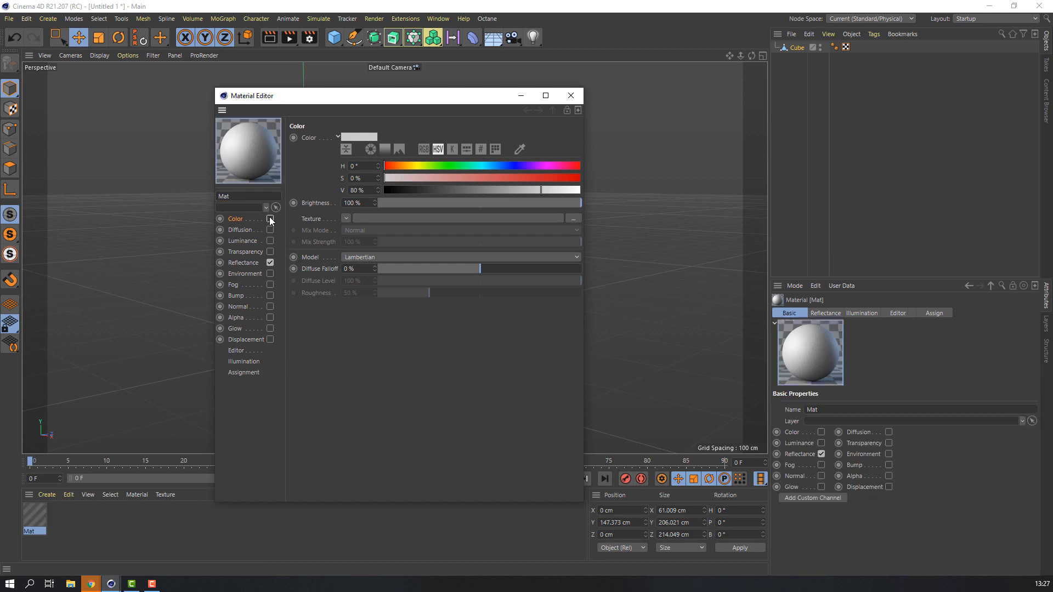
left_click(244, 263)
left_click(270, 262)
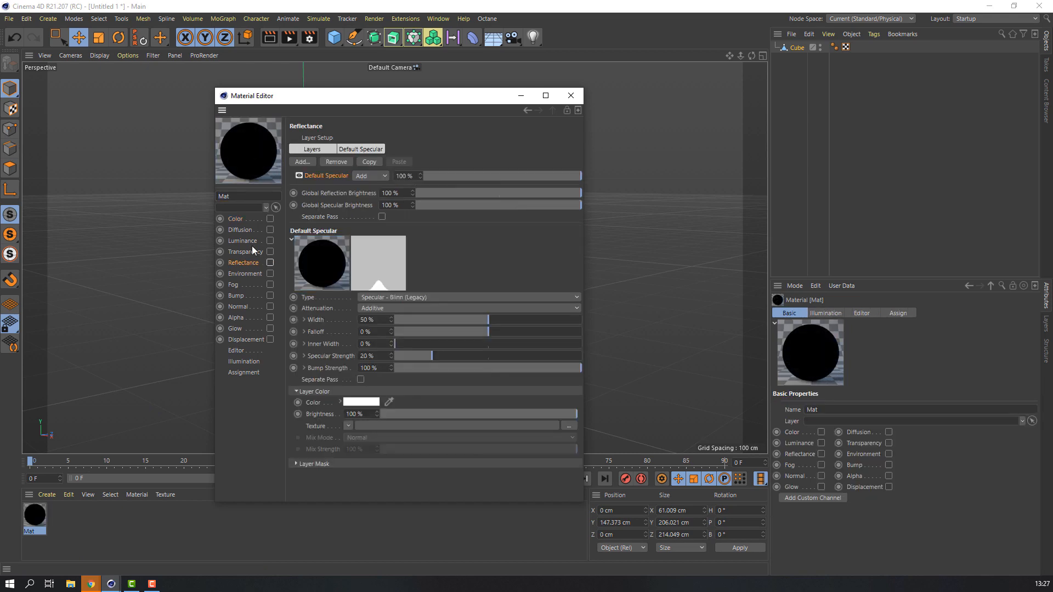
- Enable the material's Luminance channel with a pale mint colour of H 157°, S 9% and V 100%, and close the Material Editor
left_click(236, 241)
left_click(270, 241)
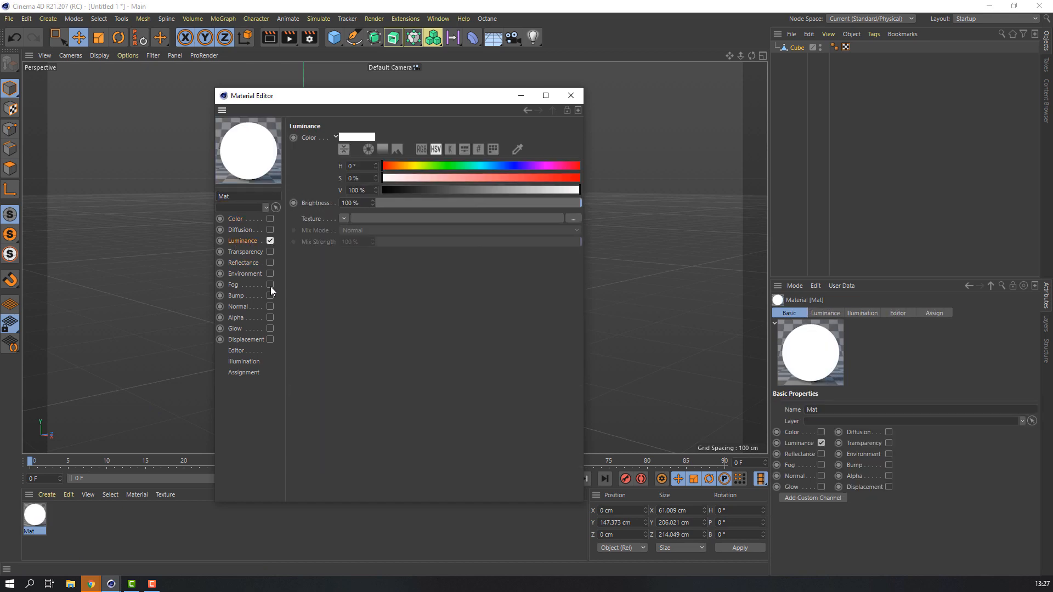
mouse_move(502, 167)
left_mouse_down()
mouse_move(405, 178)
mouse_move(466, 165)
left_mouse_up()
left_click(440, 167)
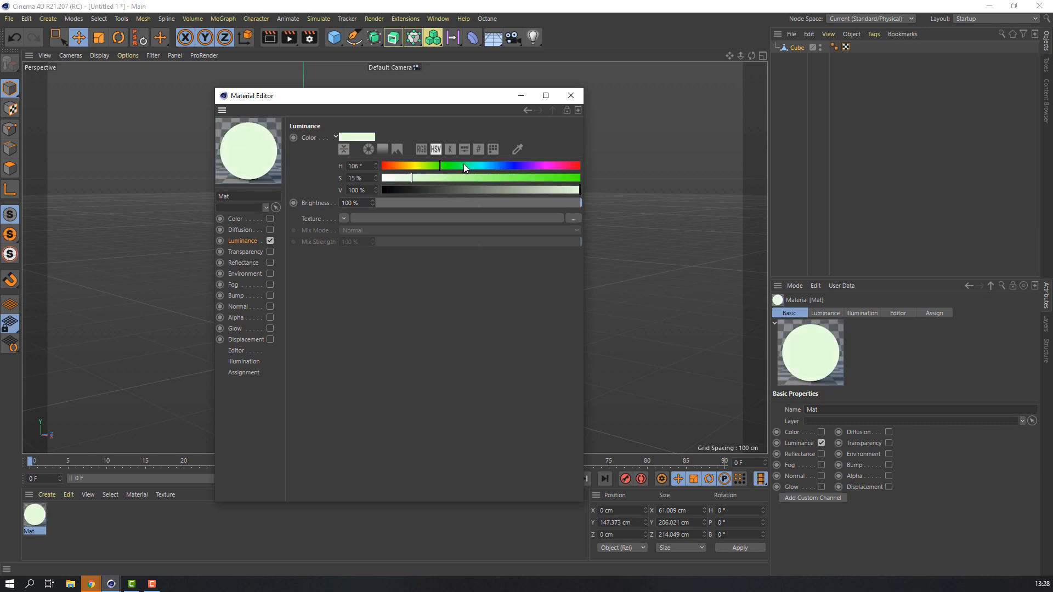
left_click(399, 178)
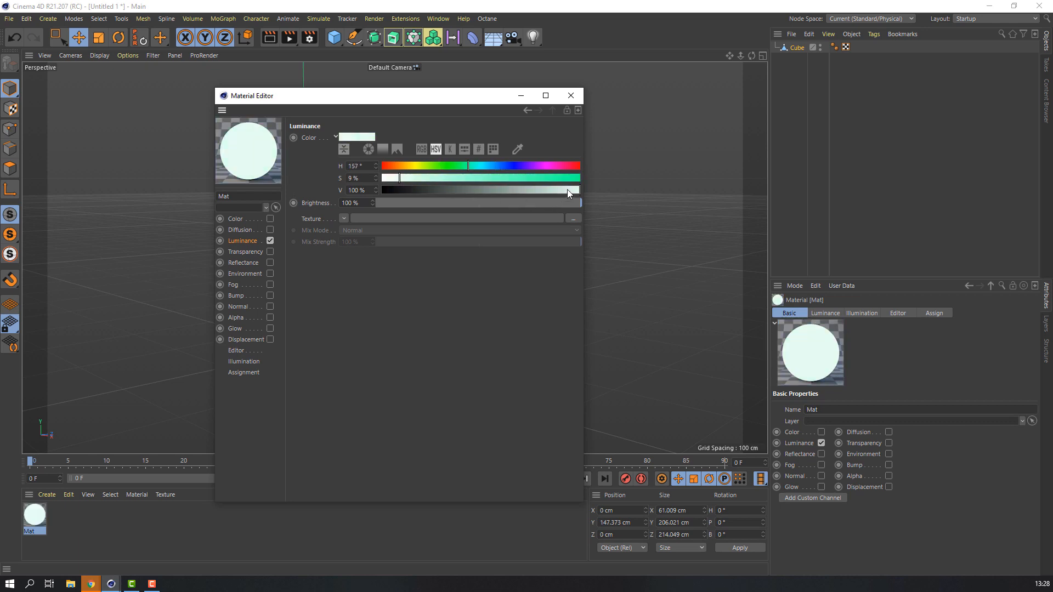
left_click(571, 95)
left_click(159, 536)
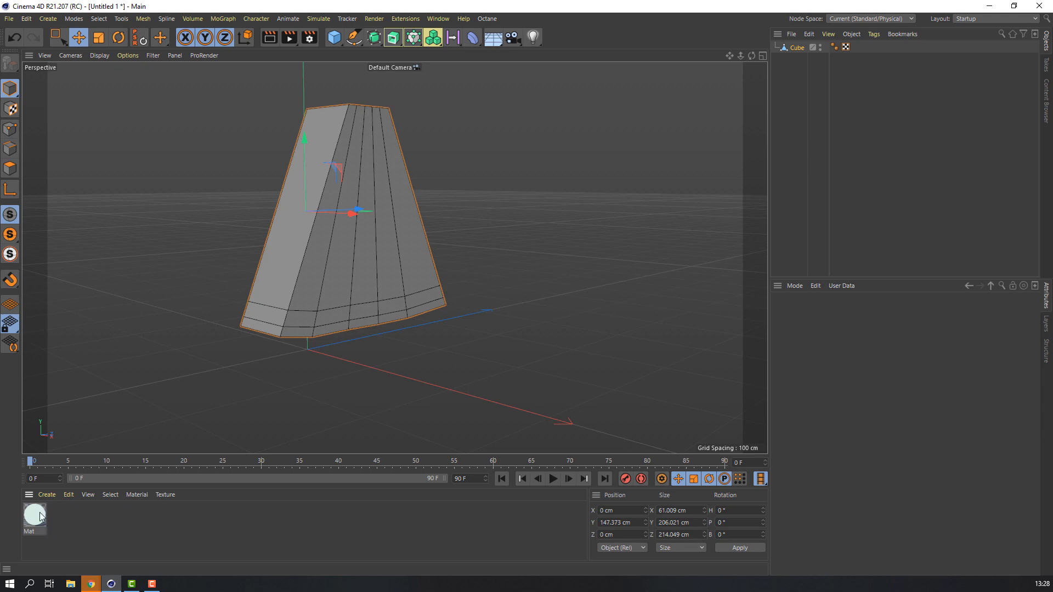
- Duplicate the pale mint material and set the copy's luminance colour to green with H 119°, S 52% and V 77%
left_click_drag(38, 518, 73, 518)
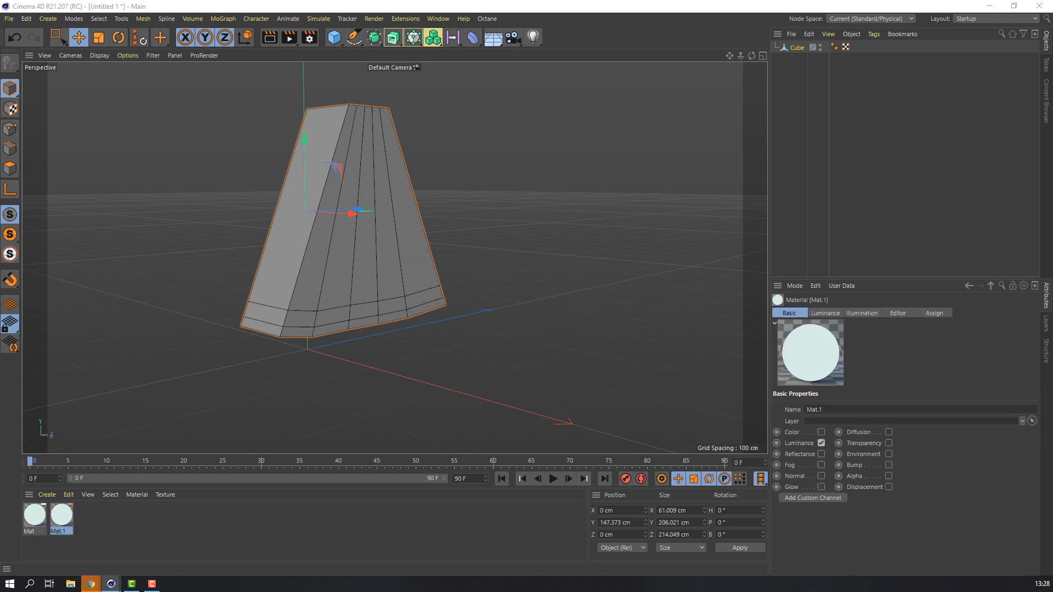
left_click_drag(430, 591, 461, 101)
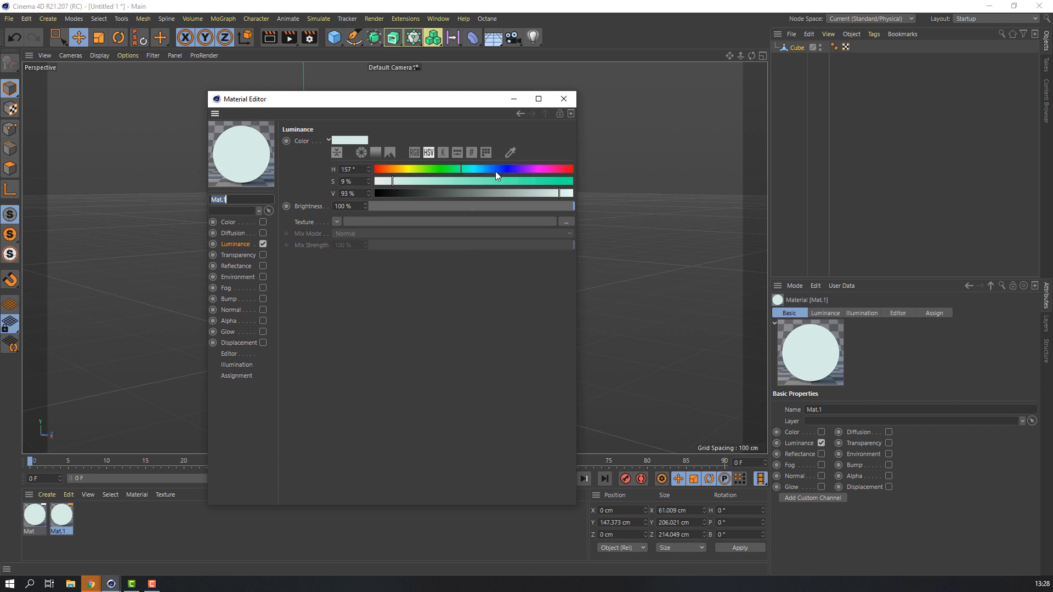
mouse_move(465, 175)
left_mouse_down()
mouse_move(440, 172)
mouse_move(498, 181)
mouse_move(479, 181)
left_mouse_up()
left_click(524, 181)
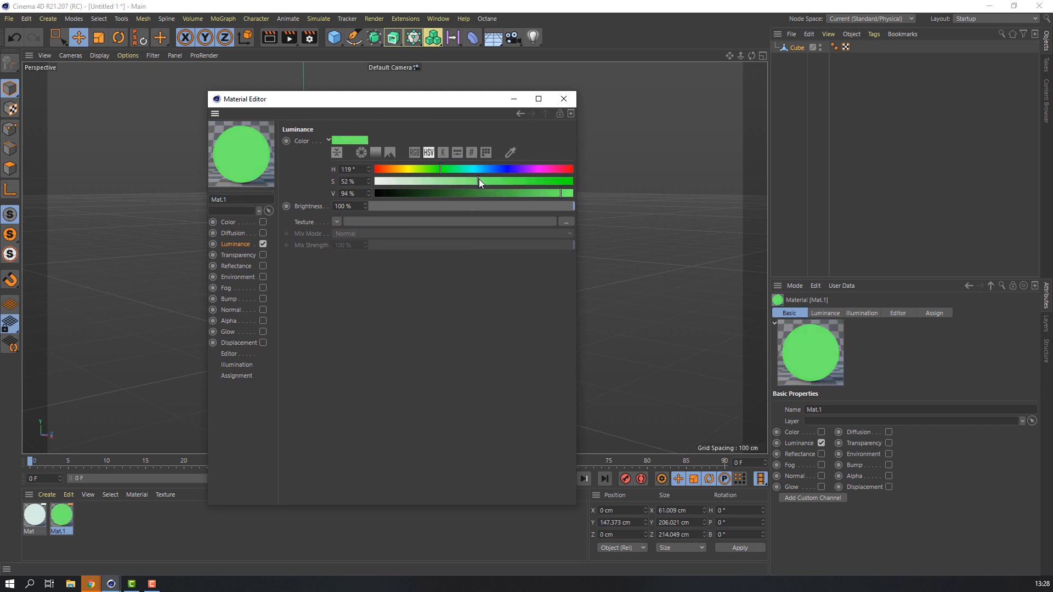
left_click(527, 194)
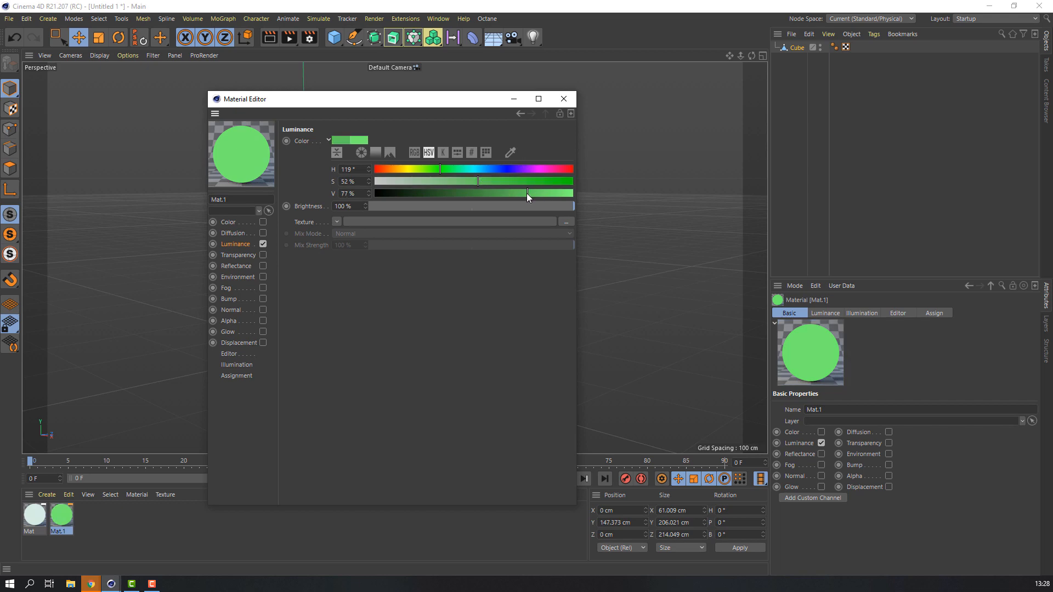
left_click(564, 100)
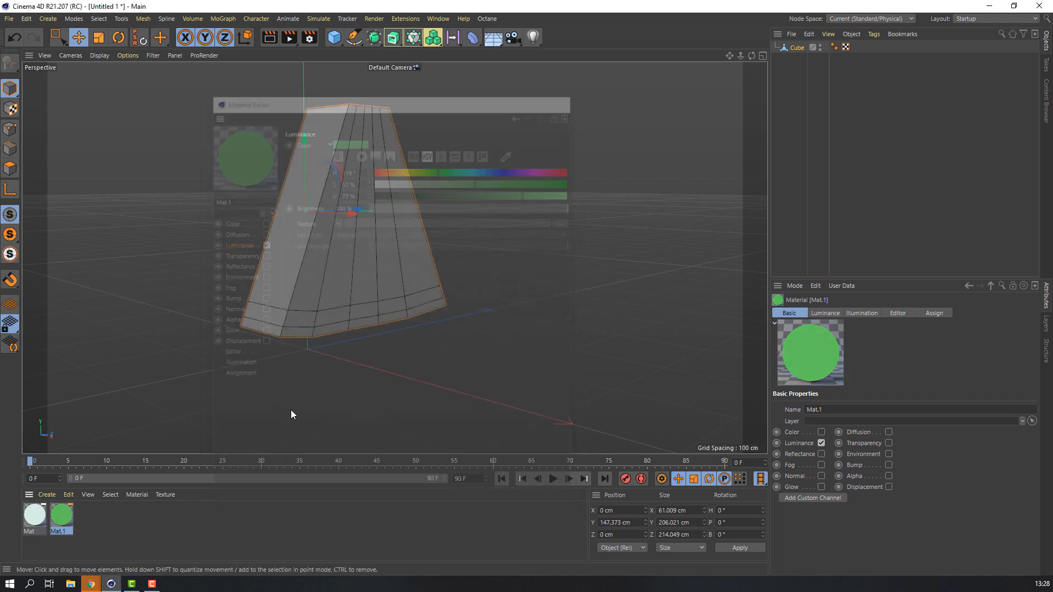
left_click(148, 532)
- Duplicate the green material and set the copy's luminance colour to orange with H 16°, S 86% and V 92%
left_click(62, 516)
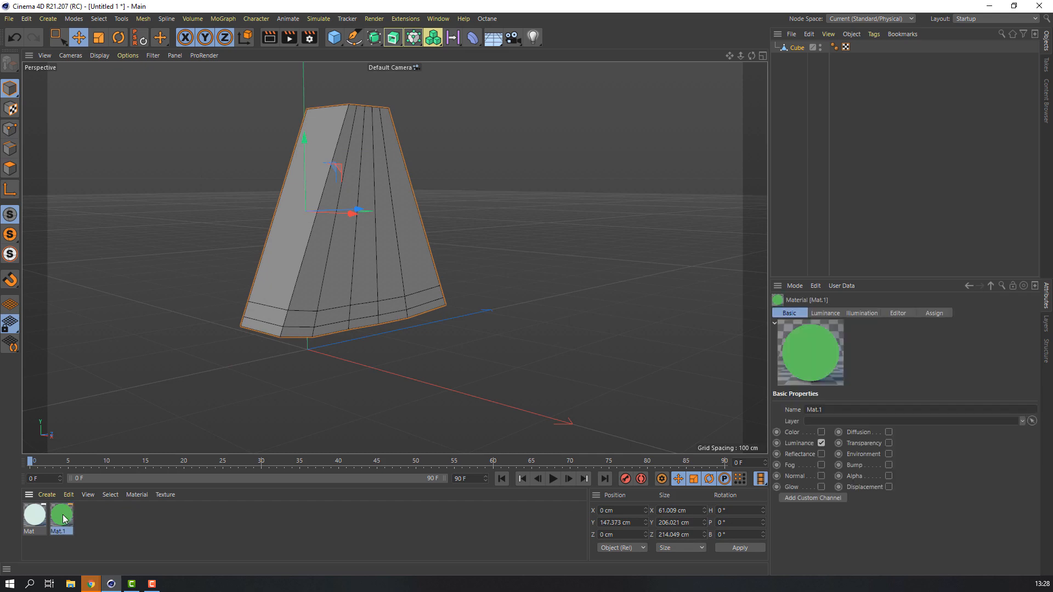
left_click_drag(84, 515, 101, 519, "ctrl")
left_click(129, 553)
left_click(94, 514)
double_click(94, 515)
left_click_drag(248, 144, 517, 87)
mouse_move(452, 158)
left_mouse_down()
mouse_move(436, 162)
mouse_move(448, 156)
left_mouse_up()
left_click(609, 169)
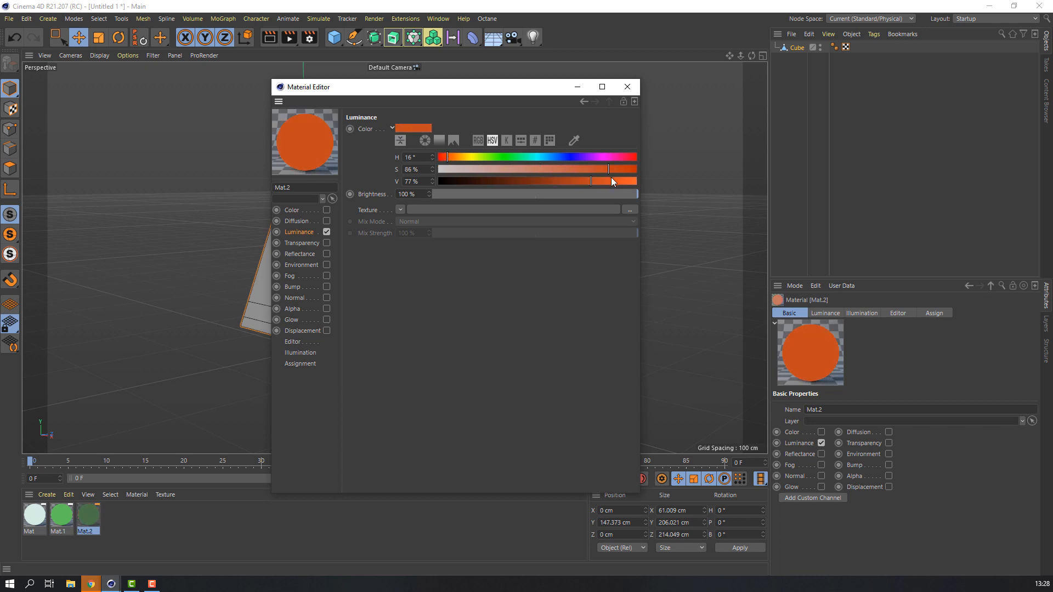
left_click(614, 181)
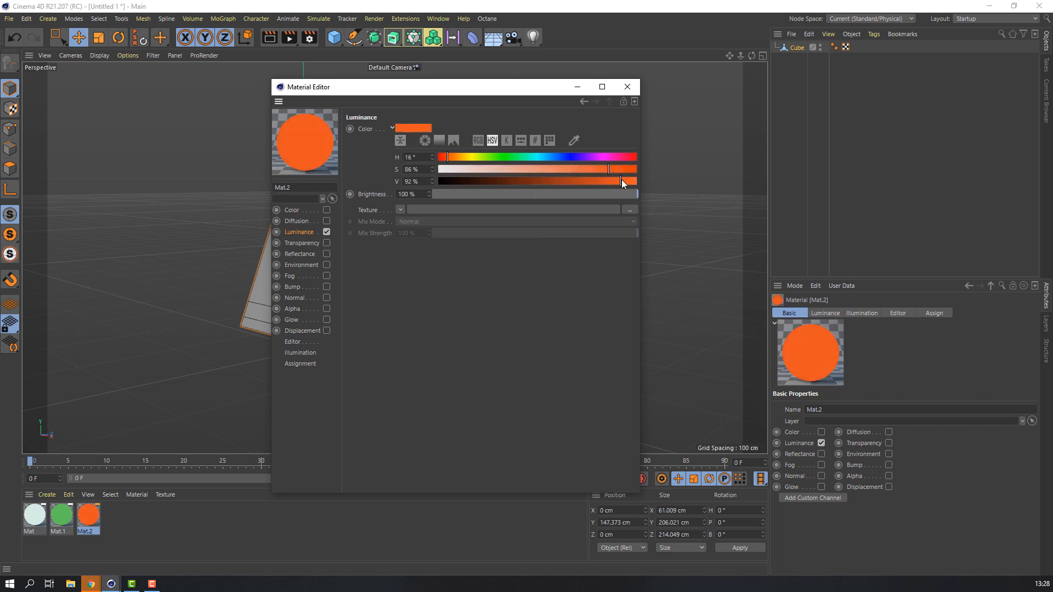
left_click_drag(501, 89, 432, 88)
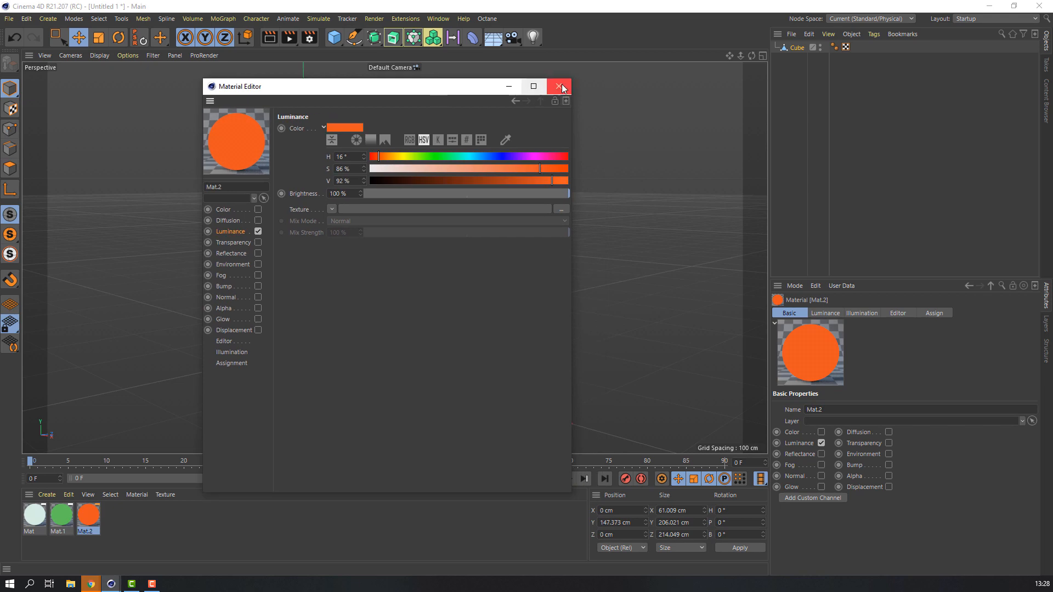
left_click(559, 87)
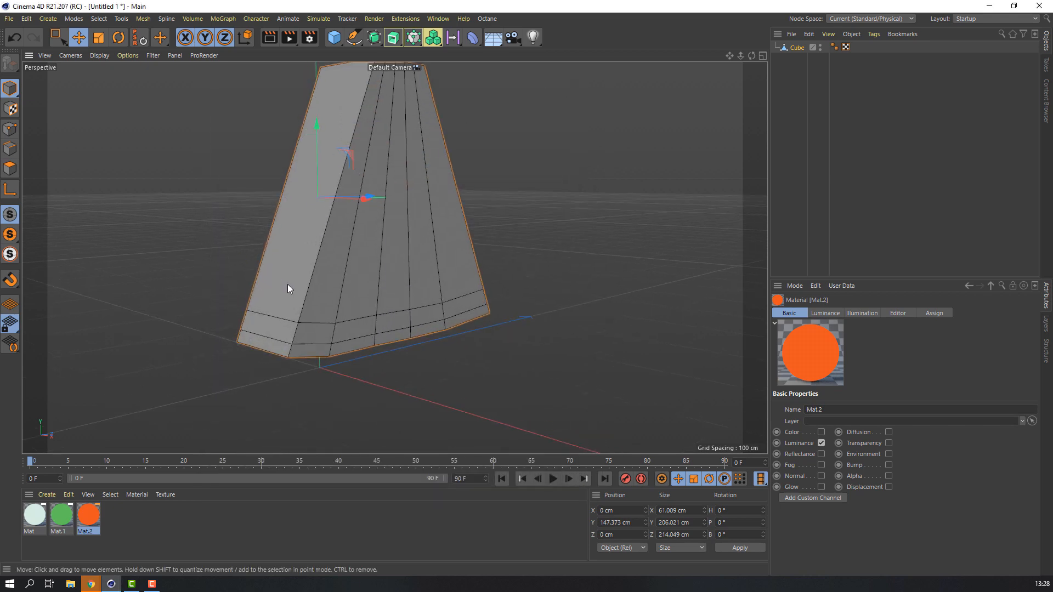
- In polygon mode, select the polygons of the band between the two loop cuts across one end and the front
scroll(290, 286, "down", 3)
scroll(284, 272, "up", 2)
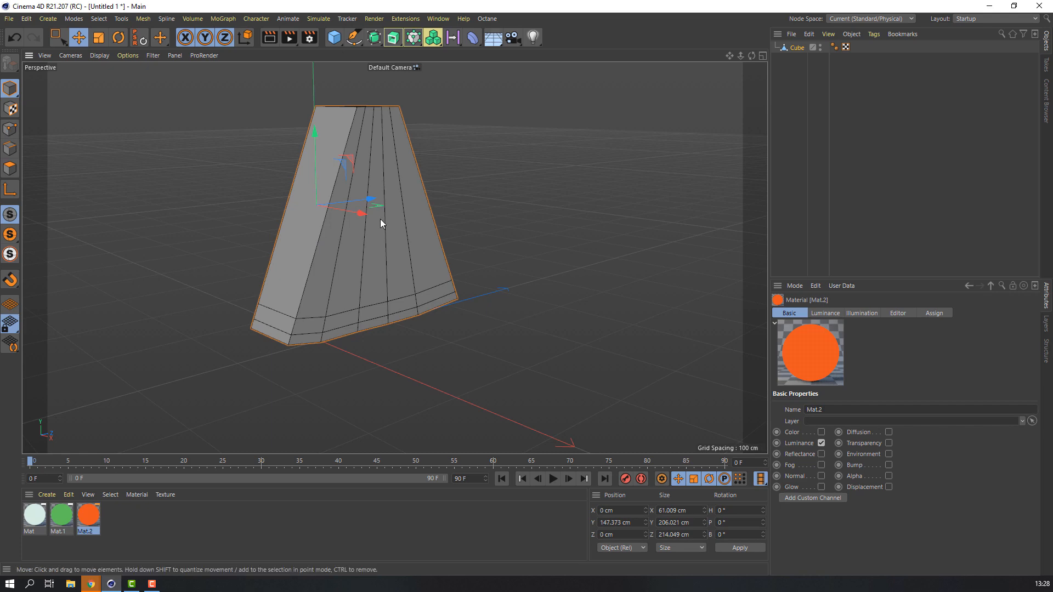
left_click(10, 168)
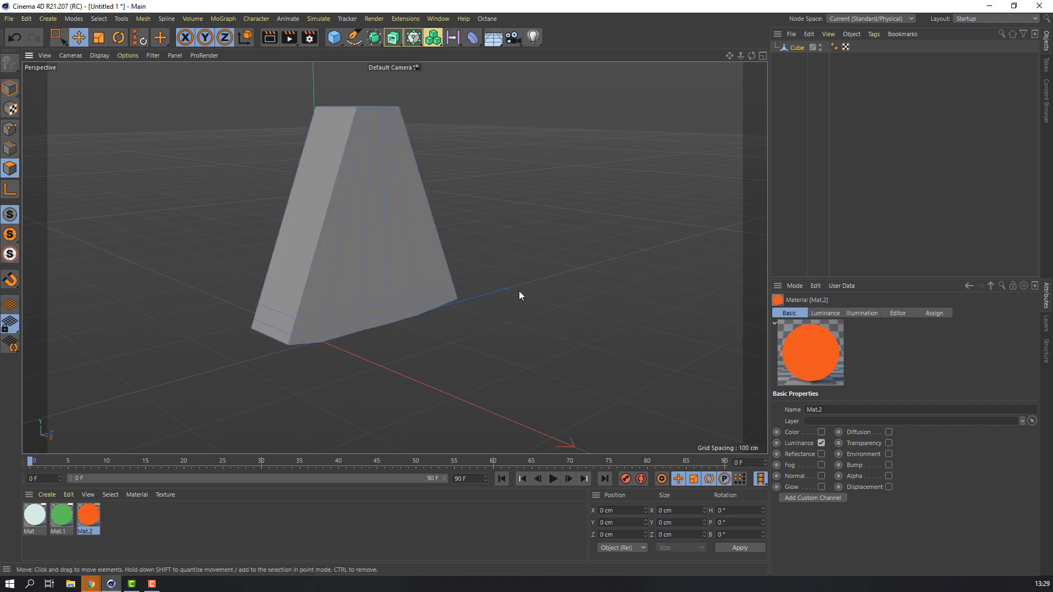
left_click(308, 324)
left_click(341, 323, "shift")
mouse_move(381, 310)
left_mouse_down("alt")
mouse_move(358, 349)
mouse_move(387, 305)
left_mouse_up("alt")
left_click(386, 304, "shift")
left_click(432, 304, "shift")
left_click(494, 306, "shift")
- Extend the band selection around the other end and the back, and apply the pale mint material to it
left_click_drag(230, 323, 311, 353, "alt")
left_click(282, 350, "shift")
left_click(593, 346, "shift")
left_click(535, 352, "shift")
left_click(463, 357, "shift")
left_click(384, 360, "shift")
left_click(280, 362, "shift")
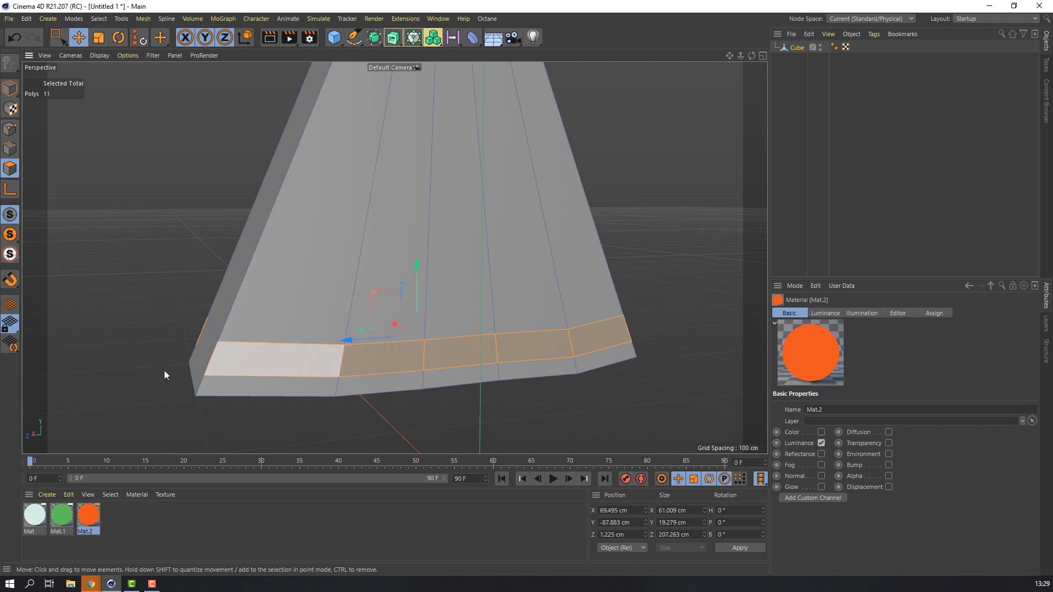
left_click_drag(164, 371, 342, 363, "alt")
left_click(467, 362, "shift")
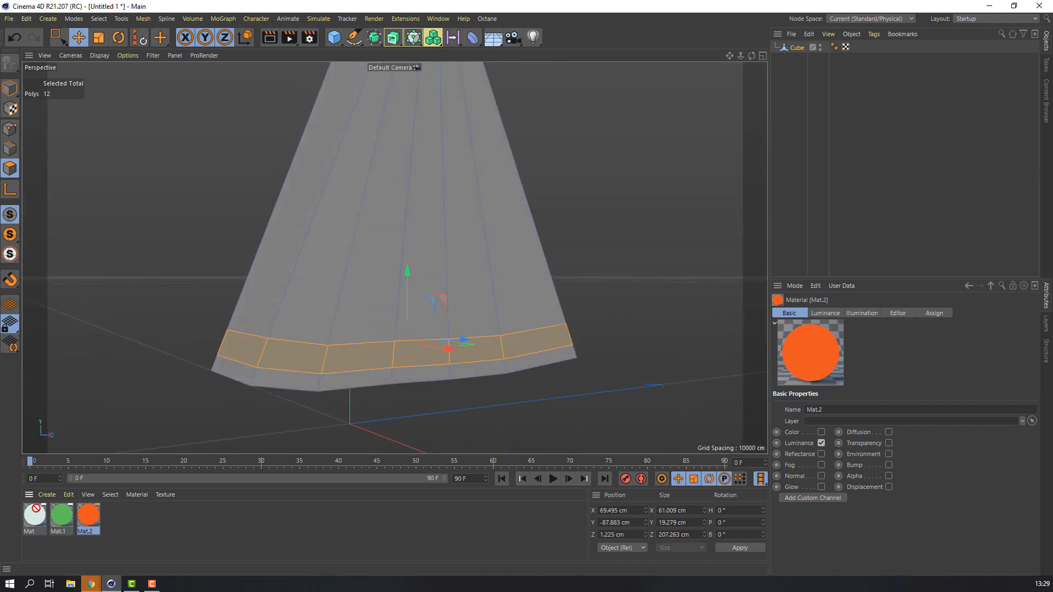
left_click_drag(34, 518, 250, 347)
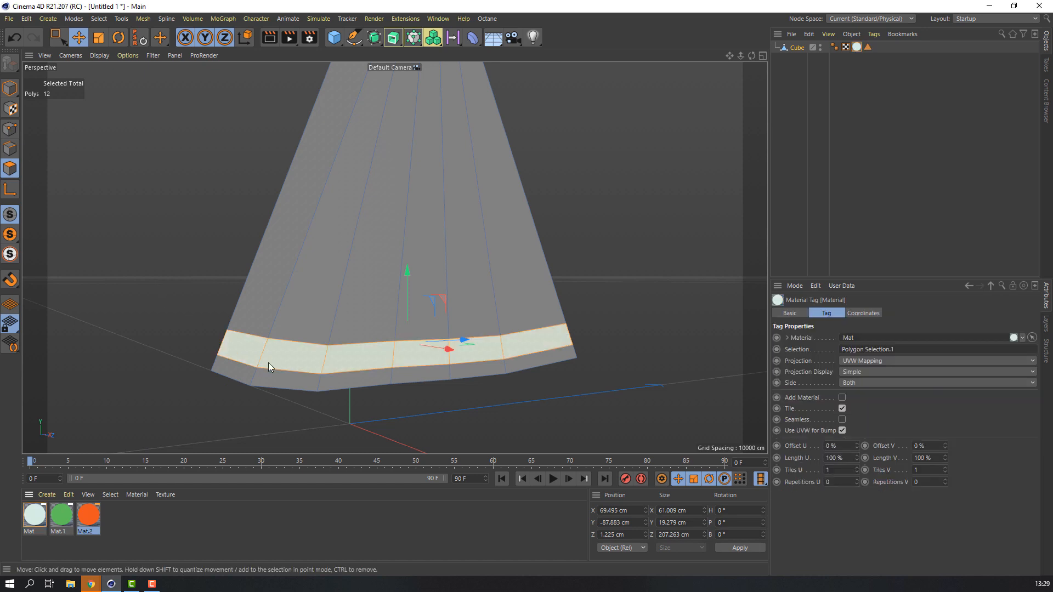
- Select the six polygons of the lowest band across one end and the front of the shape
left_click(278, 385)
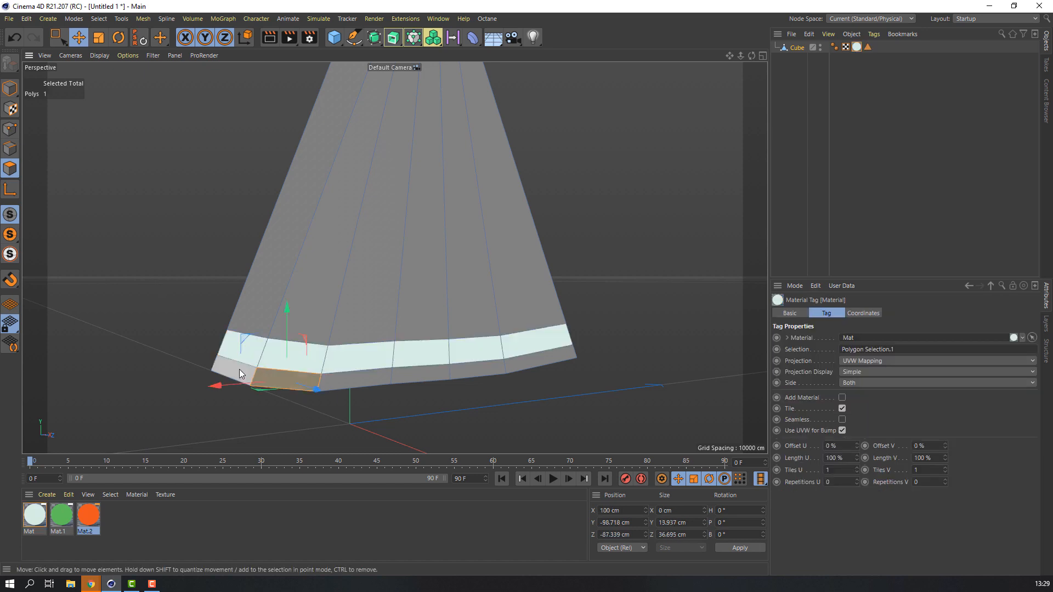
left_click(239, 370, "shift")
left_click(353, 383, "shift")
left_click(417, 376, "shift")
left_click(476, 370, "shift")
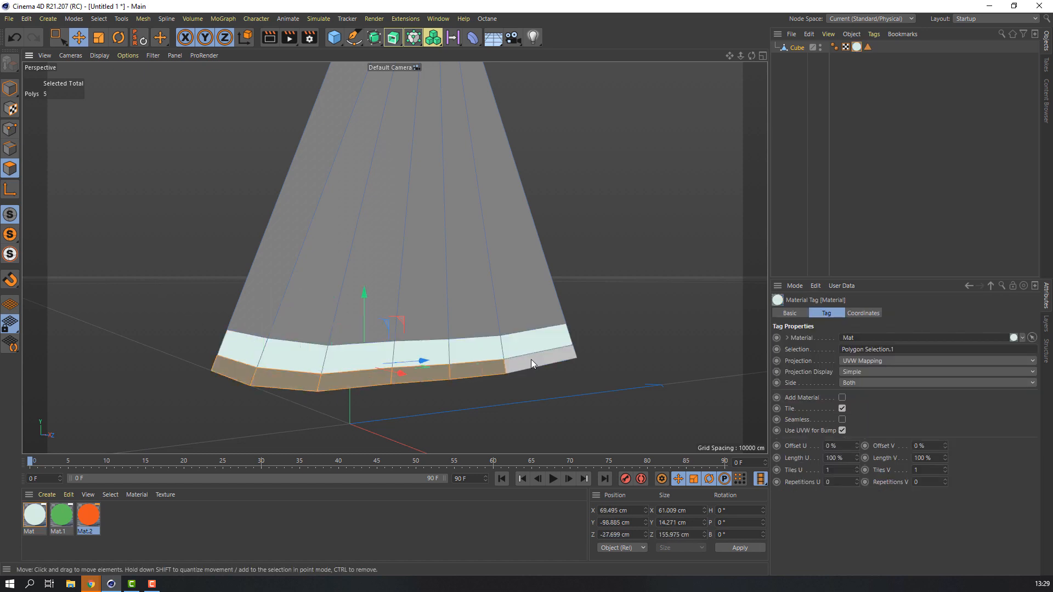
left_click(531, 361, "shift")
- Extend the lowest band's selection around the other end and across the back of the shape
left_click_drag(606, 373, 347, 324, "alt")
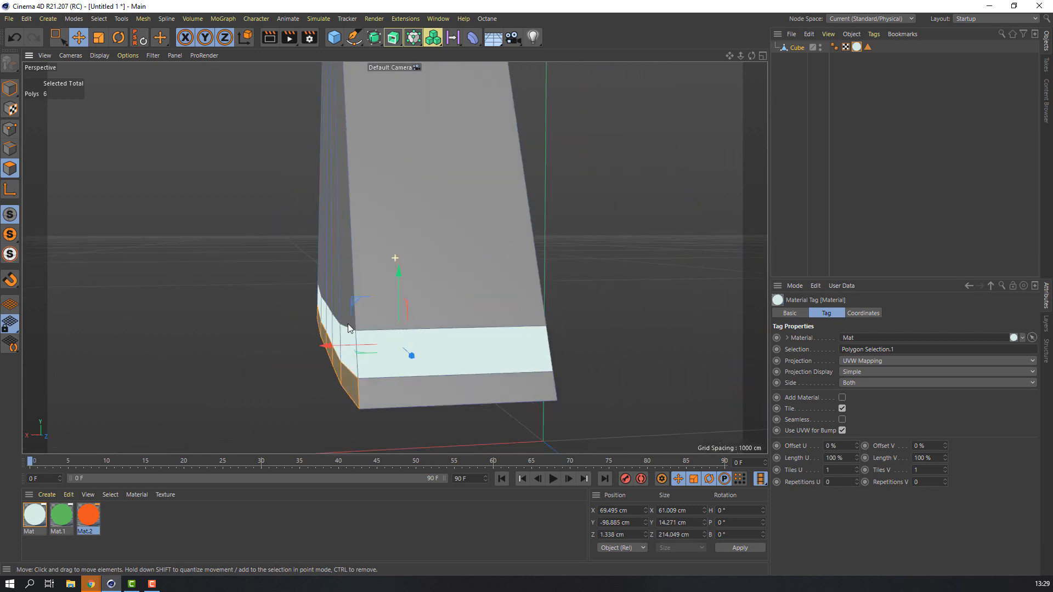
left_click(371, 387, "shift")
left_click_drag(636, 360, 351, 376, "alt")
left_click(351, 372, "shift")
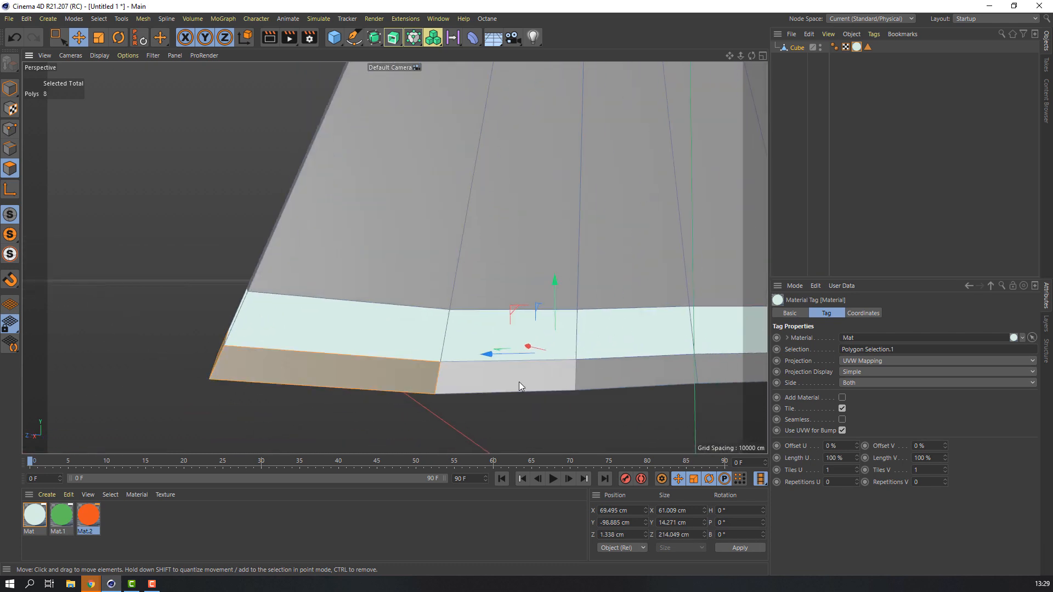
left_click(519, 382, "shift")
left_click(684, 375, "shift")
left_click_drag(684, 375, 393, 366, "alt")
left_click(392, 361, "shift")
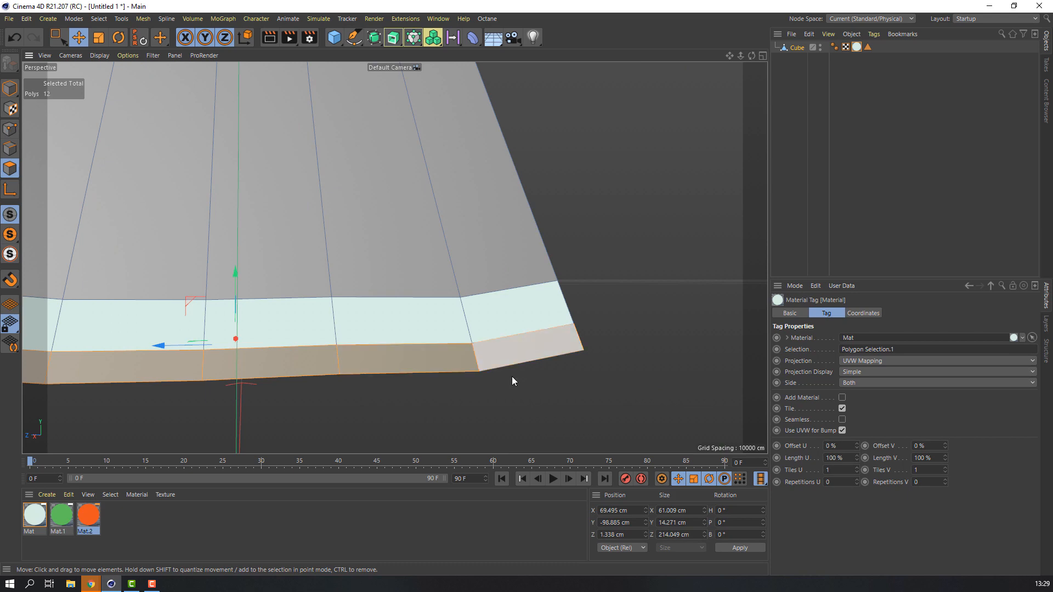
left_click(512, 376, "shift")
- Add the underside polygons to the lowest band's selection, apply the green material, and clear the selection
left_click_drag(511, 376, 215, 401, "alt")
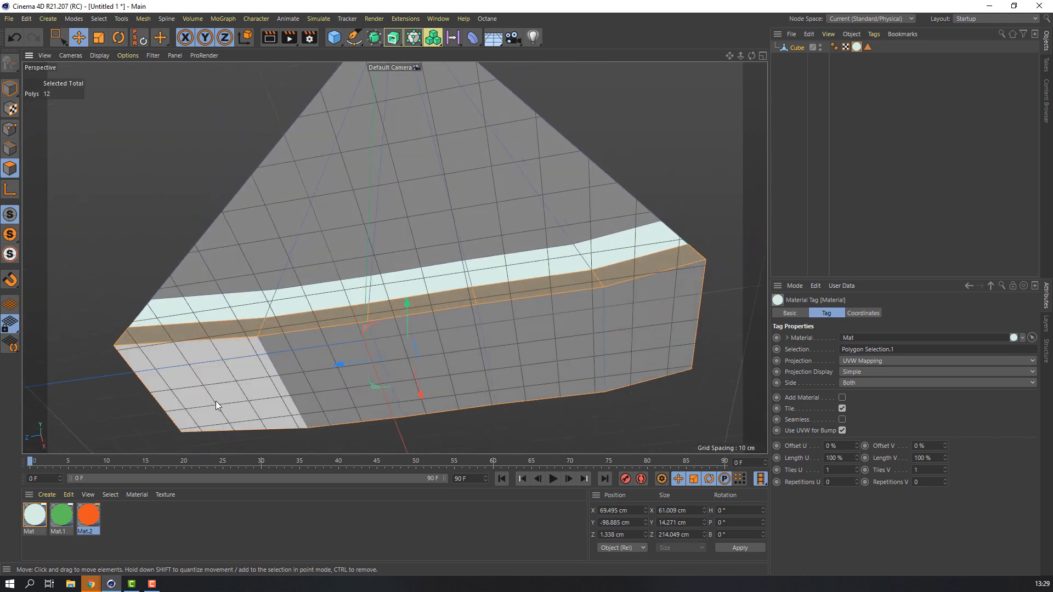
left_click(194, 377, "shift")
left_click(311, 375, "shift")
left_click(414, 364, "shift")
left_click(530, 341, "shift")
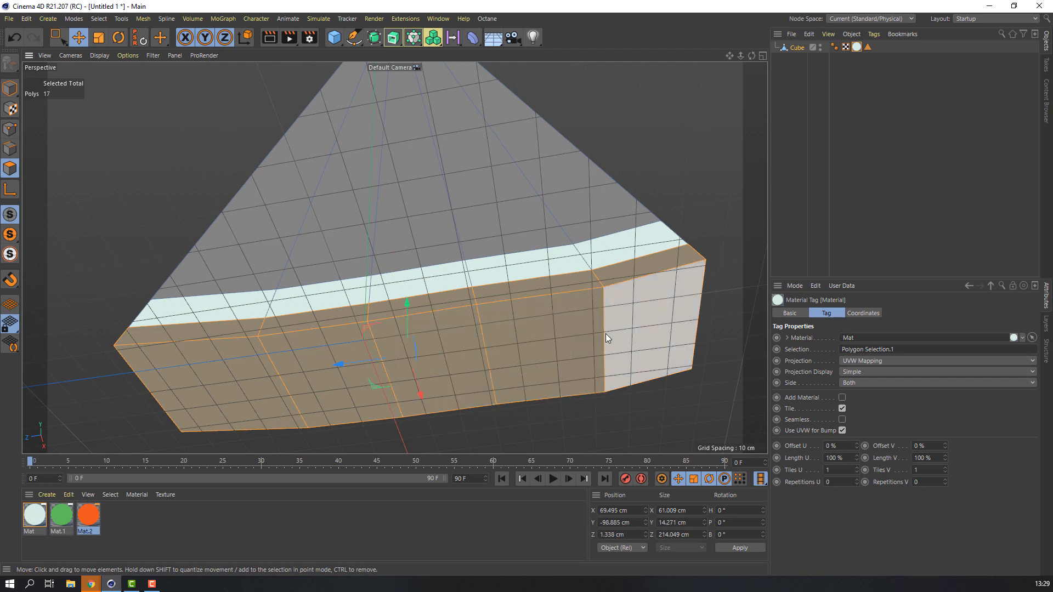
left_click_drag(554, 340, 484, 324, "alt")
scroll(483, 324, "down", 5)
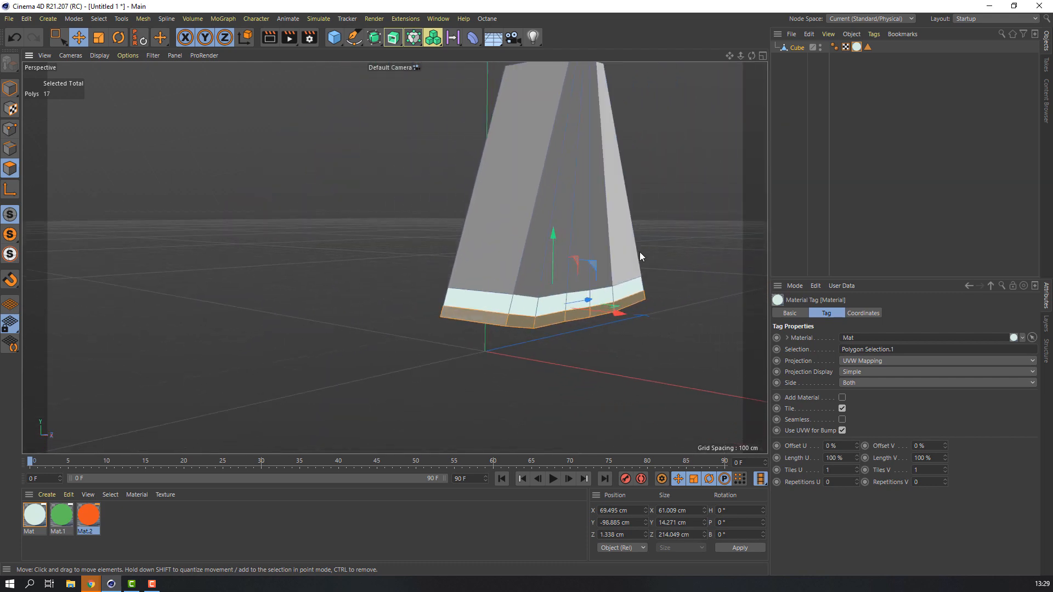
middle_click_drag(639, 251, 499, 335, "alt")
left_click_drag(499, 336, 400, 312, "alt")
left_click(35, 517)
left_click(62, 520)
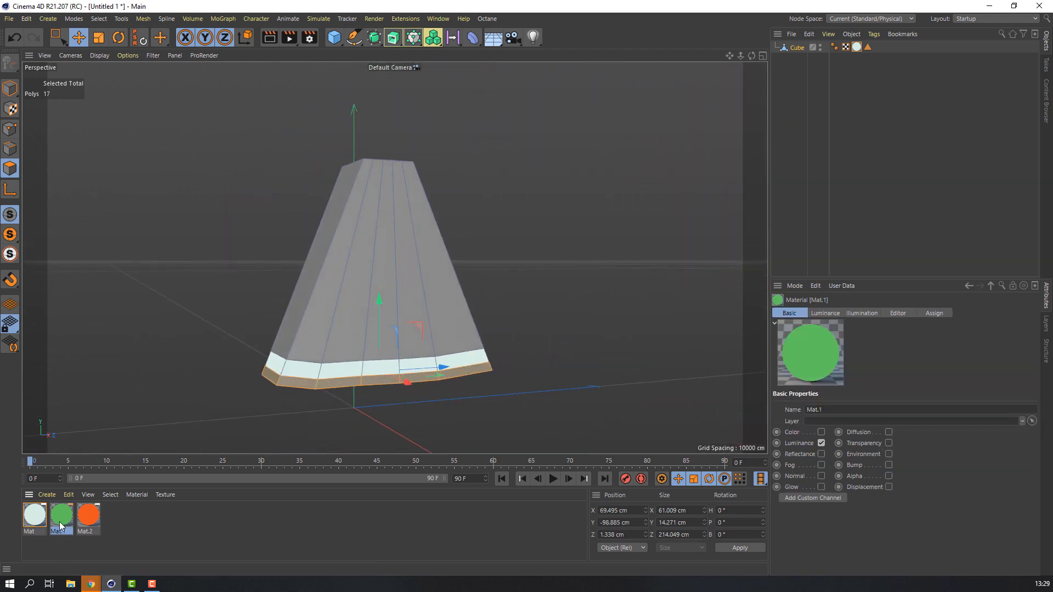
left_click_drag(59, 524, 271, 378)
left_click(209, 307)
- Select the tall polygons above the mint band on one end and across the front
left_click_drag(209, 307, 245, 279, "alt")
left_click(245, 279)
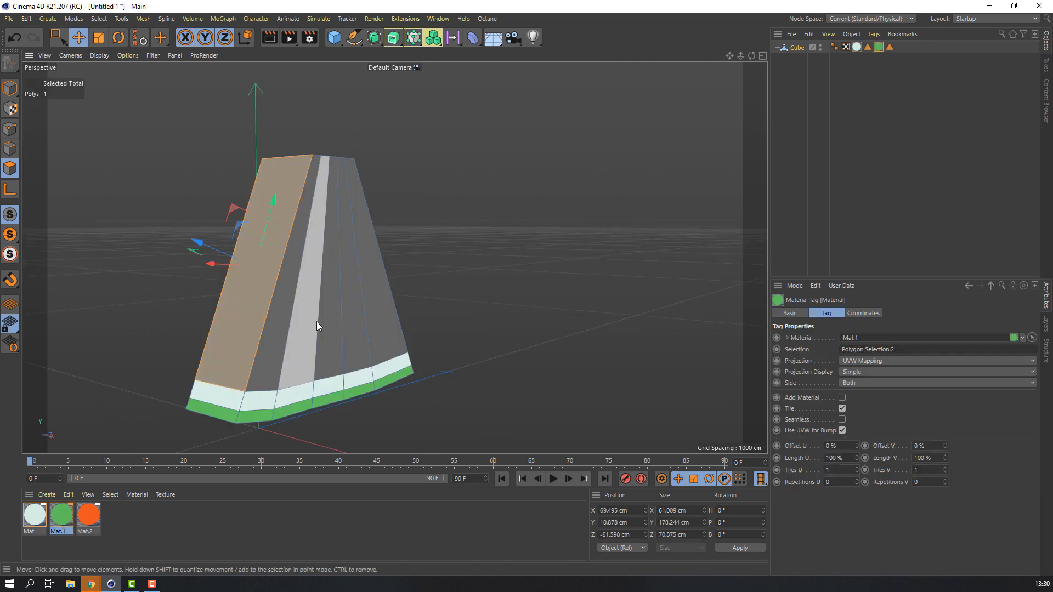
left_click_drag(317, 321, 275, 296, "alt")
left_click(307, 291, "shift")
left_click(327, 289, "shift")
left_click(343, 289, "shift")
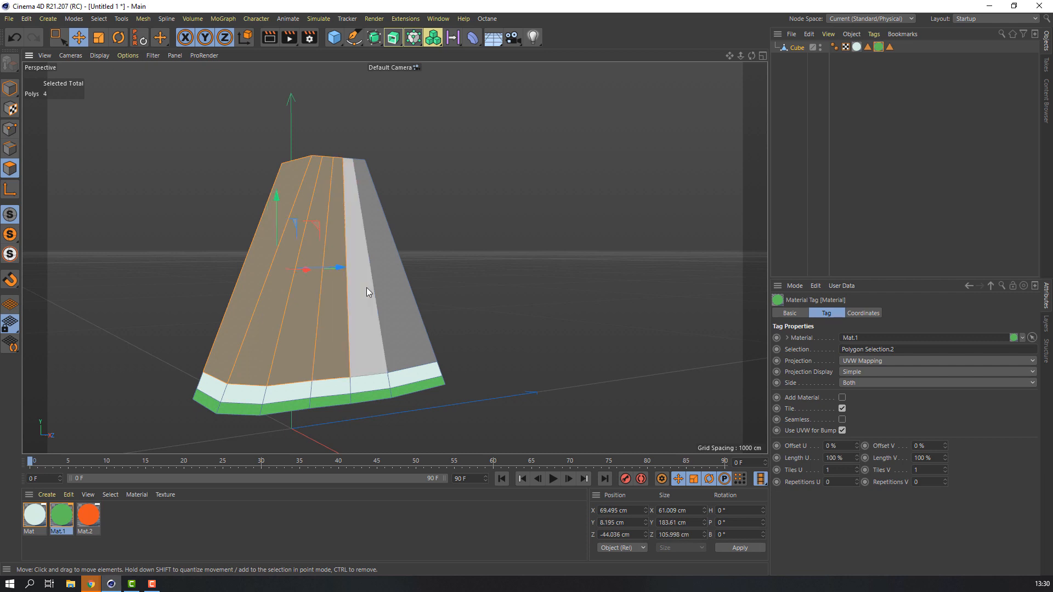
left_click(366, 287, "shift")
left_click(403, 283, "shift")
- Extend the selection to the tall polygons on the other end and across the back
left_click_drag(403, 283, 327, 336, "alt")
left_click(351, 302, "shift")
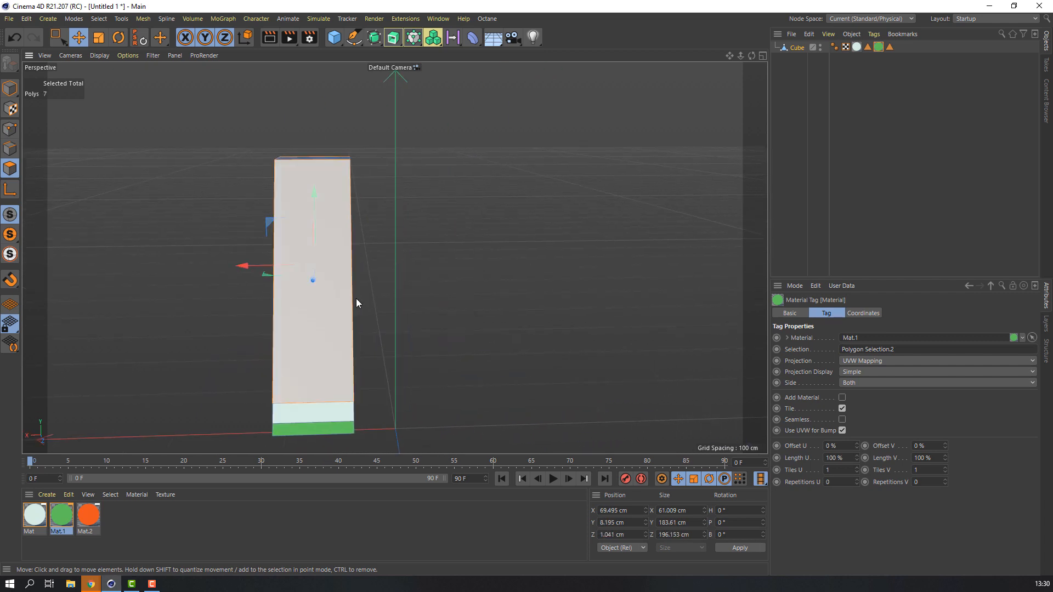
left_click_drag(357, 298, 275, 302, "alt")
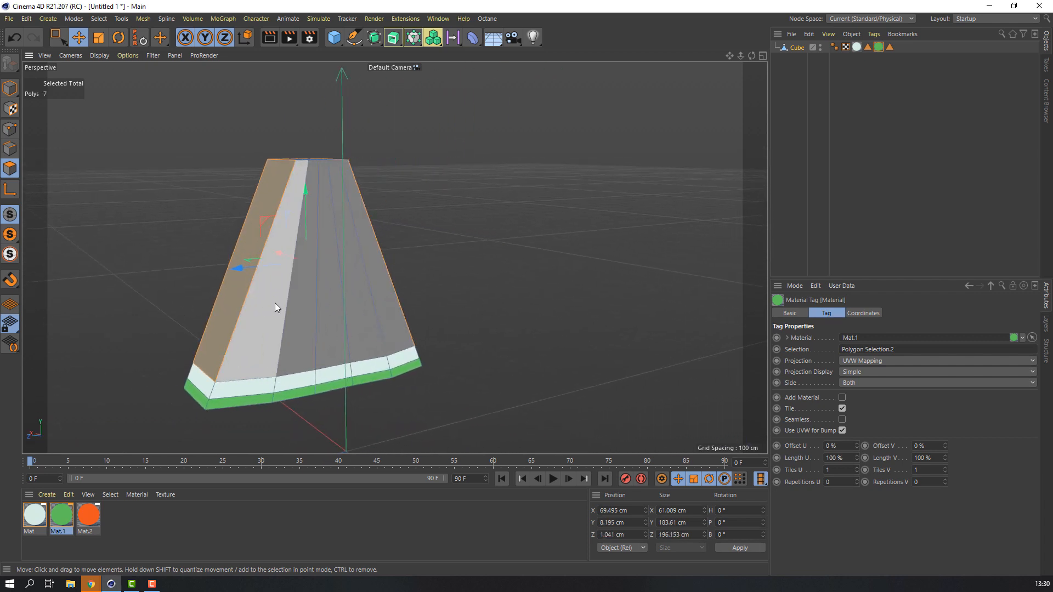
left_click(277, 302, "shift")
left_click(299, 291, "shift")
left_click(333, 286, "shift")
left_click(351, 284, "shift")
left_click(387, 281, "shift")
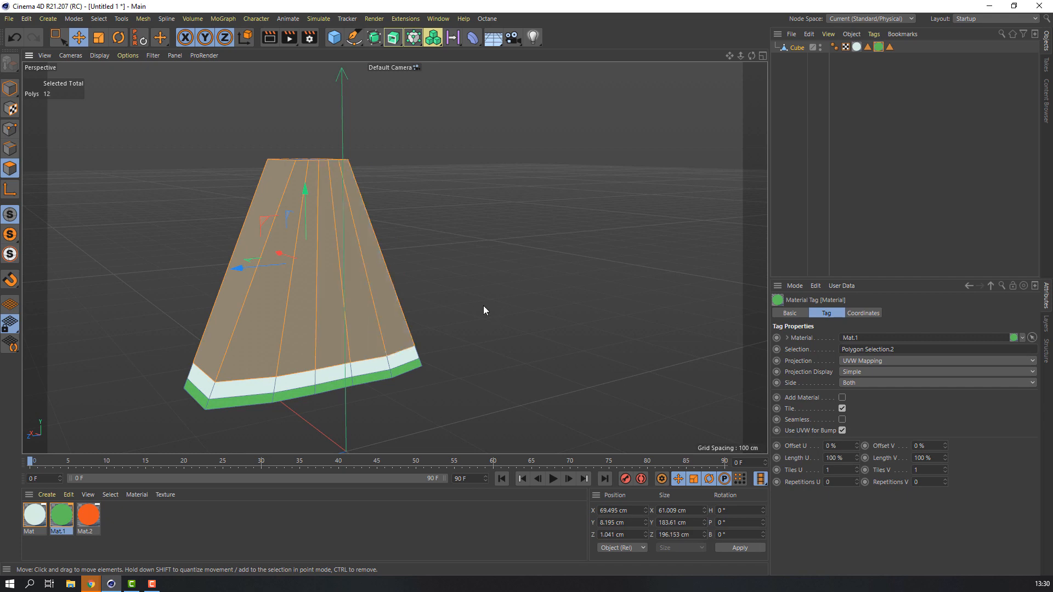
- Add the five top-face polygons to the selection, apply the orange material, and clear the selection
left_click_drag(483, 305, 303, 171, "alt")
scroll(305, 167, "up", 6)
left_click_drag(305, 207, 286, 170, "alt")
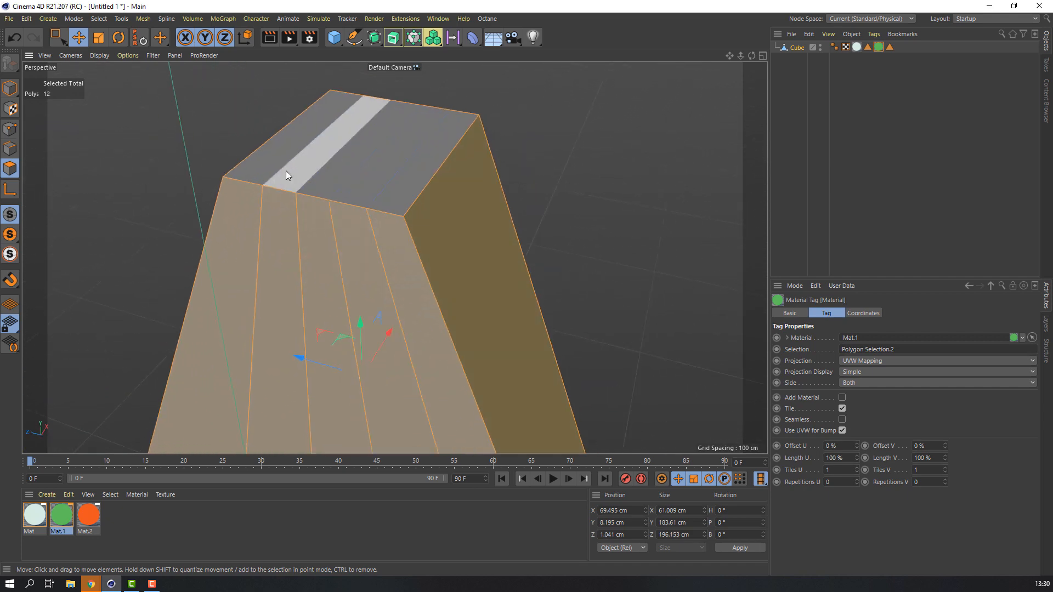
left_click(286, 161, "shift")
left_click(351, 167, "shift")
left_click(393, 171, "shift")
left_click_drag(394, 172, 259, 233, "alt")
left_click(443, 196, "shift")
left_click(387, 260, "shift")
left_click_drag(387, 260, 381, 347, "alt")
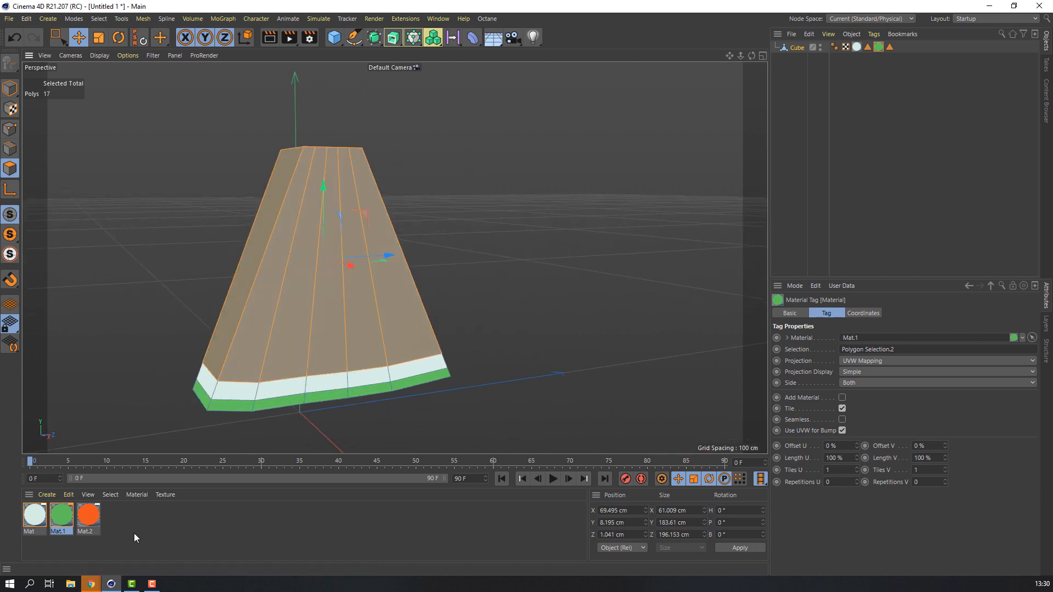
left_click(87, 517)
left_click_drag(86, 518, 268, 257)
left_click(141, 288)
- Add a Subdivision Surface to the coloured slice and make the cube its child
scroll(196, 368, "down", 1)
mouse_move(196, 370)
left_mouse_down("alt")
mouse_move(416, 348)
mouse_move(159, 362)
mouse_move(195, 357)
left_mouse_up("alt")
middle_click_drag(209, 403, 264, 384, "alt")
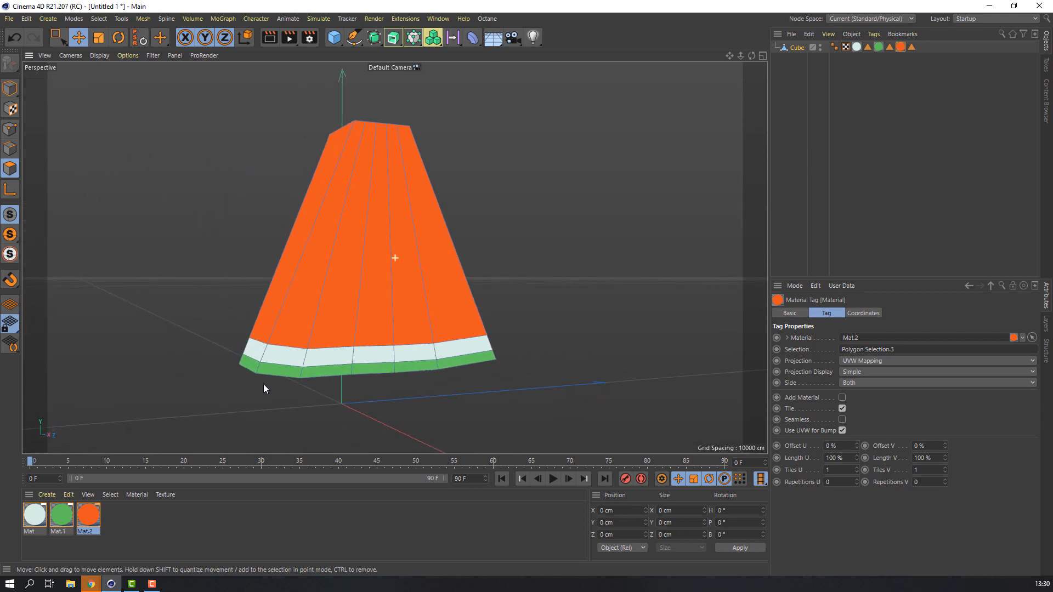
scroll(282, 362, "up", 1)
left_click_drag(366, 342, 383, 355, "alt")
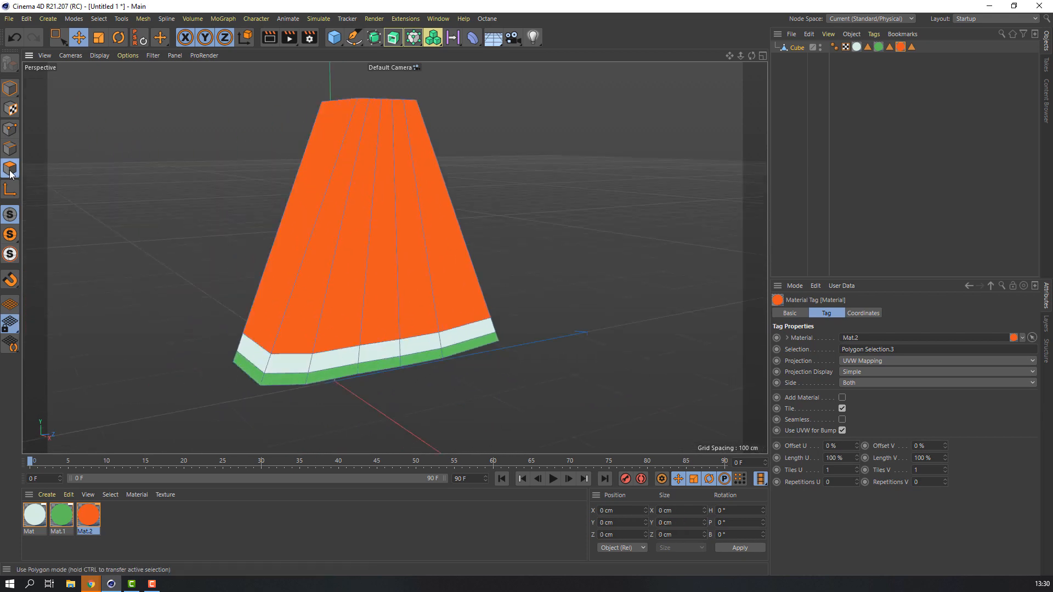
left_click(11, 88)
scroll(290, 222, "down", 3)
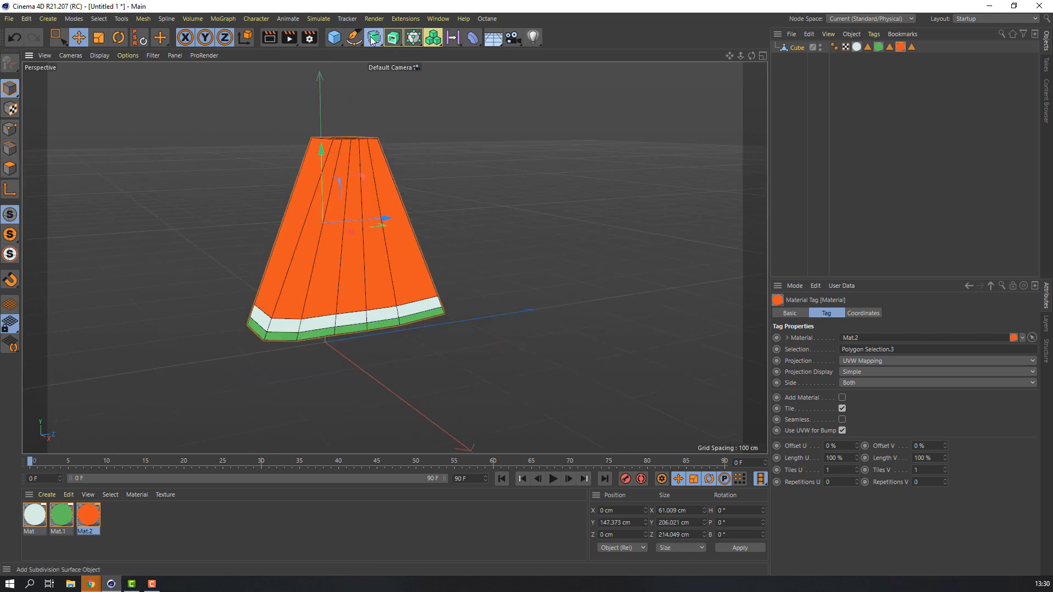
left_click(393, 37)
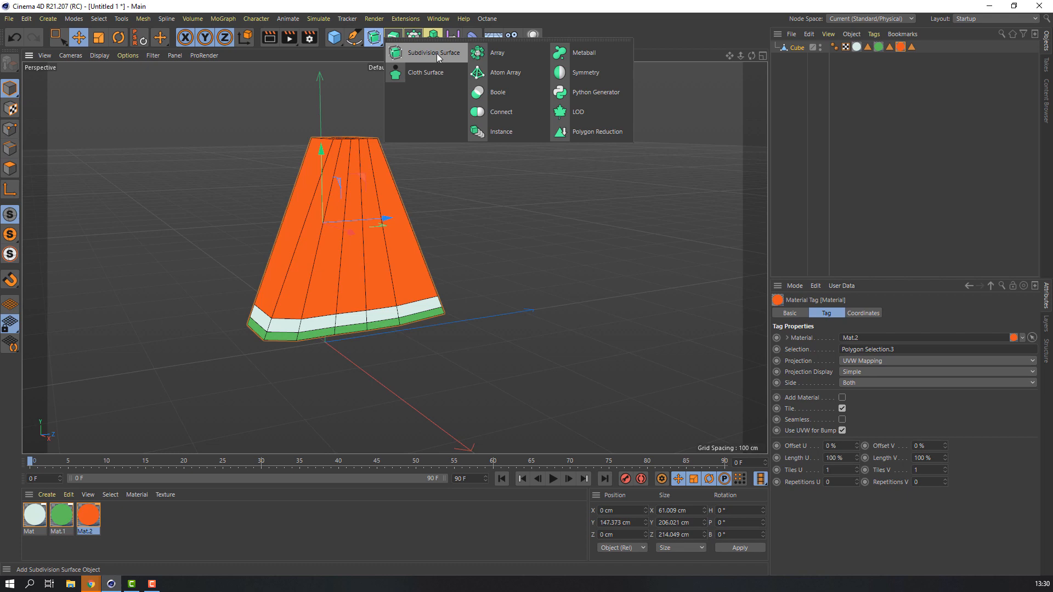
left_click(436, 54)
left_click(798, 60)
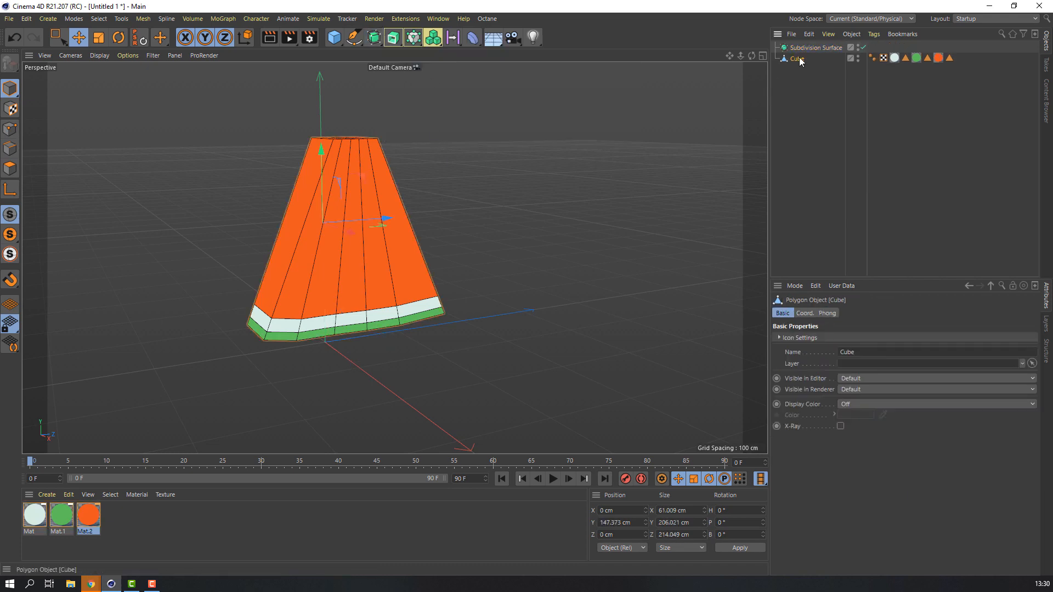
left_click_drag(801, 47, 801, 47)
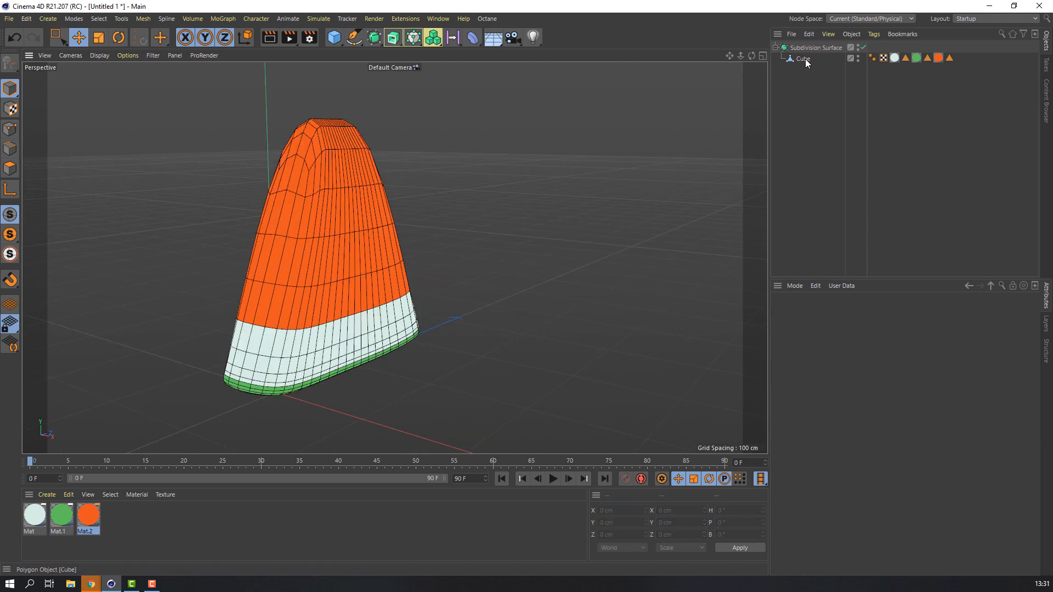
- Disable the Subdivision Surface and cut a loop around the cube just below its top, at about 96 % offset
left_click(805, 59)
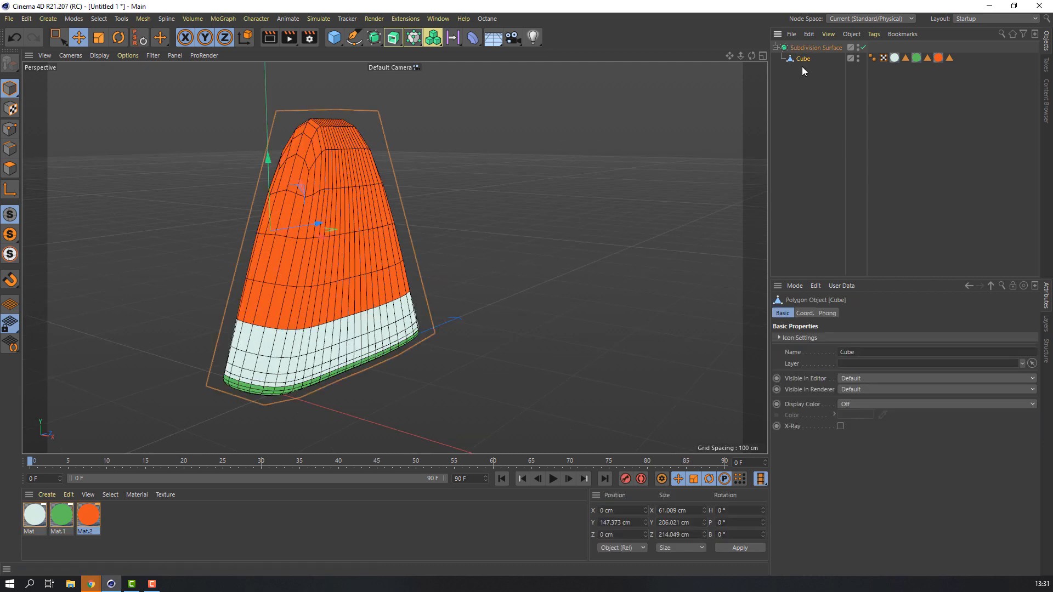
left_click(864, 49)
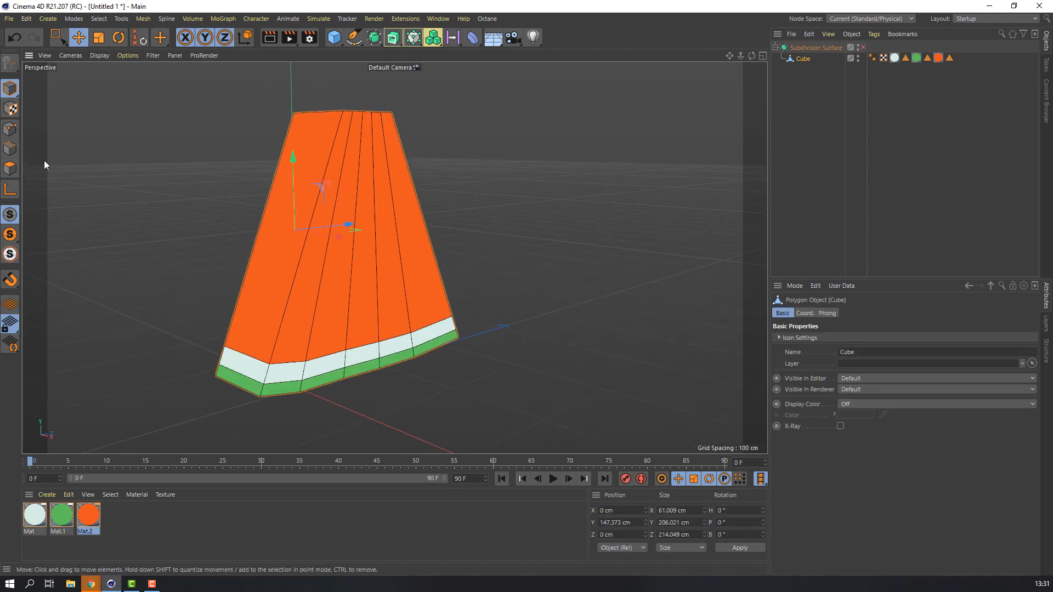
left_click(10, 150)
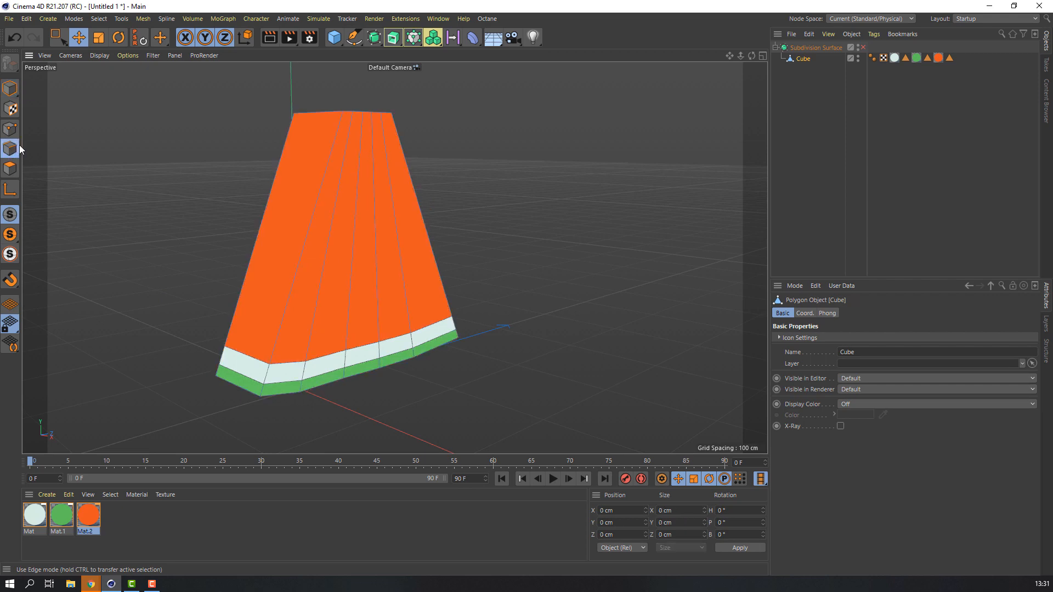
right_click(149, 148)
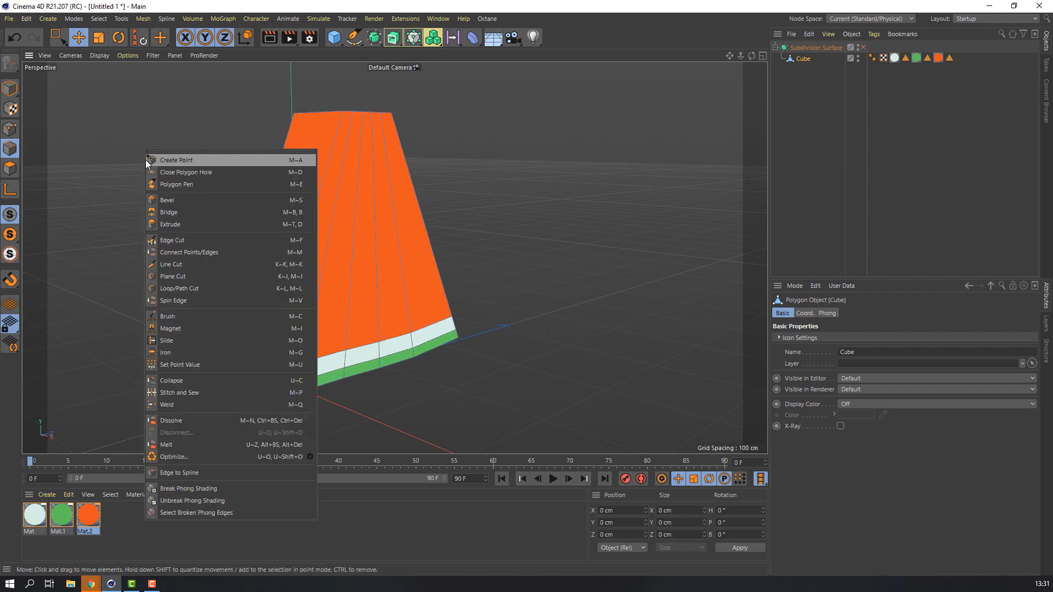
left_click(164, 288)
scroll(220, 318, "up", 4)
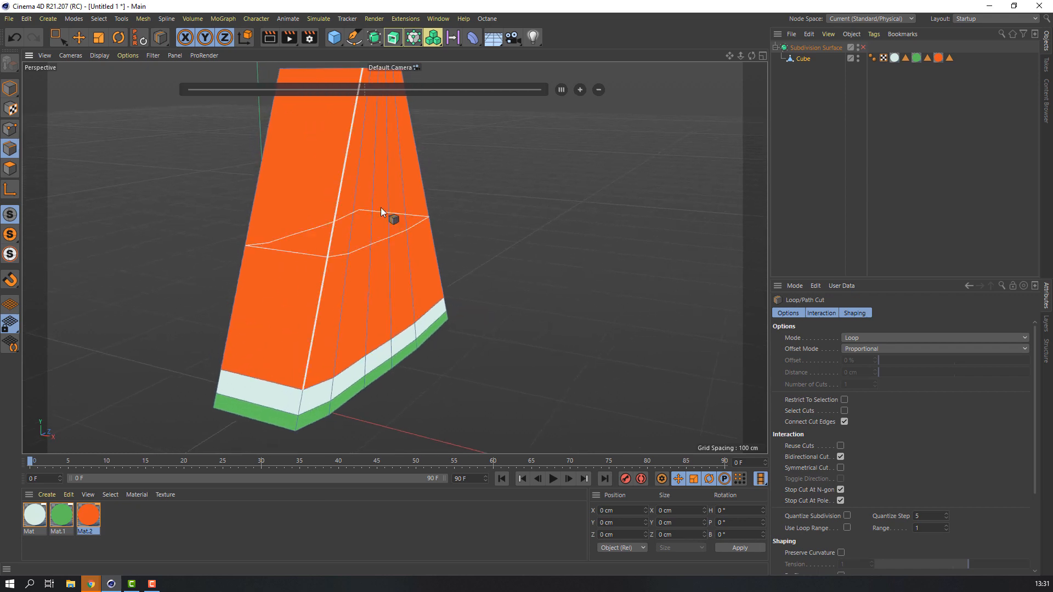
left_click_drag(380, 207, 340, 236, "alt")
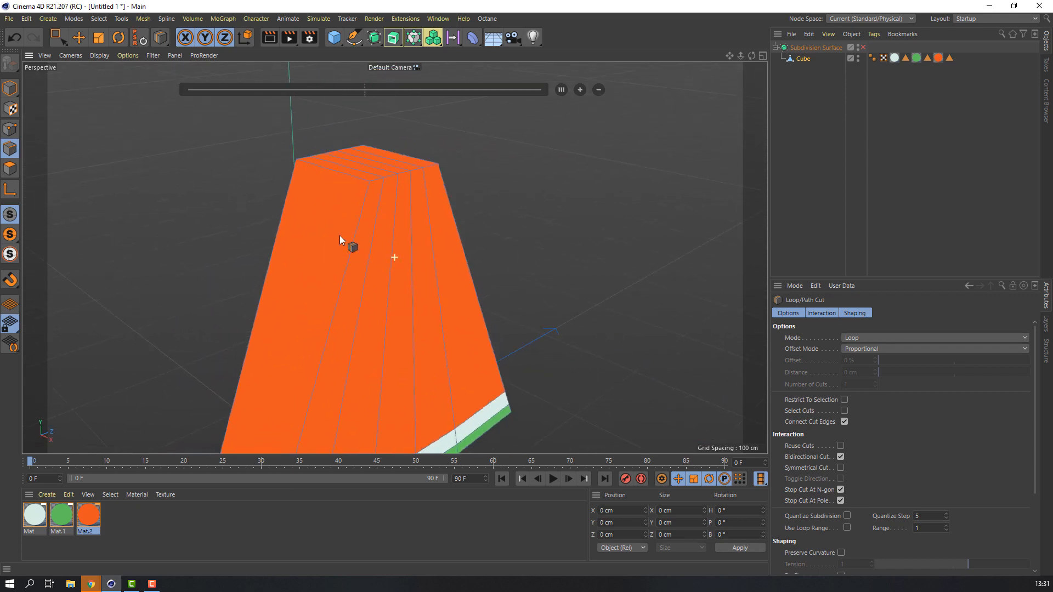
middle_click_drag(340, 260, 331, 235, "alt")
left_click_drag(330, 235, 287, 239, "alt")
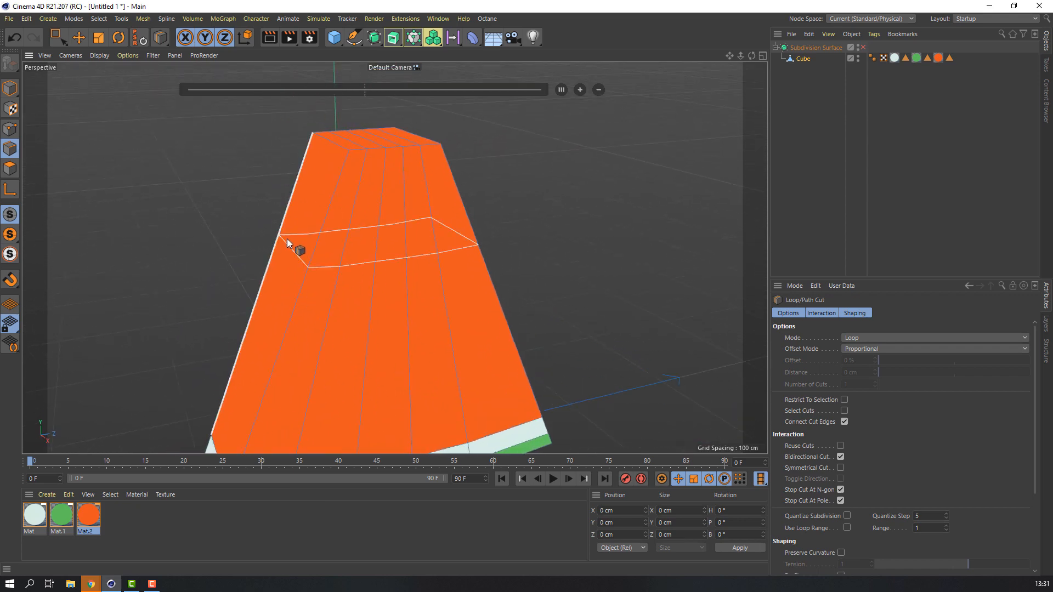
left_click(348, 167)
left_click_drag(347, 167, 324, 161, "alt")
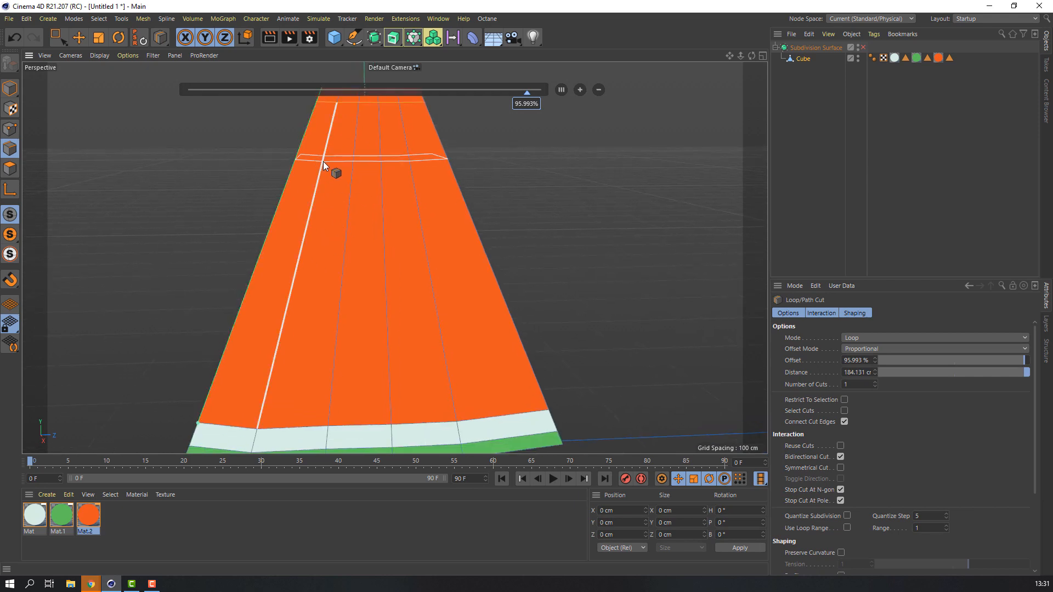
- Cut three more horizontal edge loops spread down the orange section of the cube
left_click(321, 166)
left_click(343, 260)
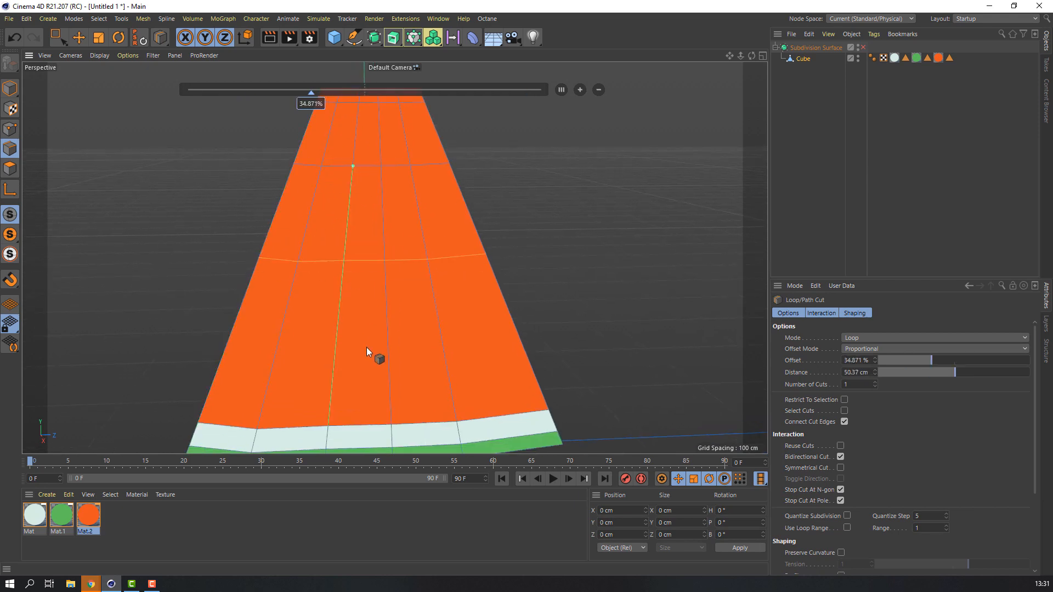
left_click(335, 343)
- Cut two lengthwise edge loops through the narrow end face close to its side edges, the second at about 86 % offset
left_click_drag(334, 343, 219, 291, "alt")
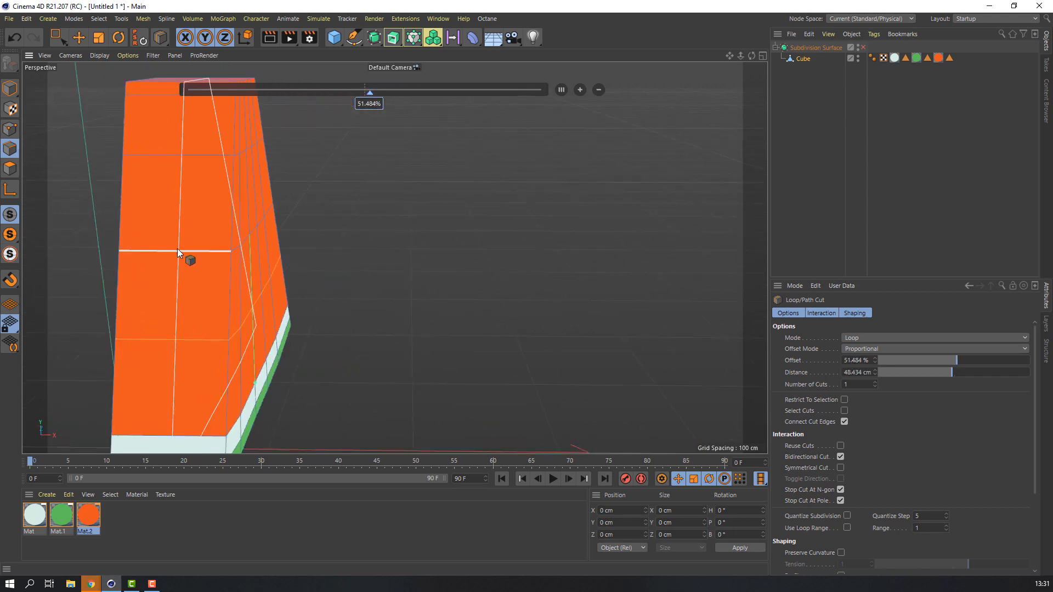
left_click_drag(180, 257, 498, 222, "alt")
left_click(127, 259)
left_click(248, 234)
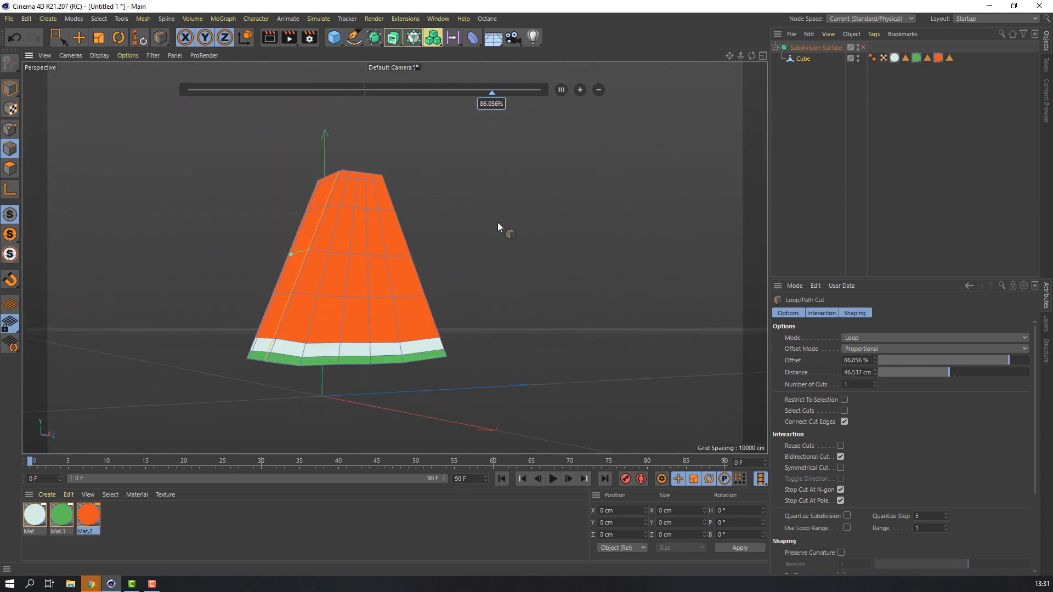
- Enable the Subdivision Surface again and display the slice shaded without wireframe lines
left_click(863, 47)
mouse_move(272, 312)
left_mouse_down("alt")
mouse_move(399, 317)
mouse_move(263, 324)
left_mouse_up("alt")
left_click(77, 38)
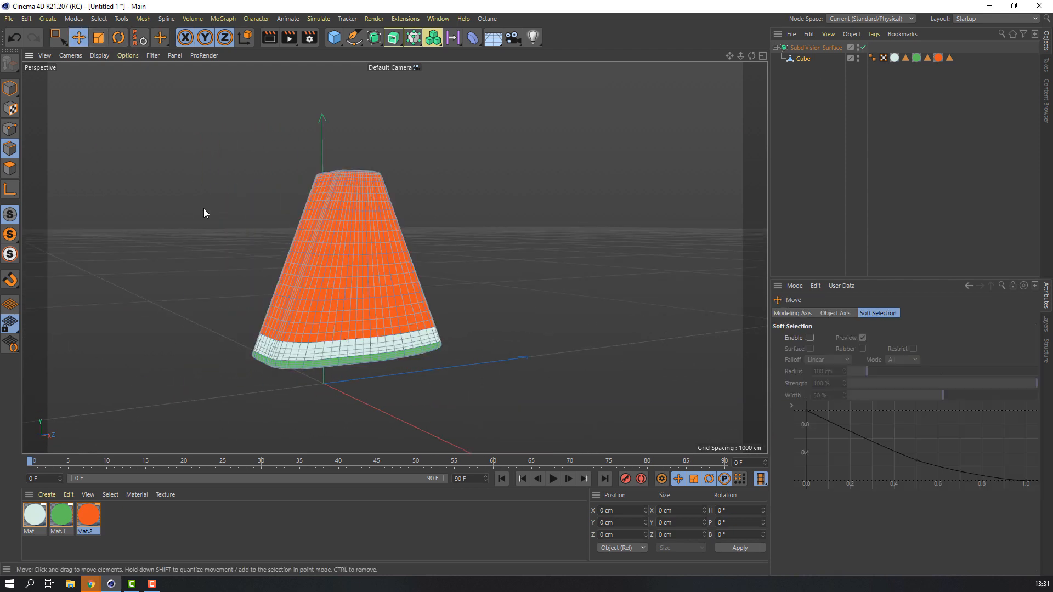
left_click(101, 55)
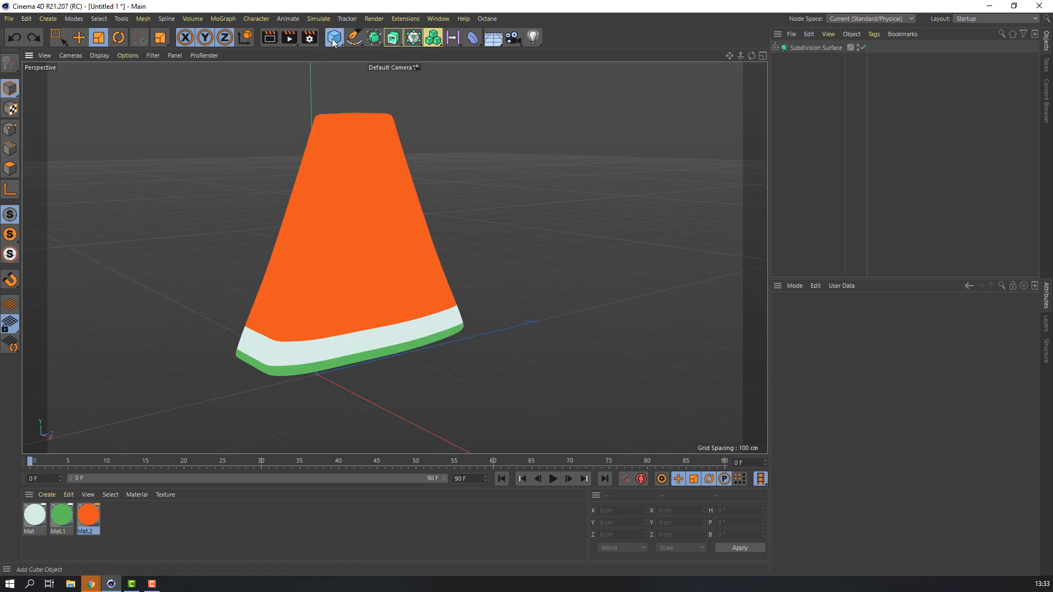
- Add a sphere and move it in front of the slice, to about X 87 cm and Y 146 cm
left_click(333, 38)
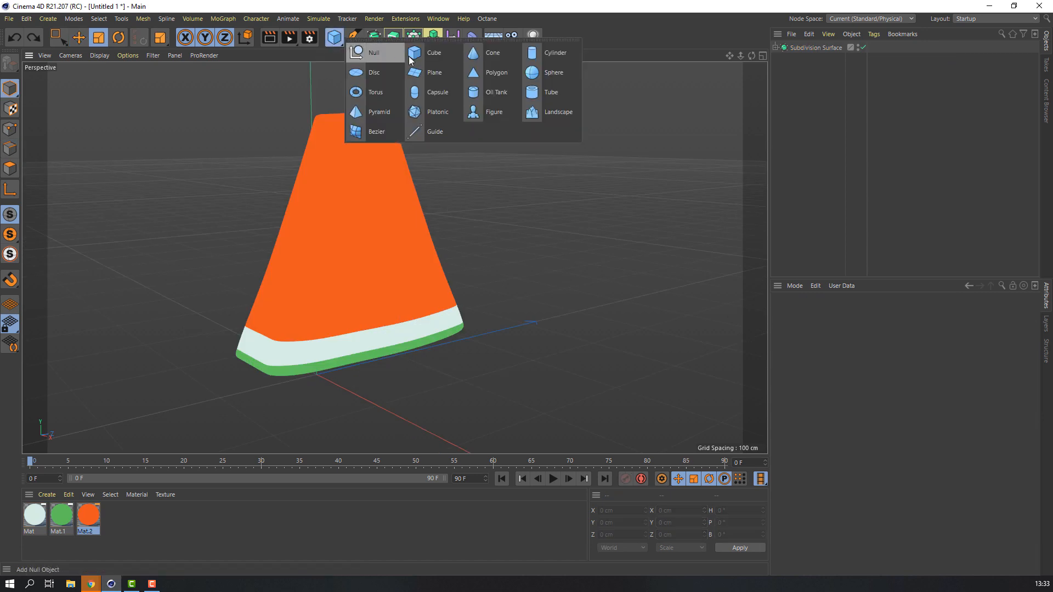
left_click(539, 72)
scroll(331, 363, "up", 2)
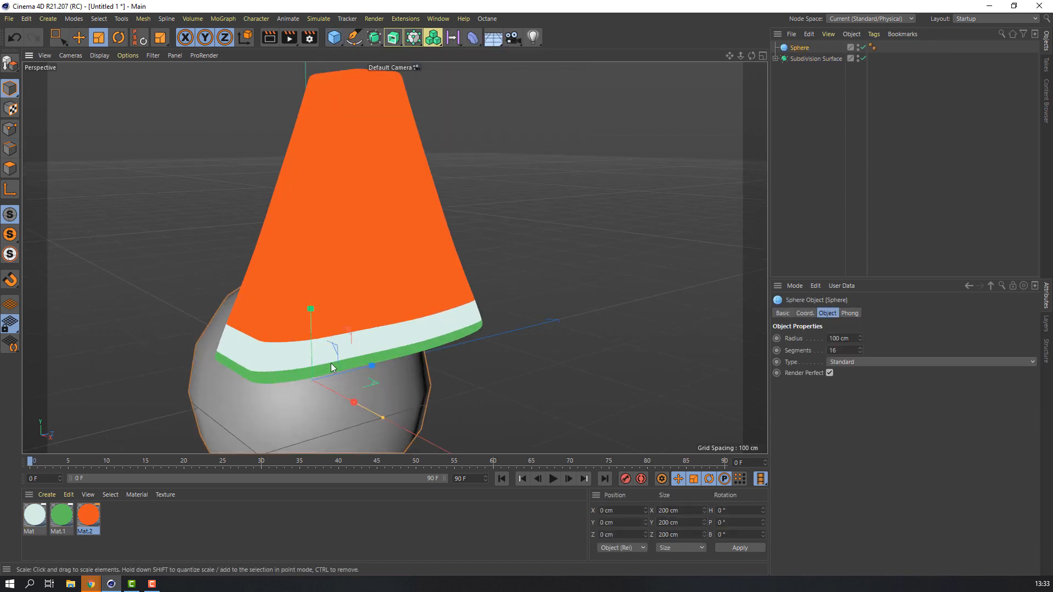
left_click(87, 41)
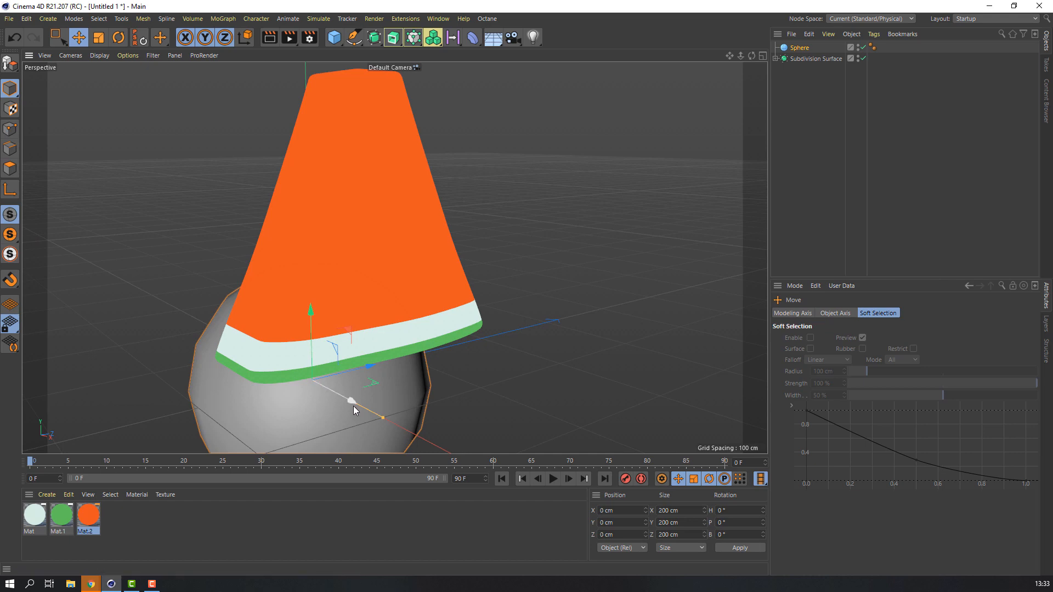
left_click_drag(353, 406, 384, 169)
- Give the sphere 30 segments and a 2 cm radius, and move it out to about X 142 cm
left_click(841, 350)
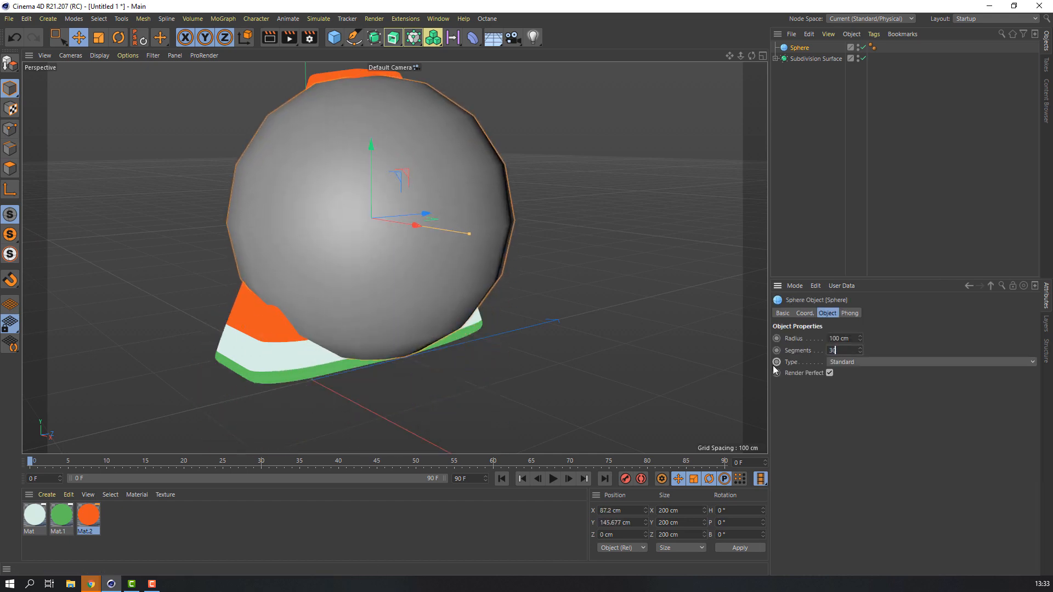
key("Return")
left_click_drag(860, 339, 860, 385)
scroll(399, 248, "up", 6)
left_click_drag(397, 223, 433, 269)
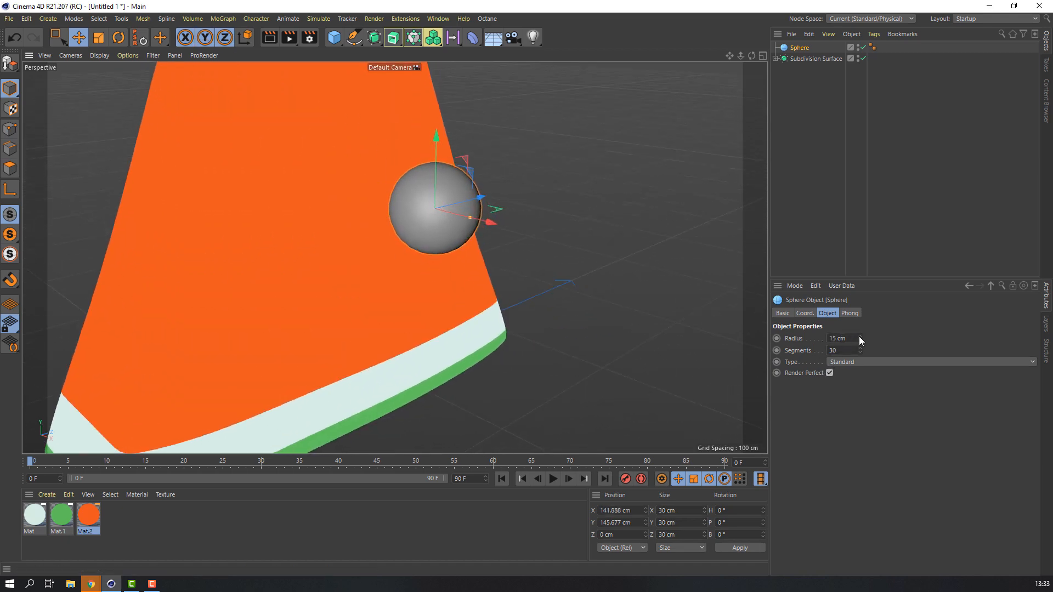
left_click_drag(859, 338, 859, 345)
- Make the small sphere editable and switch to editing its points
key("s")
left_click_drag(451, 275, 459, 274)
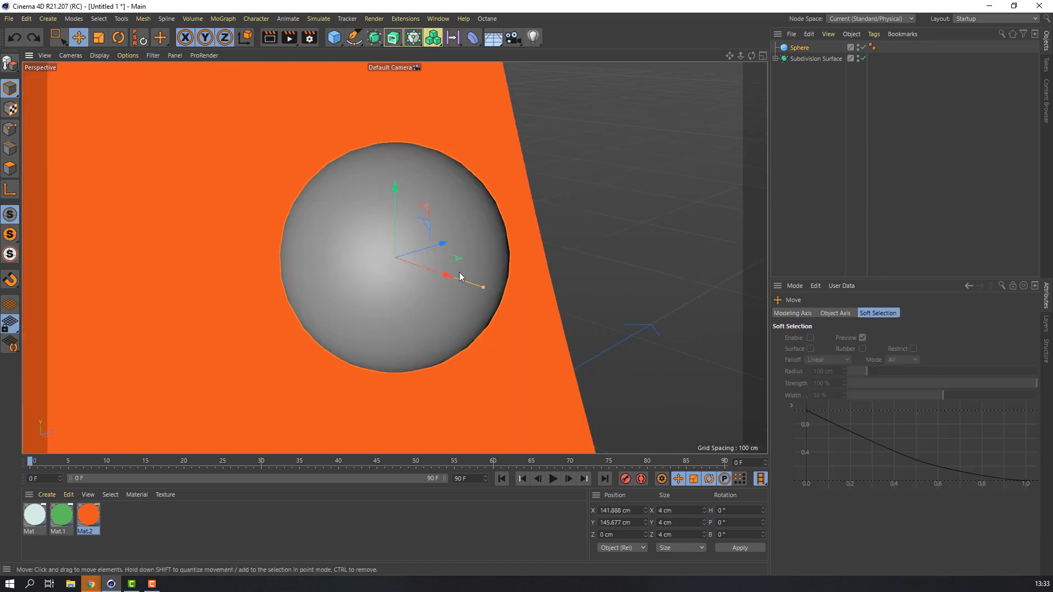
key("c")
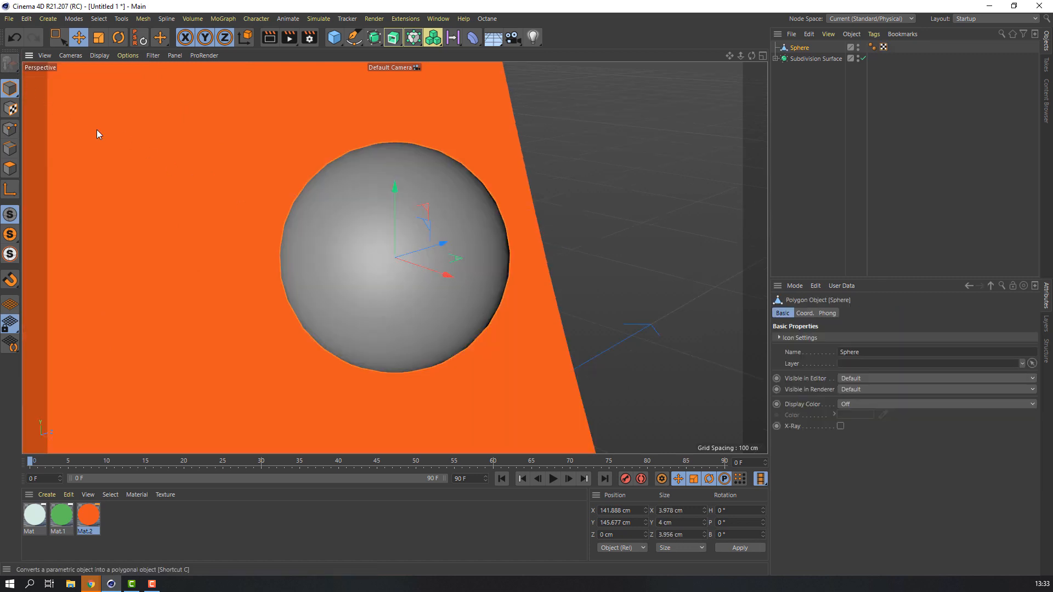
left_click(6, 130)
mouse_move(204, 218)
left_mouse_down("alt")
mouse_move(253, 233)
mouse_move(199, 215)
left_mouse_up("alt")
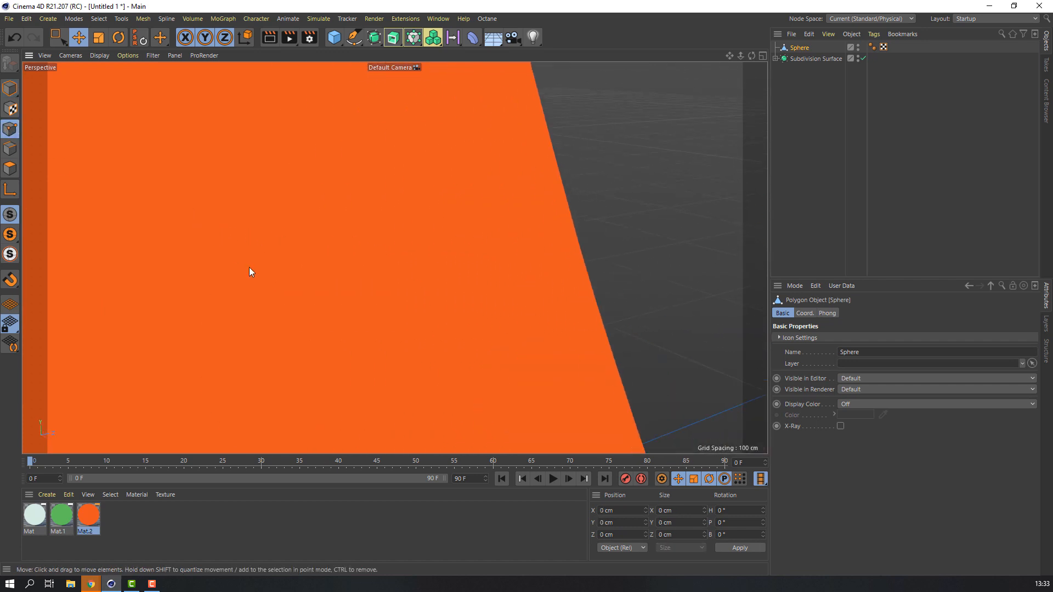
left_click_drag(249, 268, 215, 291, "alt")
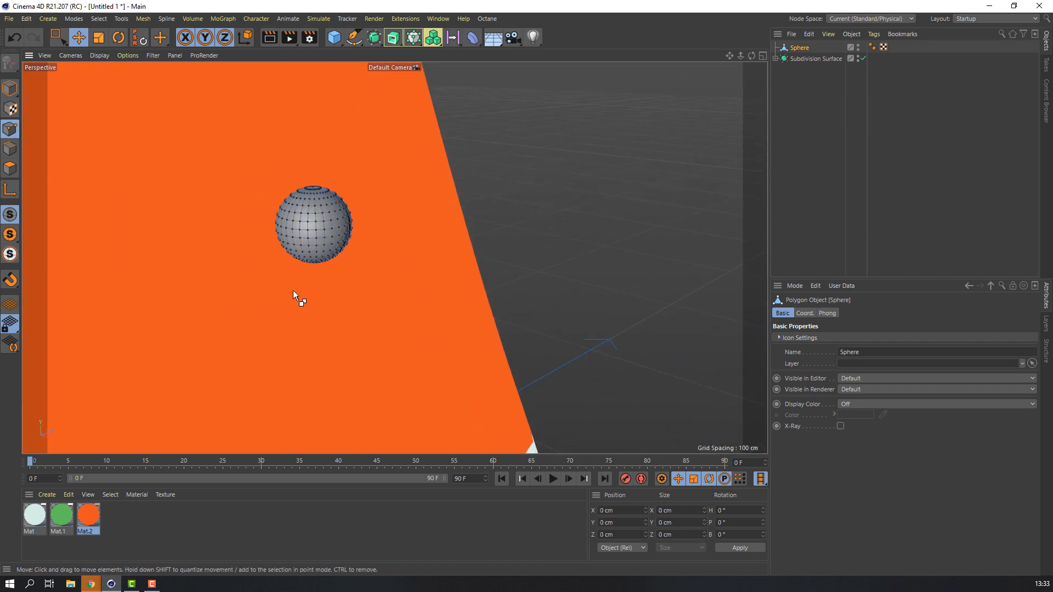
- Select all the sphere's points and squash them into a flat seed, about 0.7 cm in X and 2.3 cm in Z
key("ctrl+a")
key("t")
left_click_drag(262, 229, 291, 252, "alt")
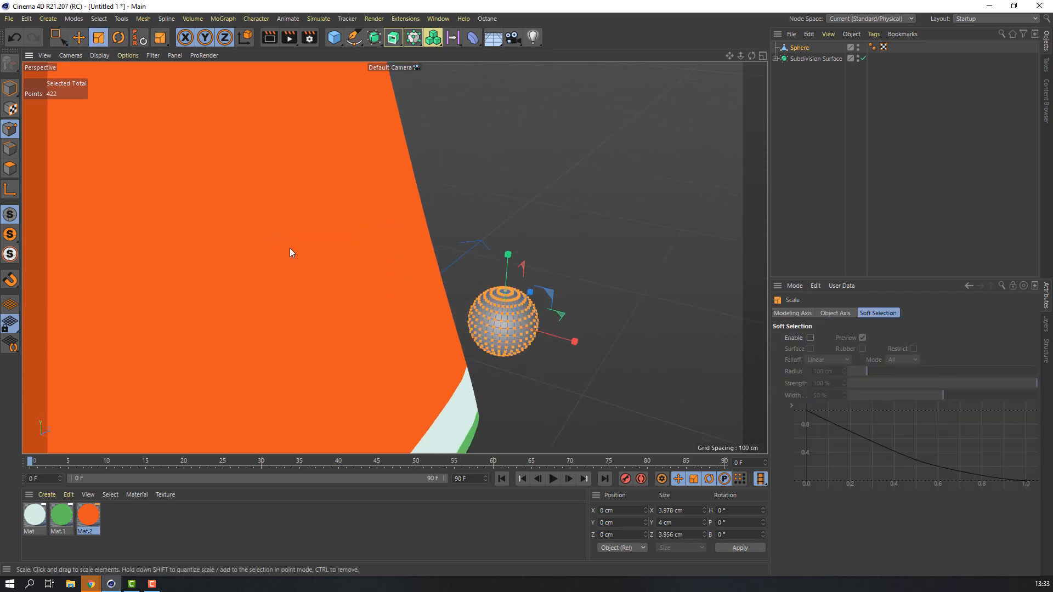
left_click_drag(574, 343, 521, 333)
key("s")
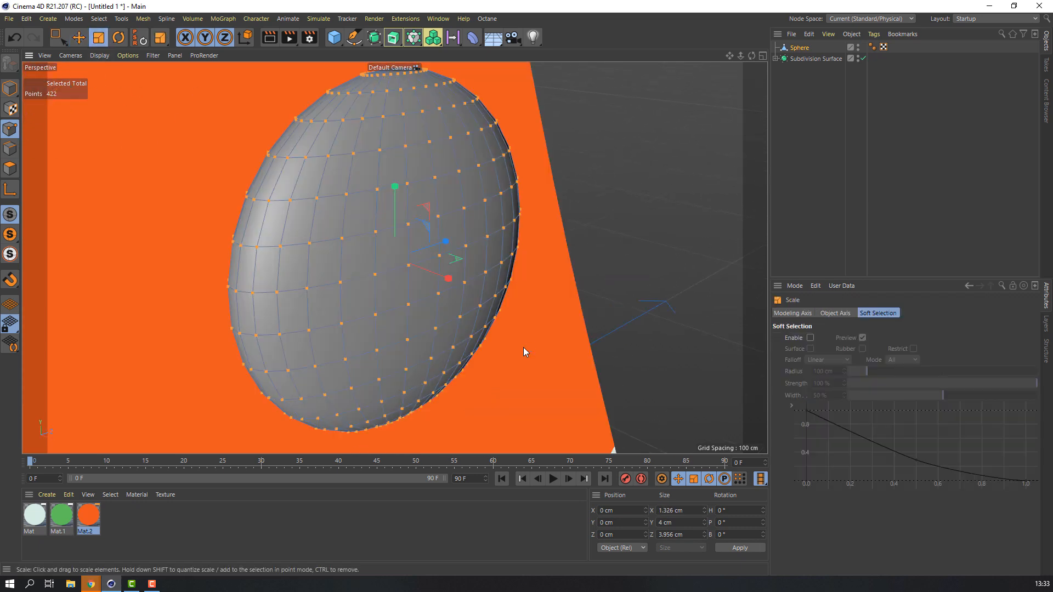
left_click_drag(485, 246, 422, 259)
- Return to whole-object editing and enlarge the seed evenly to about 1.5 × 8.5 × 4.8 cm
left_click_drag(328, 260, 458, 304, "alt")
left_click(79, 37)
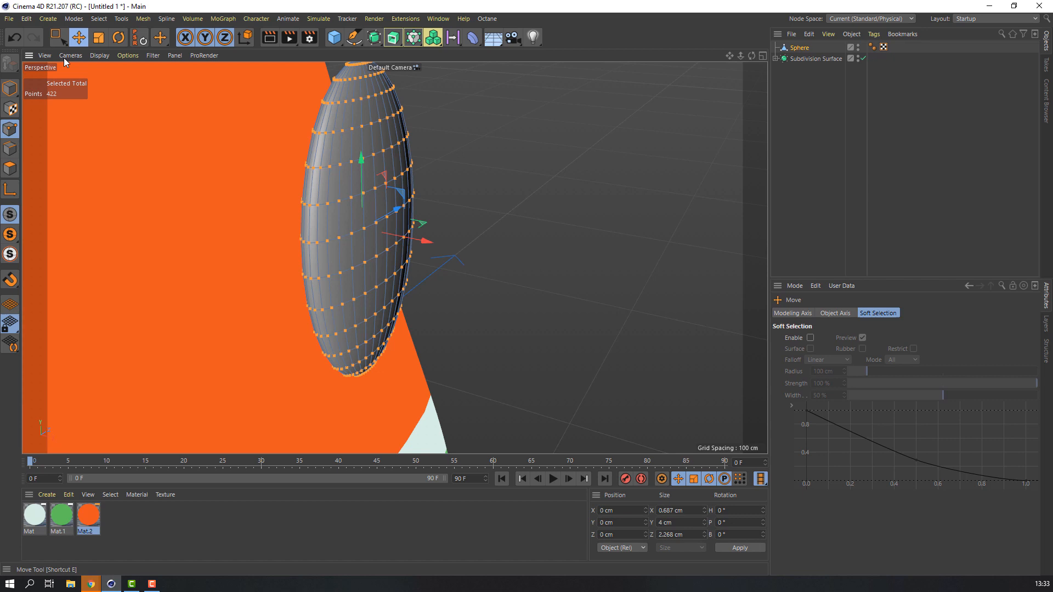
left_click(10, 88)
scroll(439, 232, "down", 2)
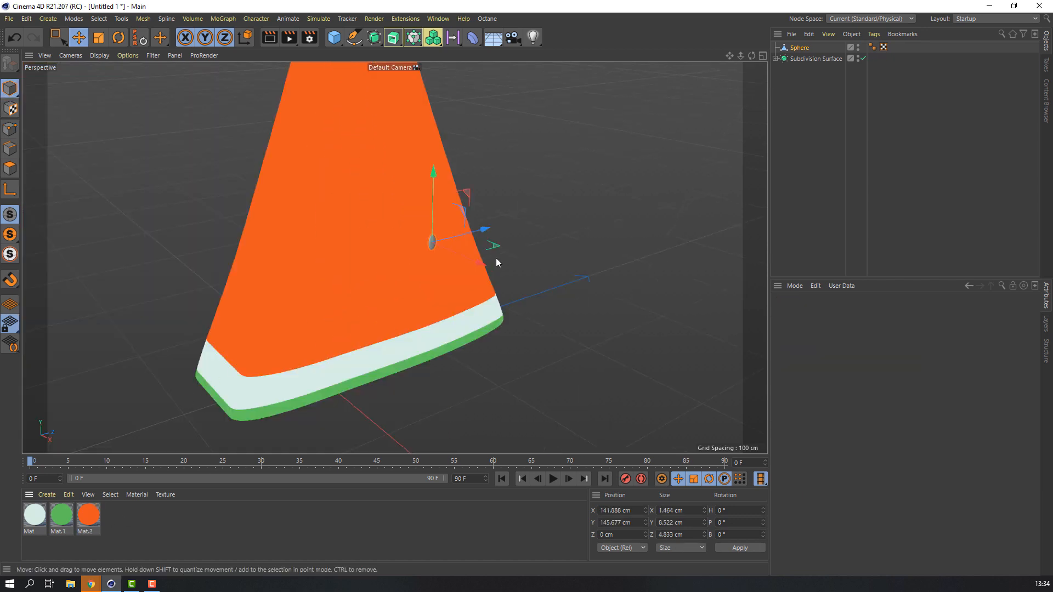
- Duplicate the orange material and darken the copy's luminance colour to a near-black brown with hue 16° and saturation 52%
left_click(94, 521)
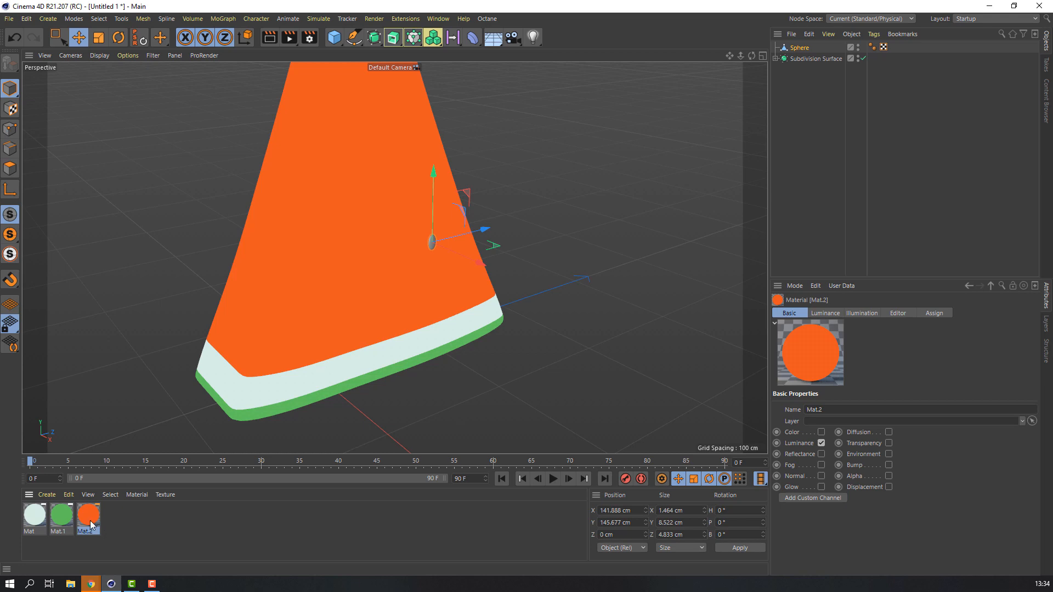
mouse_move(119, 517)
left_mouse_down("ctrl")
mouse_move(179, 542)
mouse_move(126, 519)
left_mouse_up("ctrl")
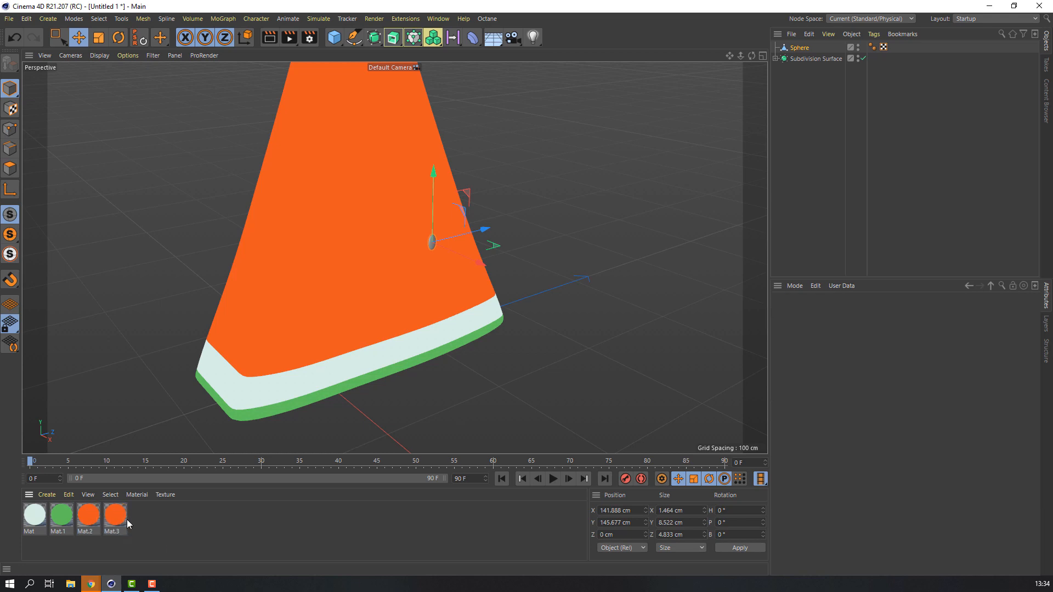
double_click(115, 515)
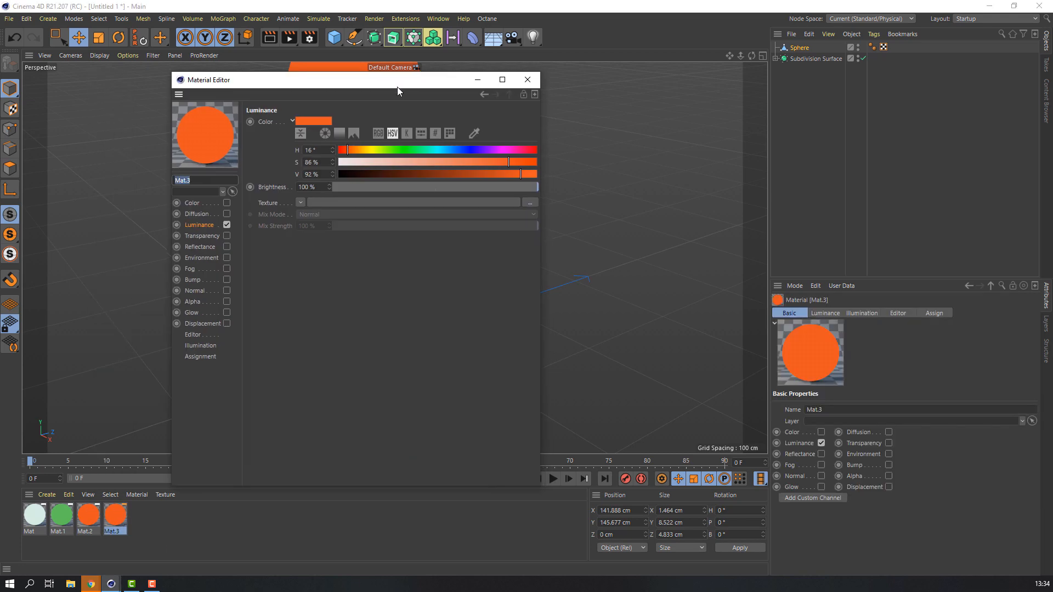
left_click_drag(397, 87, 382, 110)
left_click_drag(337, 199, 427, 181)
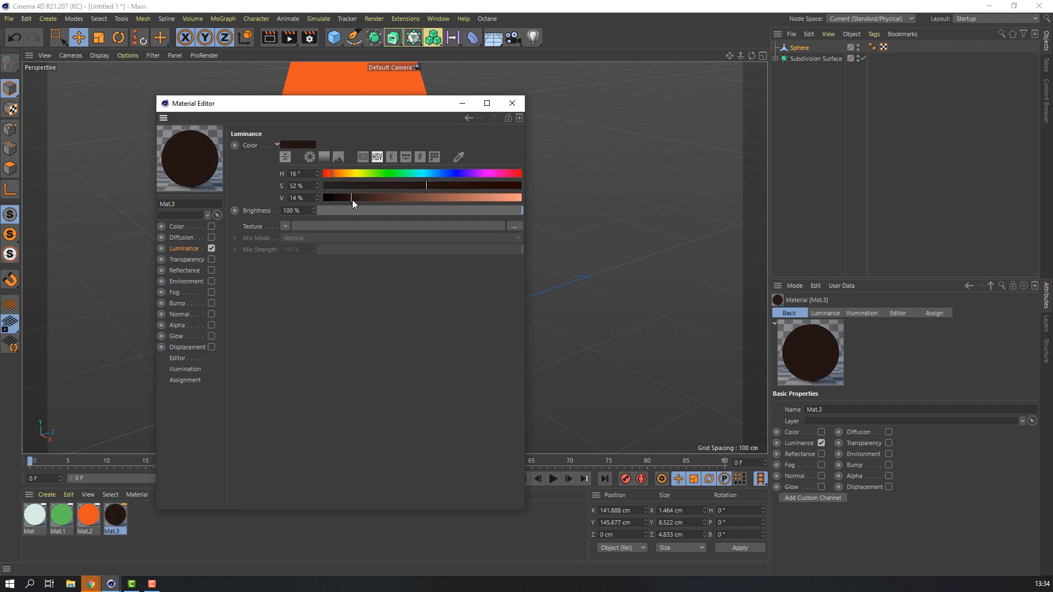
left_click(512, 103)
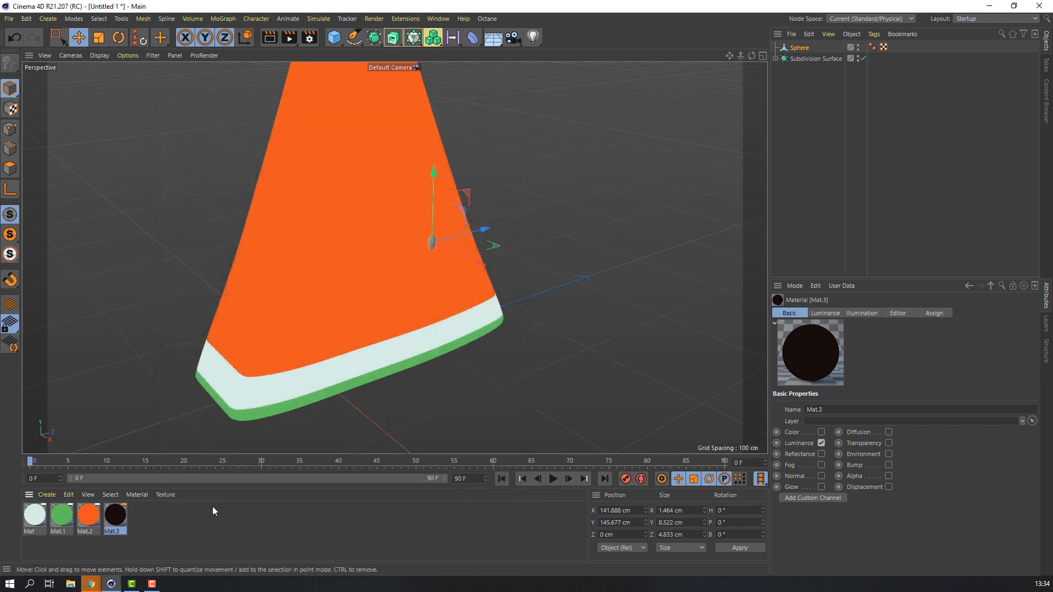
- Apply the near-black material to the flattened seed sphere and deselect it
left_click_drag(115, 515, 432, 244)
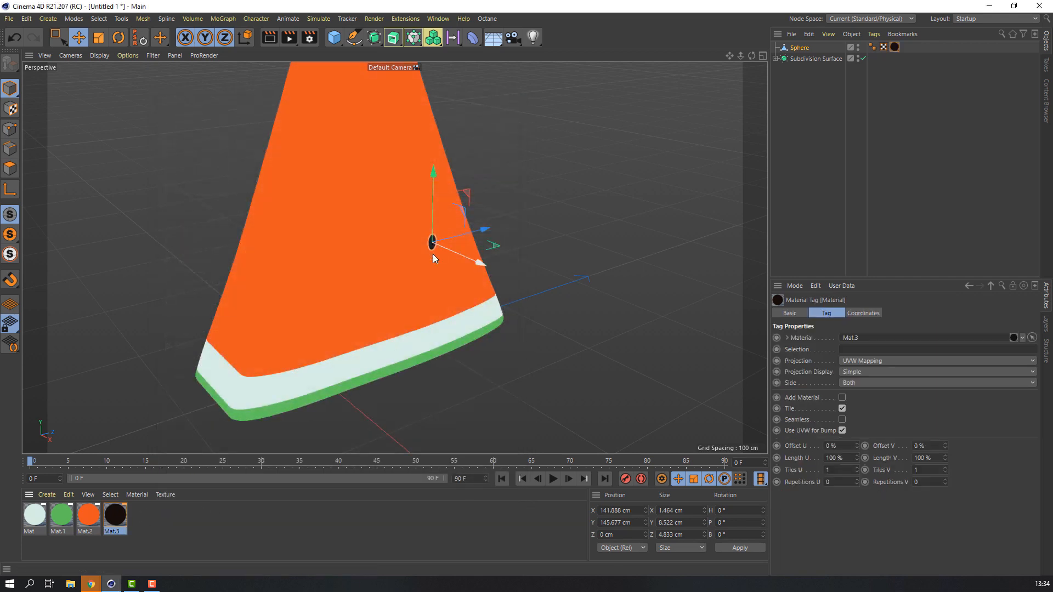
left_click(601, 278)
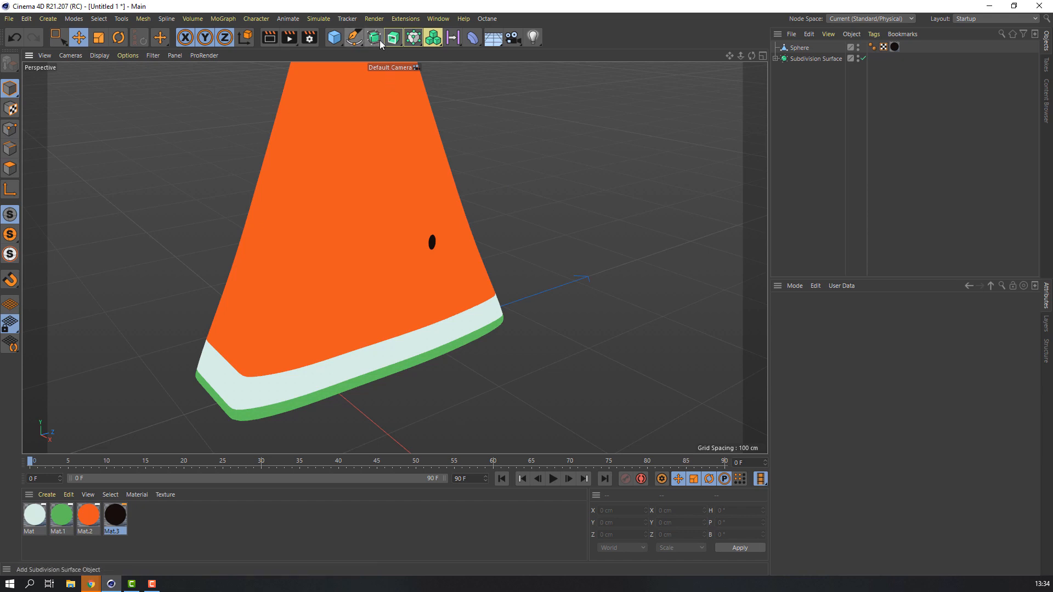
- Add a MoGraph Cloner and make the seed sphere its child
left_click(412, 39)
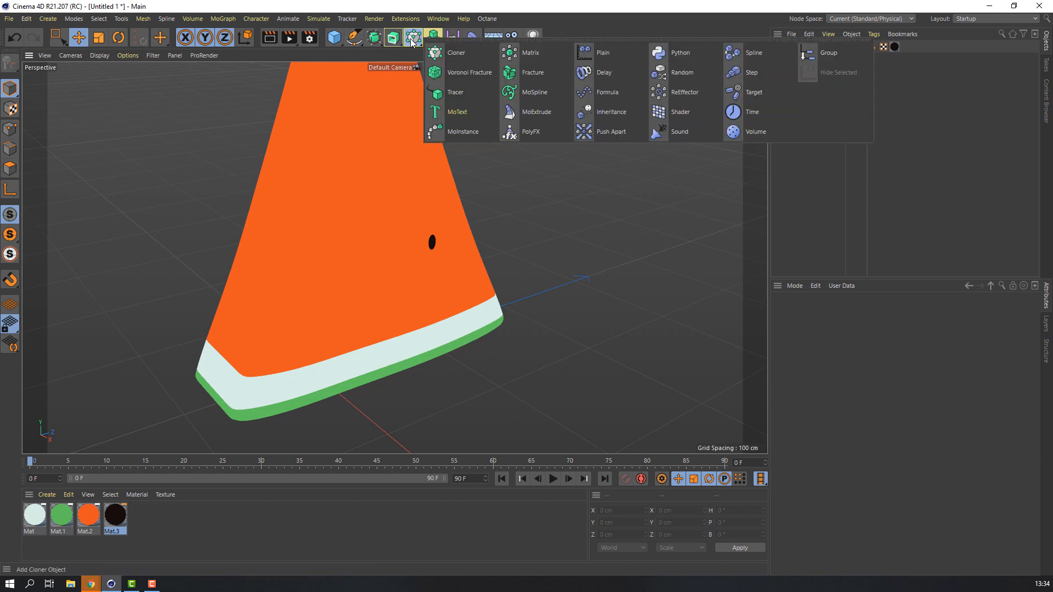
left_click(457, 53)
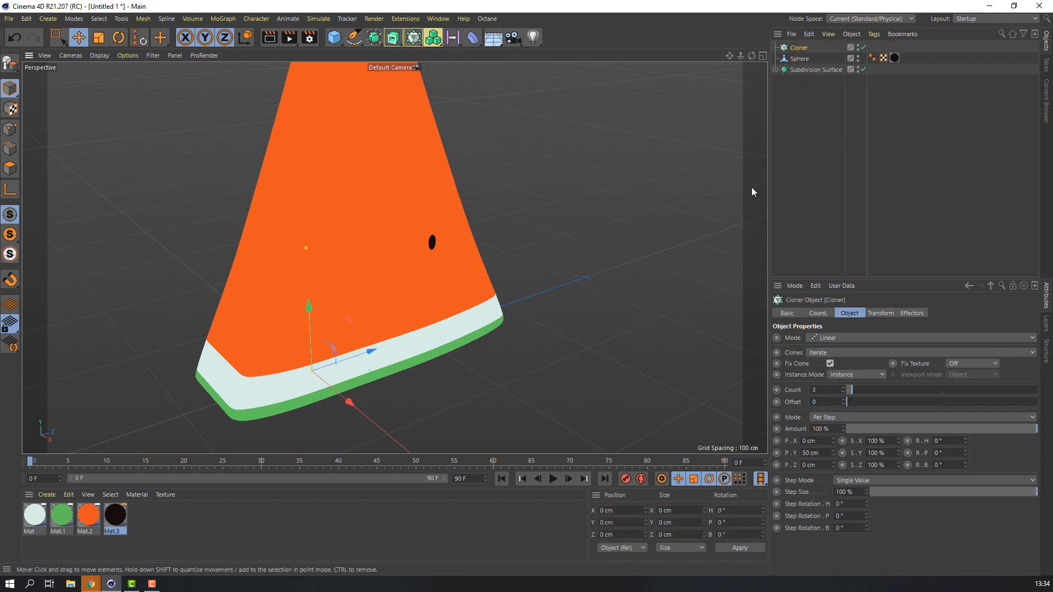
left_click(798, 58)
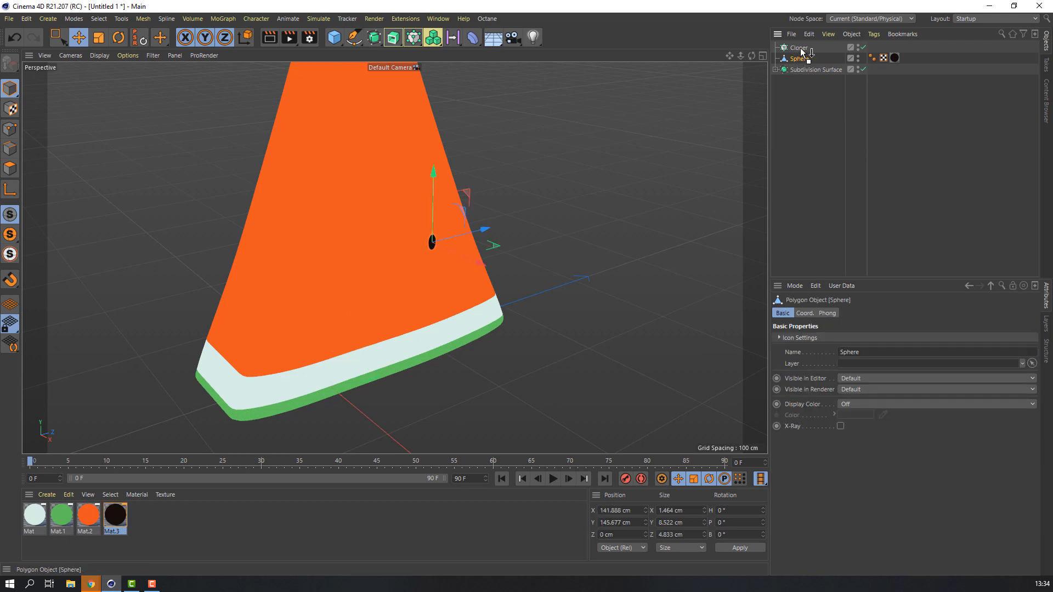
left_click_drag(800, 50, 800, 48)
left_click(799, 48)
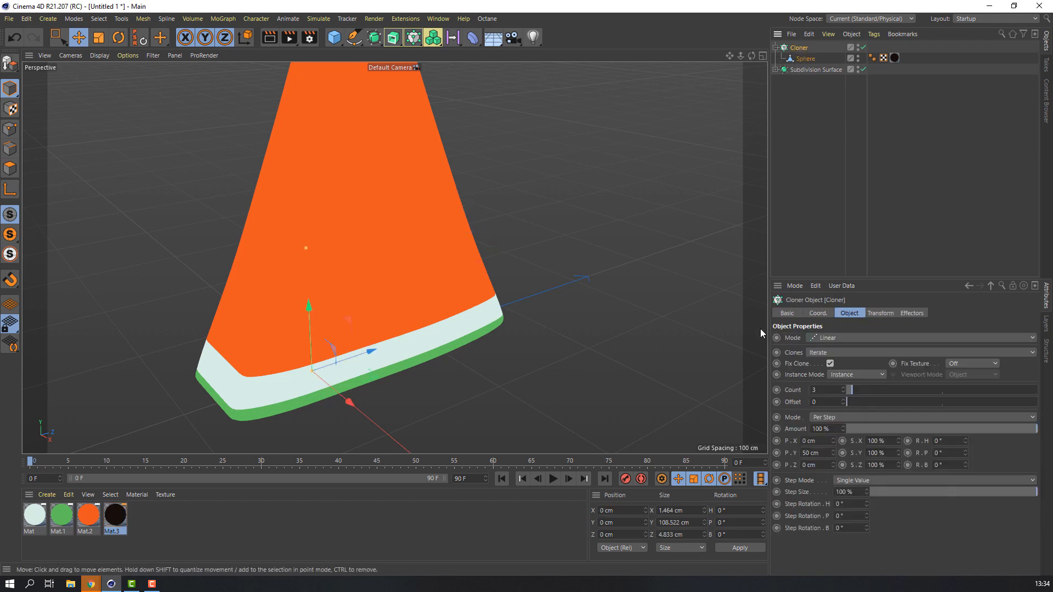
- Set the Cloner's mode to Object and distribute the seeds over the Subdivision Surface slice
left_click(829, 339)
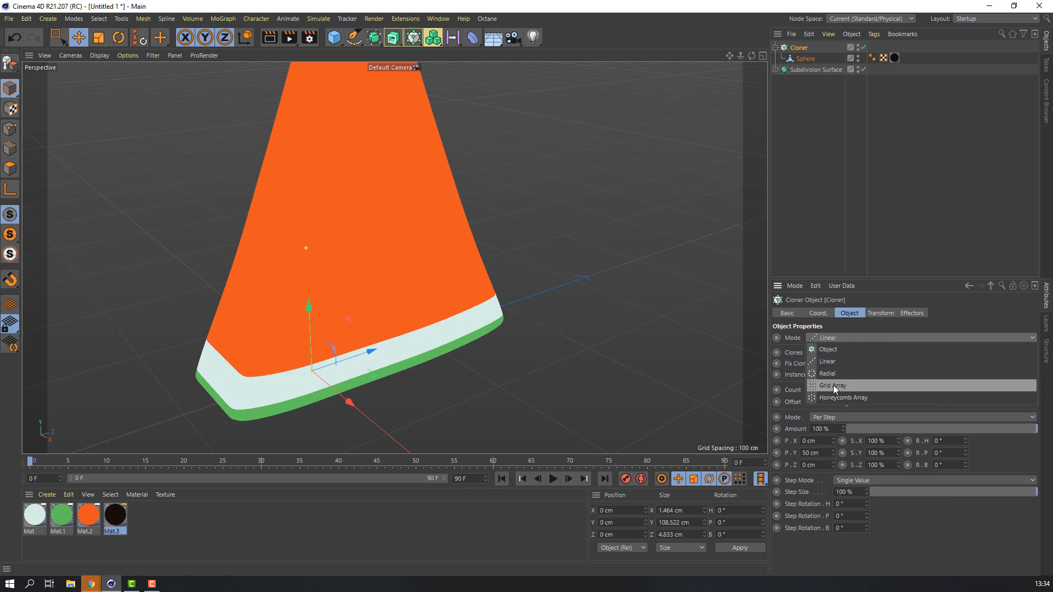
left_click(832, 352)
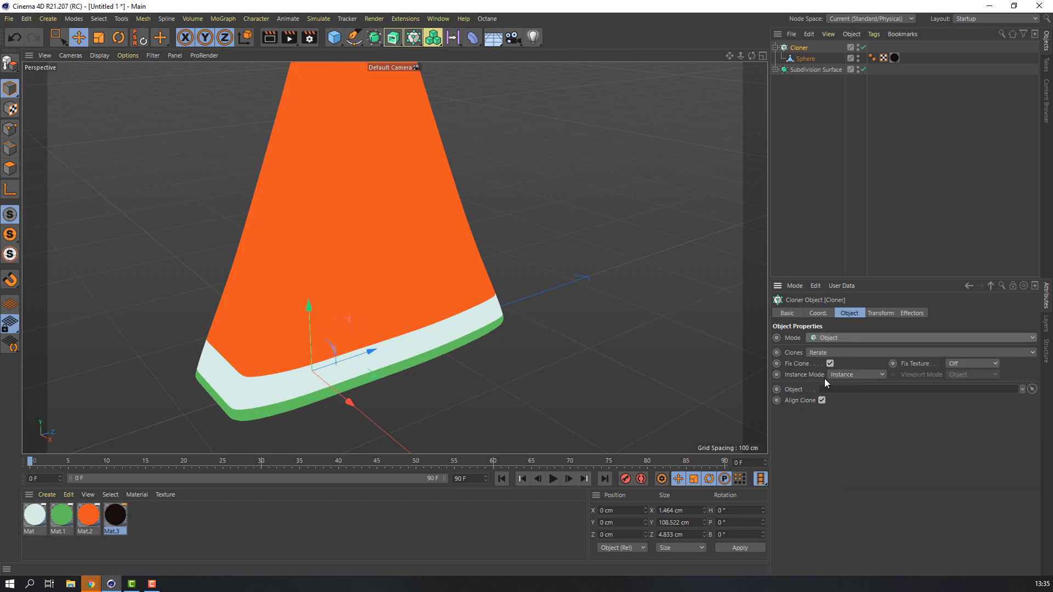
left_click_drag(816, 70, 820, 209)
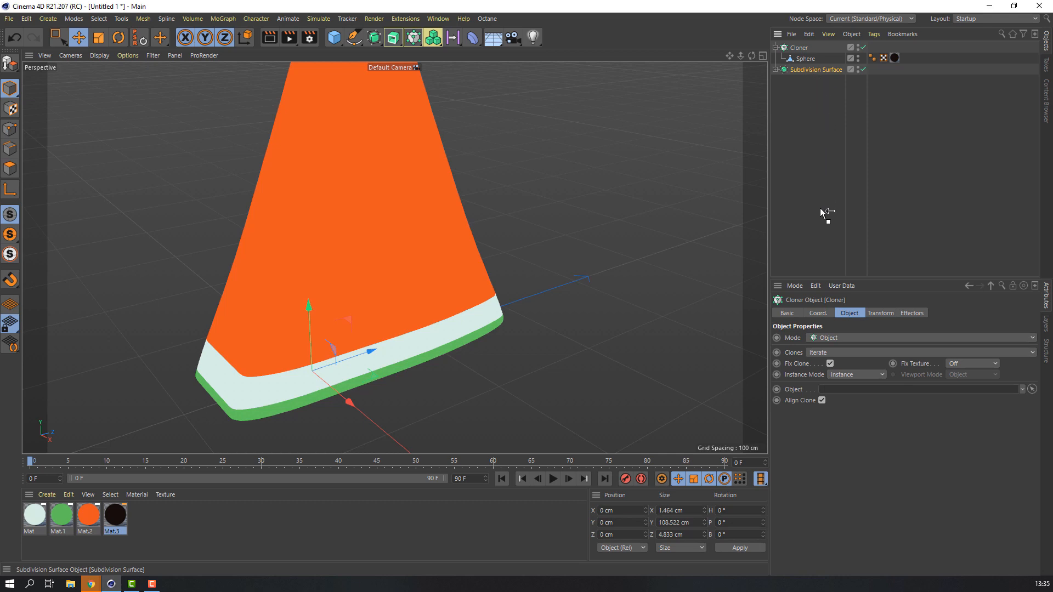
left_click_drag(823, 357, 824, 392)
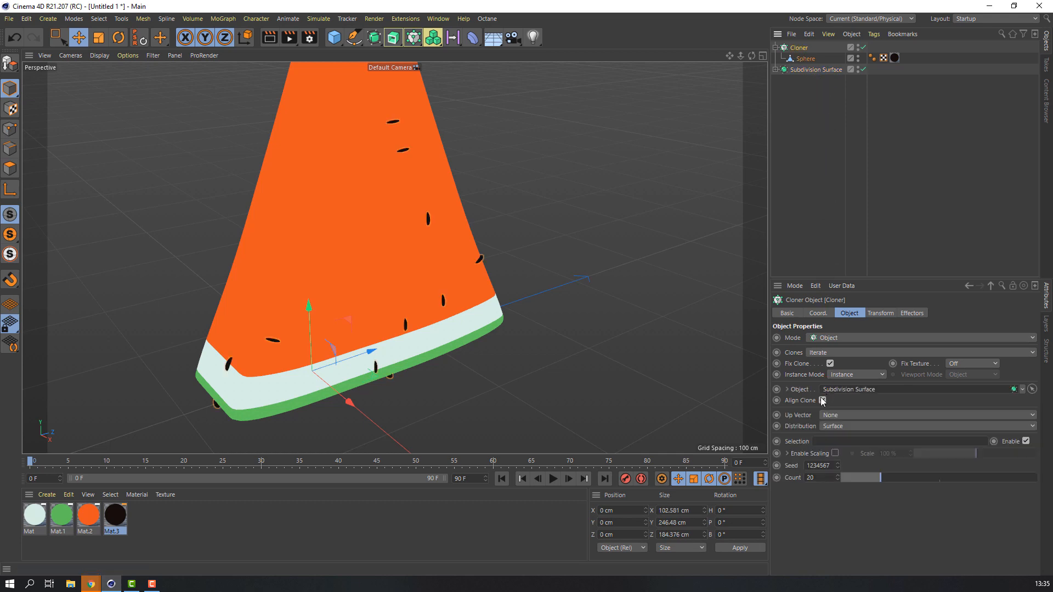
- Vary the Cloner's distribution by setting its random seed to 1234735 and its clone count to 49
scroll(344, 220, "down", 3)
left_click_drag(344, 216, 376, 229, "alt")
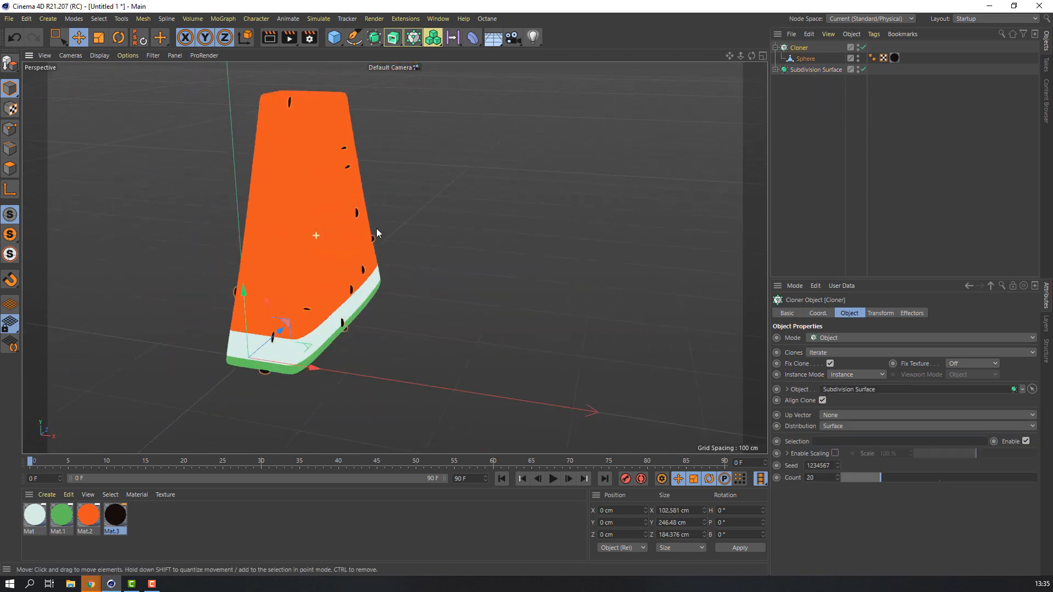
scroll(376, 228, "up", 5)
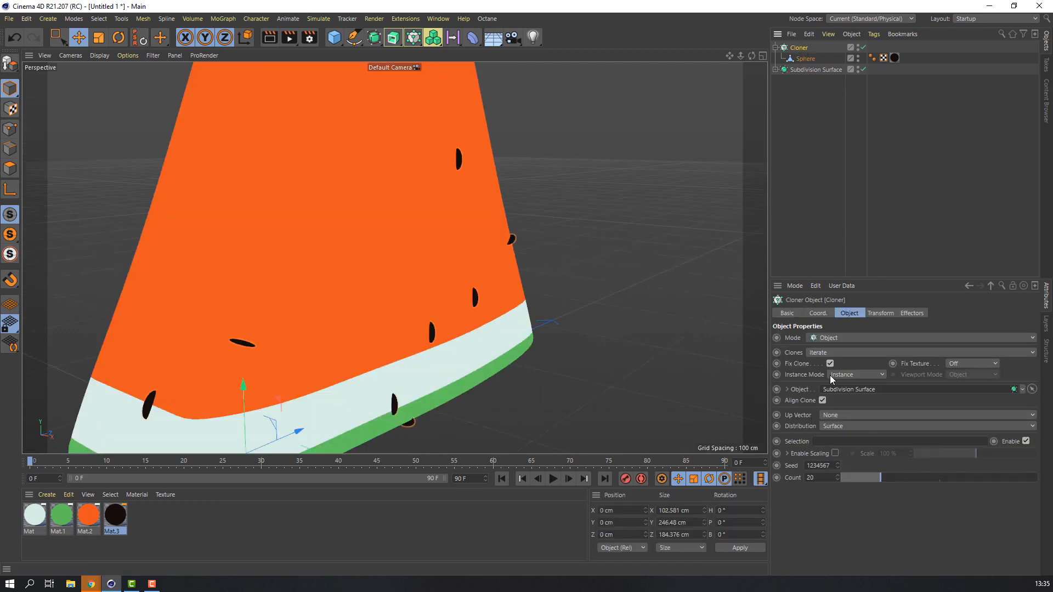
left_click_drag(836, 464, 846, 459)
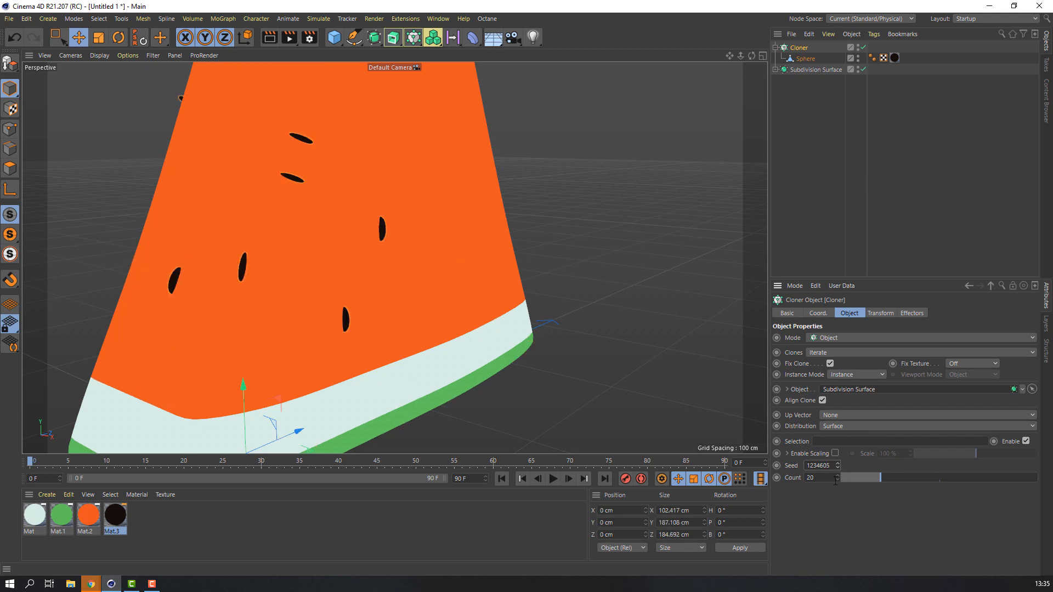
key("Return")
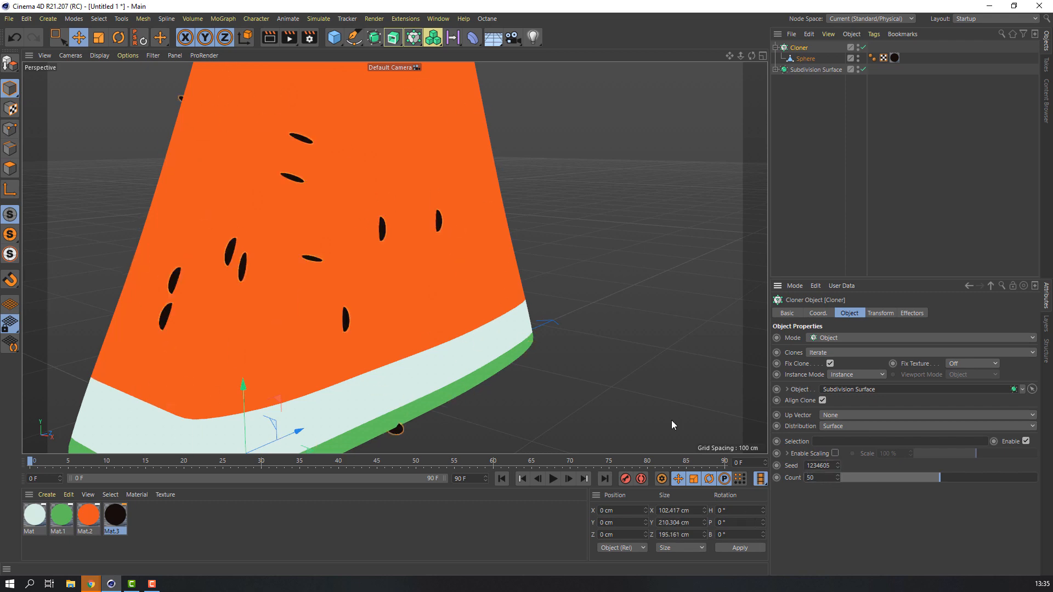
scroll(374, 313, "down", 3)
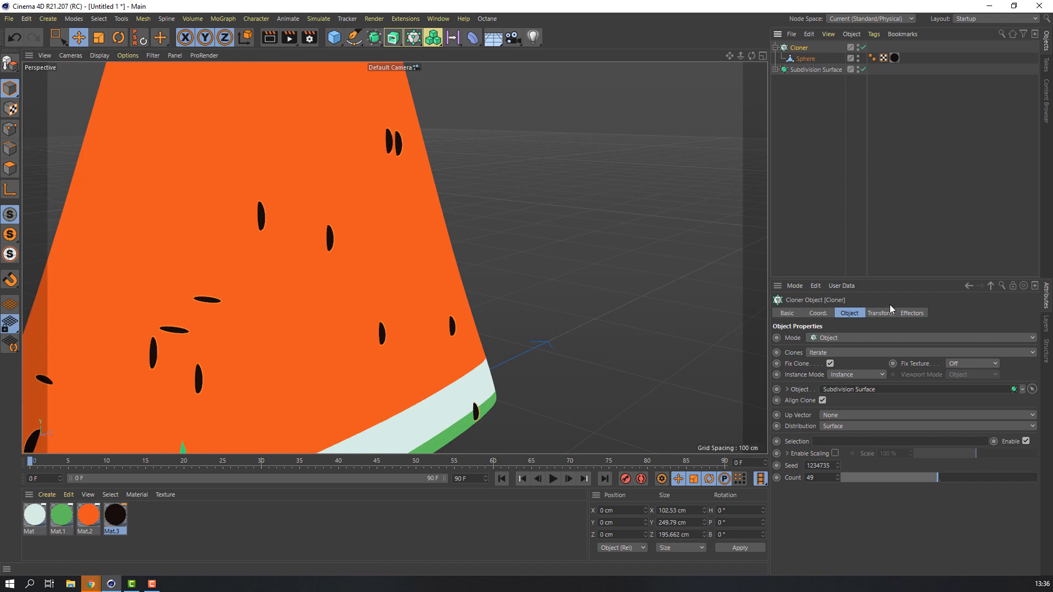
- Rotate the clones' heading in the Cloner's transform so the seeds lie flat against the slice's faces
left_click(876, 314)
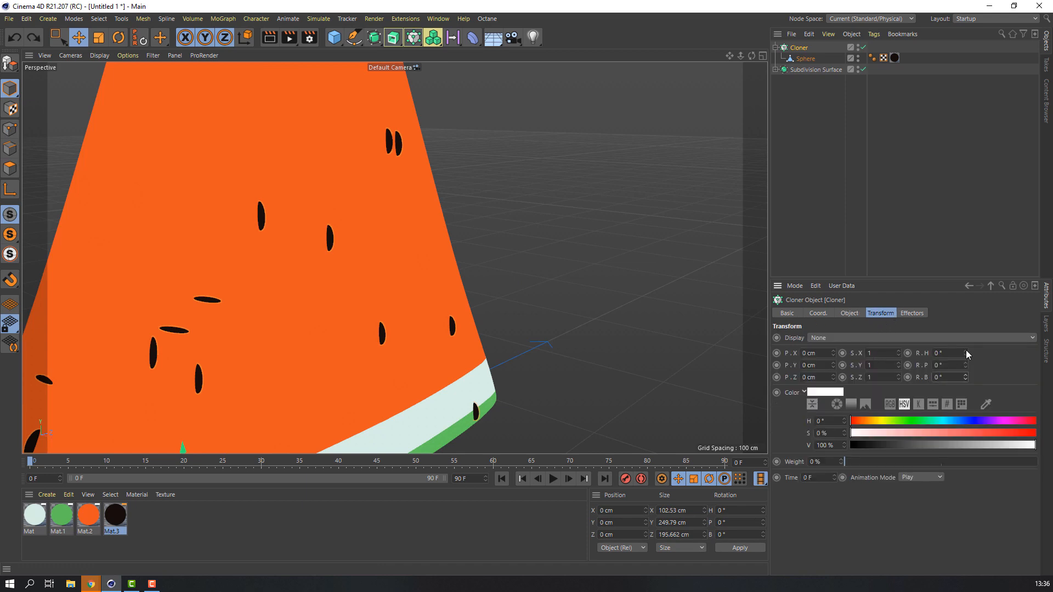
mouse_move(966, 352)
left_mouse_down()
mouse_move(1006, 352)
mouse_move(966, 343)
left_mouse_up()
scroll(179, 375, "up", 4)
left_click_drag(237, 375, 314, 363, "alt")
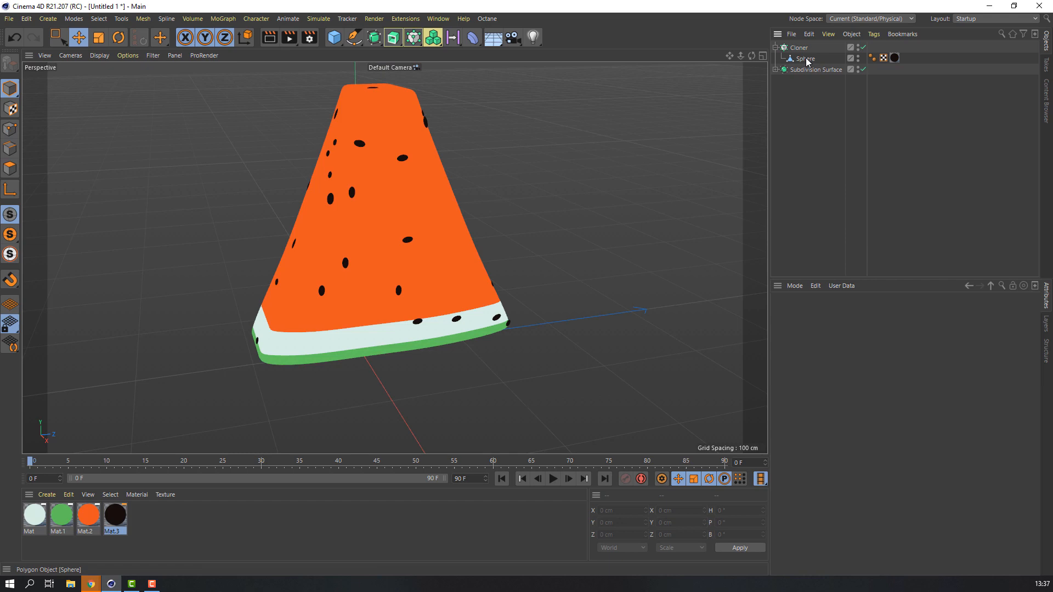
- Merge the Cloner and its sphere into one polygon object with Connect Objects + Delete
left_click(802, 58)
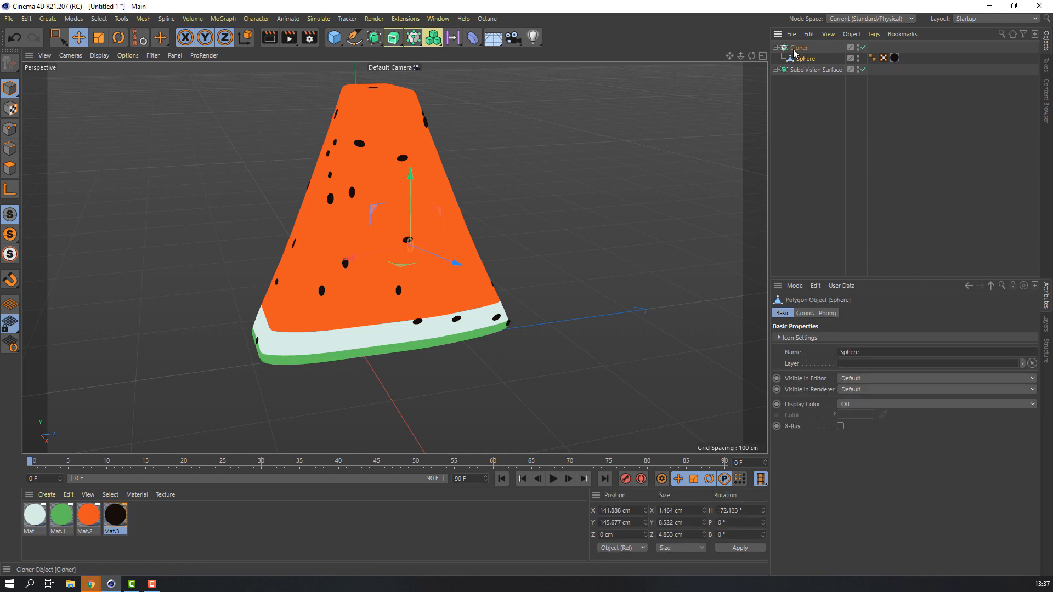
left_click(799, 49, "ctrl")
right_click(800, 50)
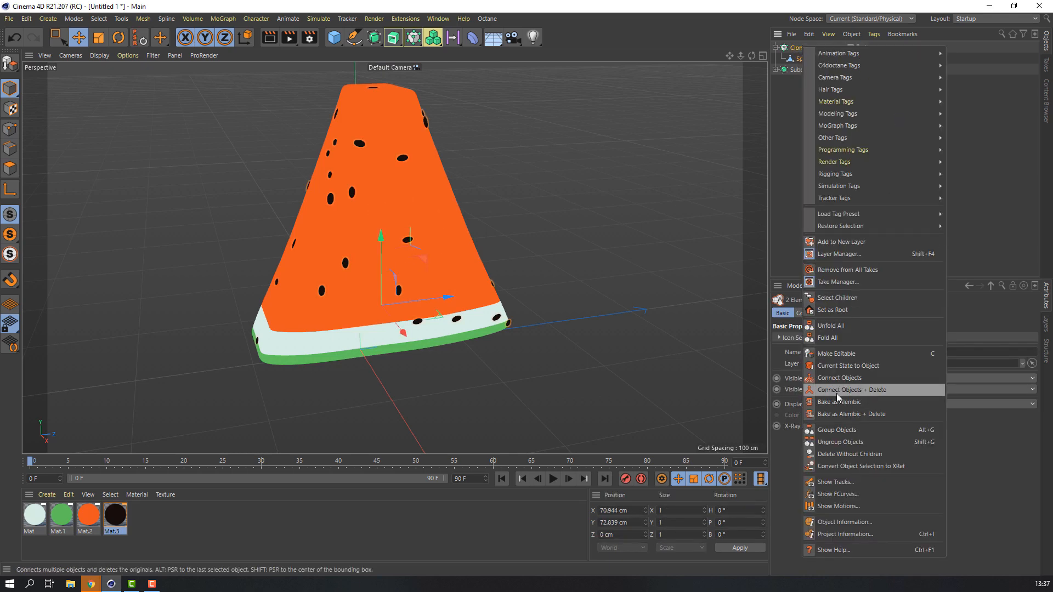
left_click(880, 391)
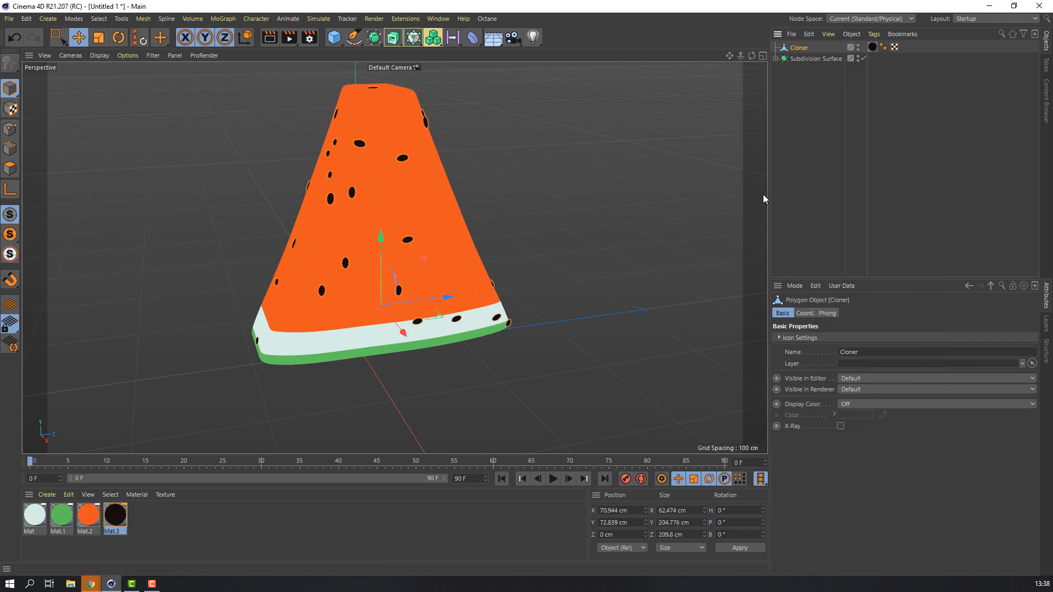
- Switch the merged seeds to polygon editing and delete the seeds along the front rind with Rectangle Selection
left_click(806, 48)
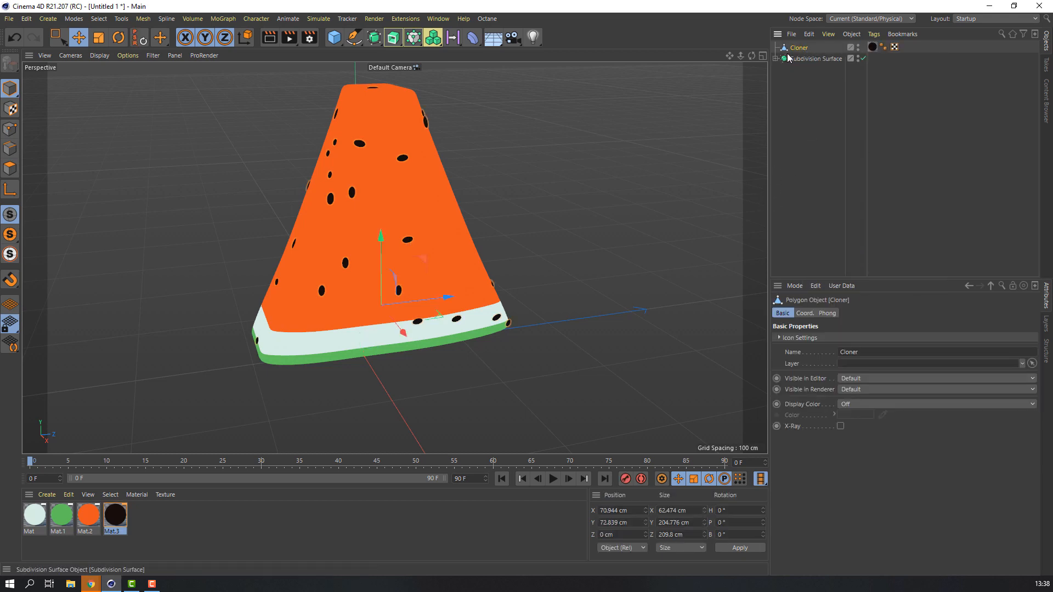
left_click(12, 170)
right_click_drag(328, 346, 525, 363, "alt")
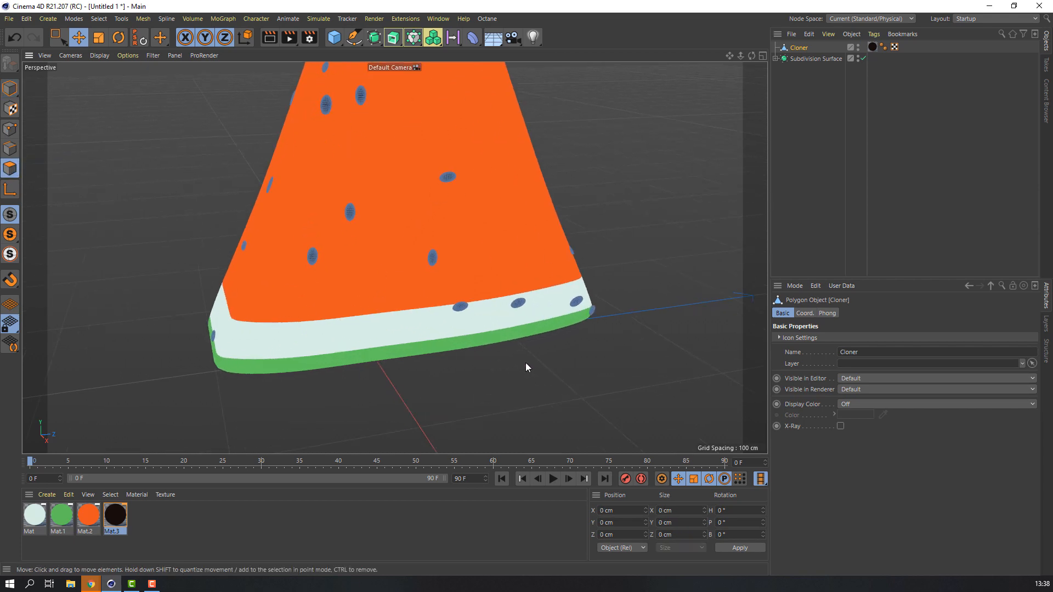
left_click_drag(525, 363, 360, 355, "alt")
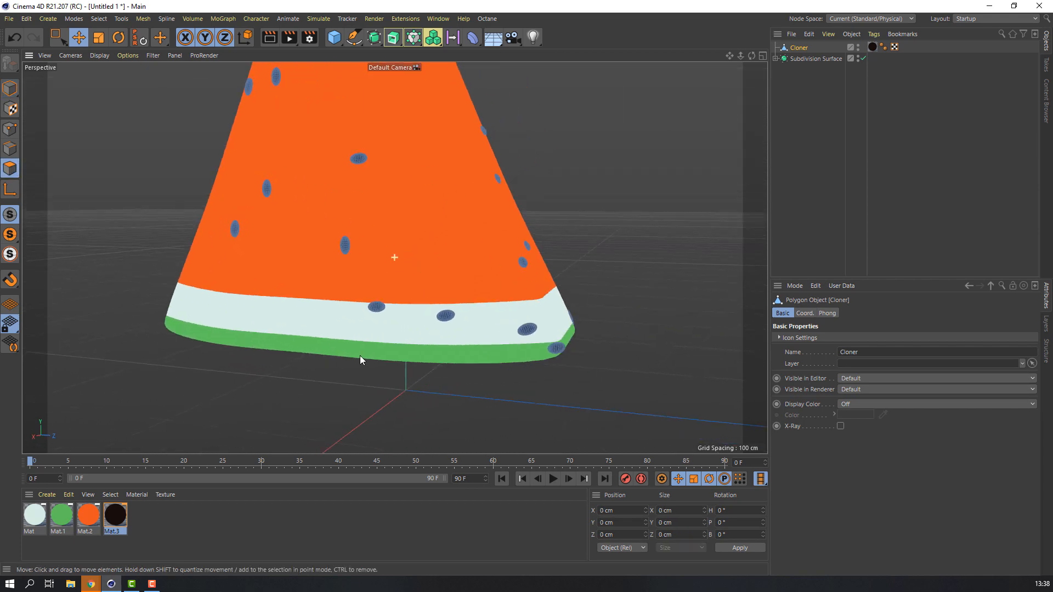
left_click(377, 308)
left_click(59, 38)
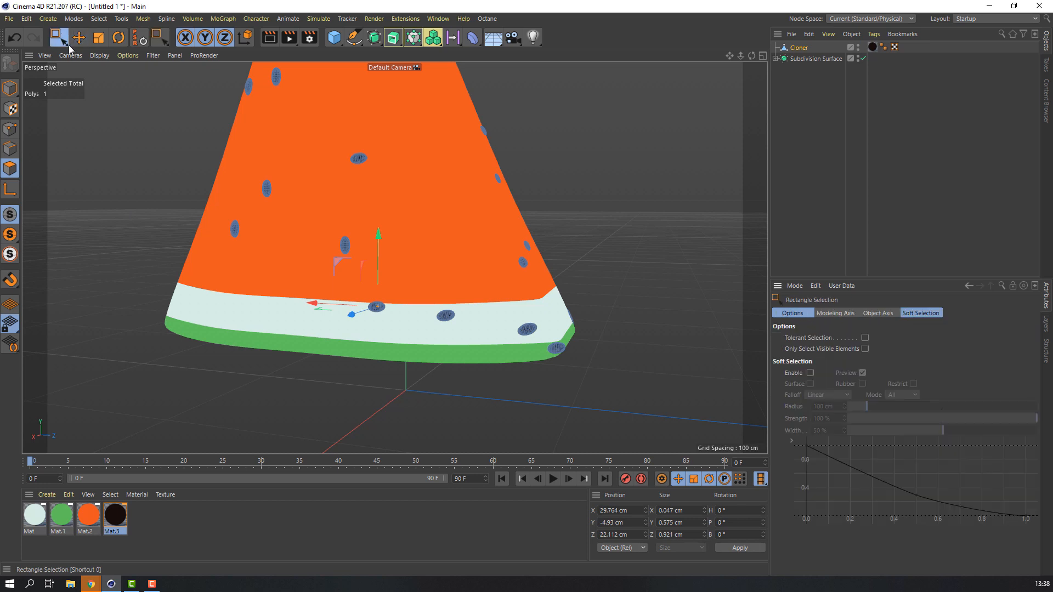
left_click_drag(332, 284, 411, 347)
key("Delete")
left_click_drag(415, 290, 485, 357)
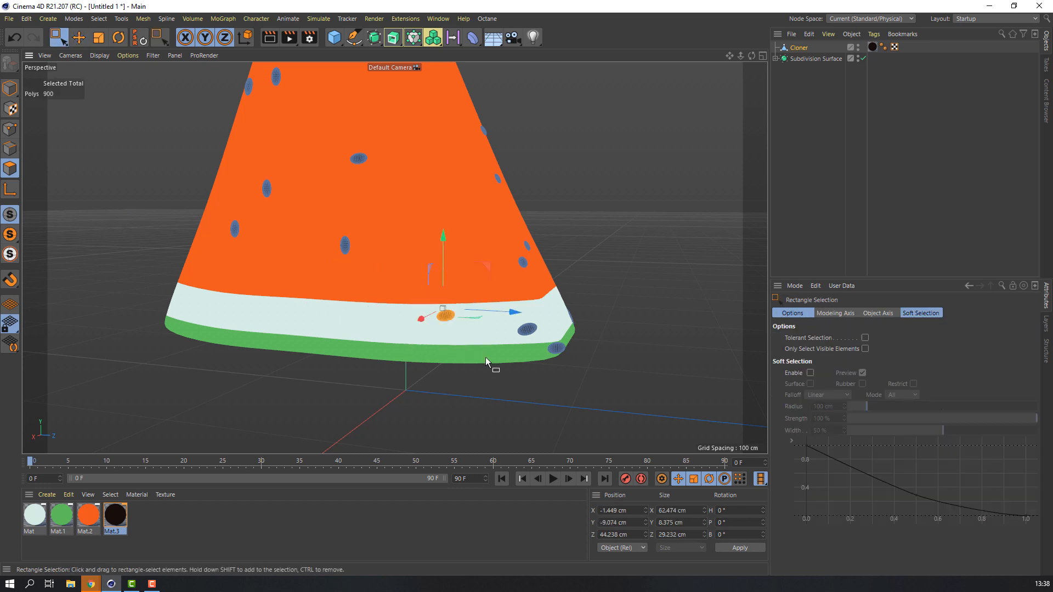
key("Delete")
left_click_drag(507, 319, 554, 364)
key("Delete")
- Delete the remaining seeds on the rind at the slice's ends and opposite side
left_click_drag(474, 314, 244, 361, "alt")
left_click_drag(162, 300, 269, 379)
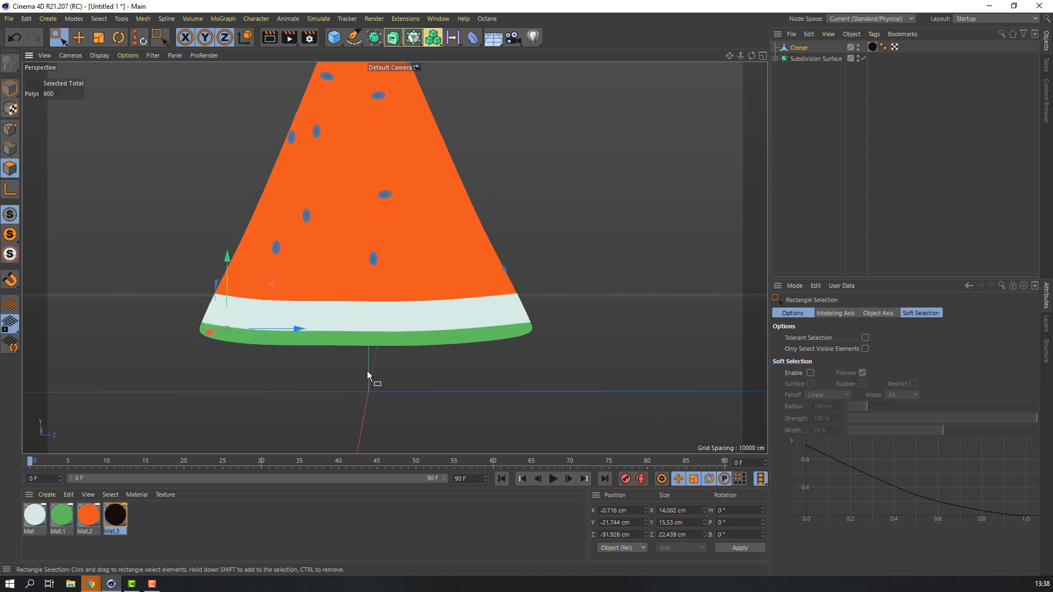
key("Delete")
left_click_drag(588, 300, 451, 373)
scroll(431, 379, "down", 1)
mouse_move(296, 339)
left_mouse_down("alt")
mouse_move(525, 357)
mouse_move(559, 340)
left_mouse_up("alt")
left_click_drag(211, 333, 286, 384)
key("Delete")
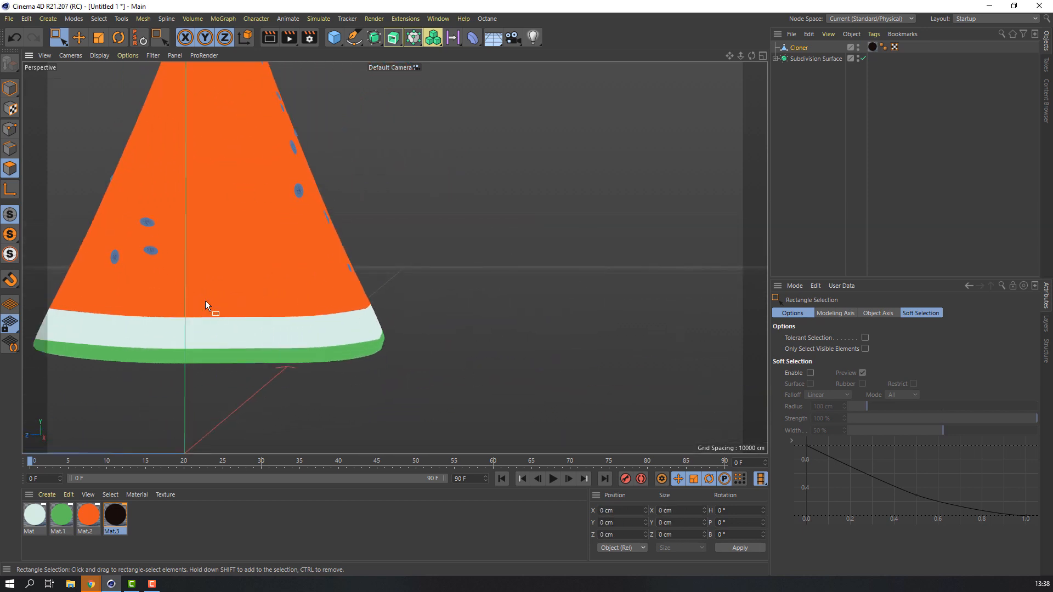
- Return to whole-object editing with the Move tool and view the complete slice
key("h")
left_click(10, 88)
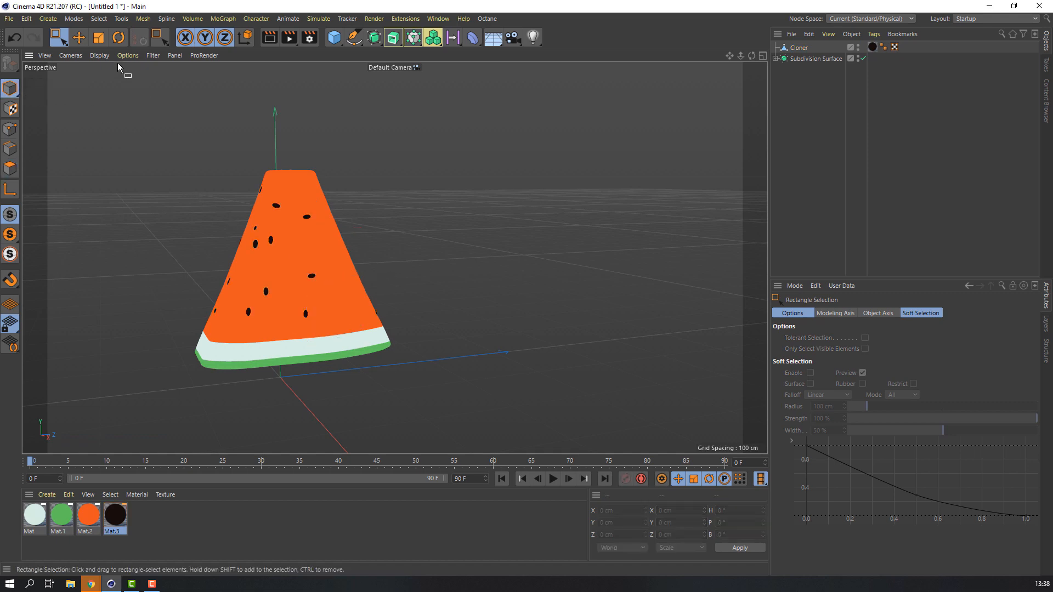
left_click(78, 37)
left_click_drag(199, 327, 304, 367, "alt")
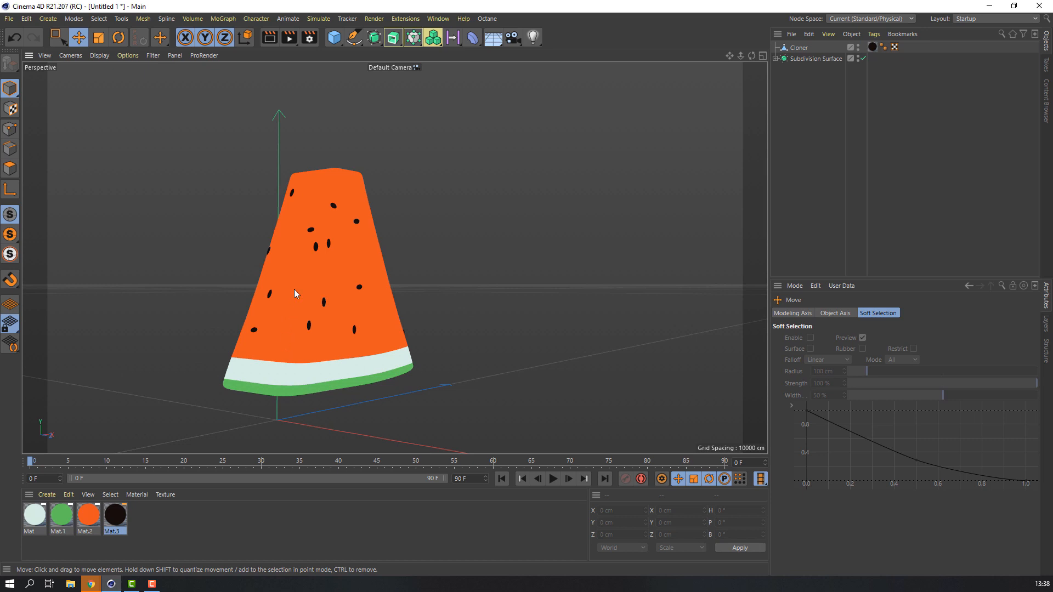
- Add the Sketch and Toon effect to the render settings and render the current view of the slice
left_click(309, 37)
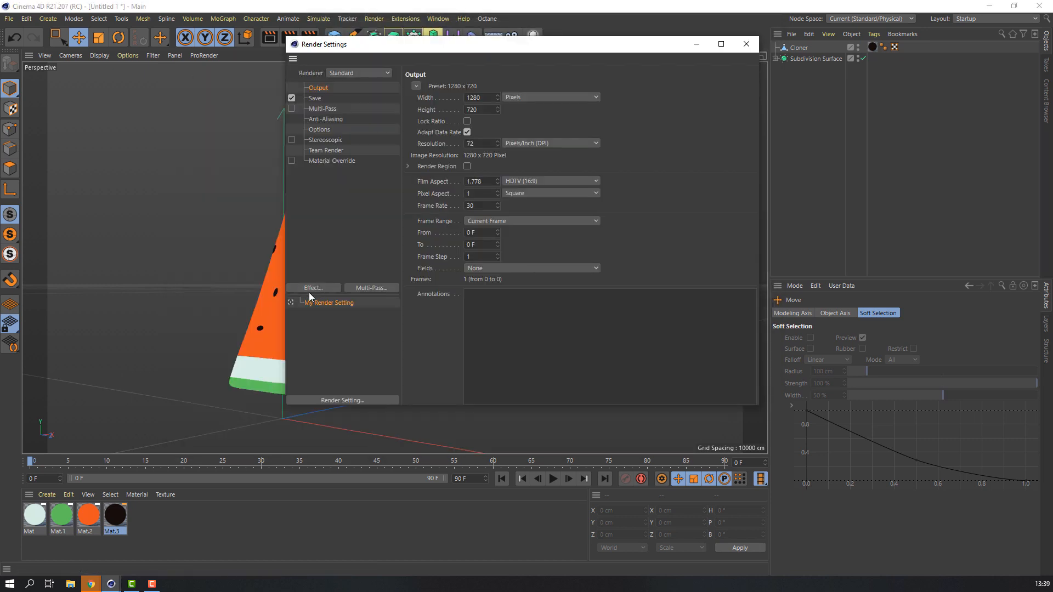
left_click(312, 289)
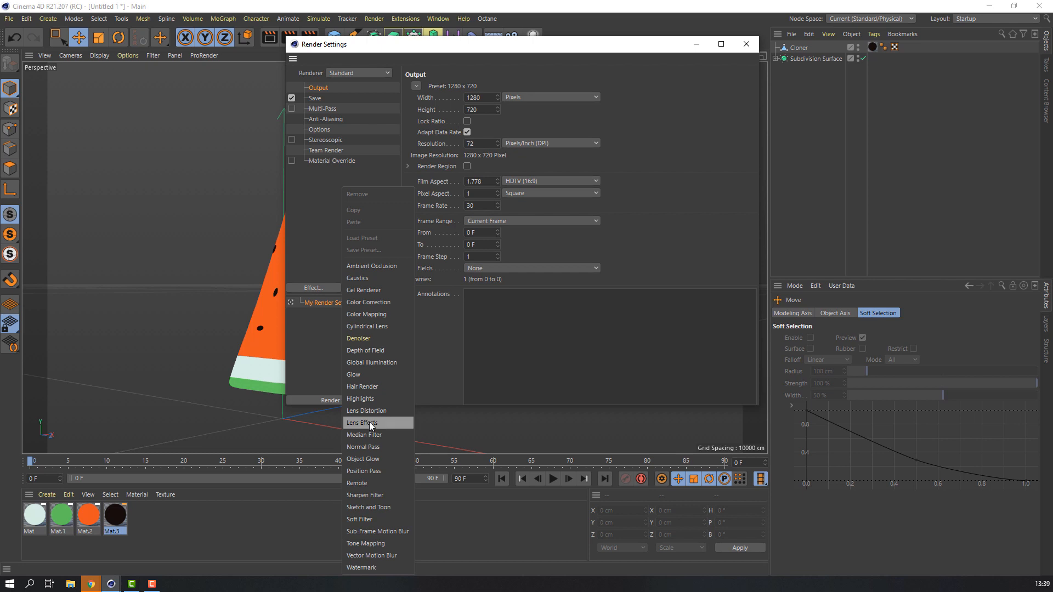
left_click(366, 508)
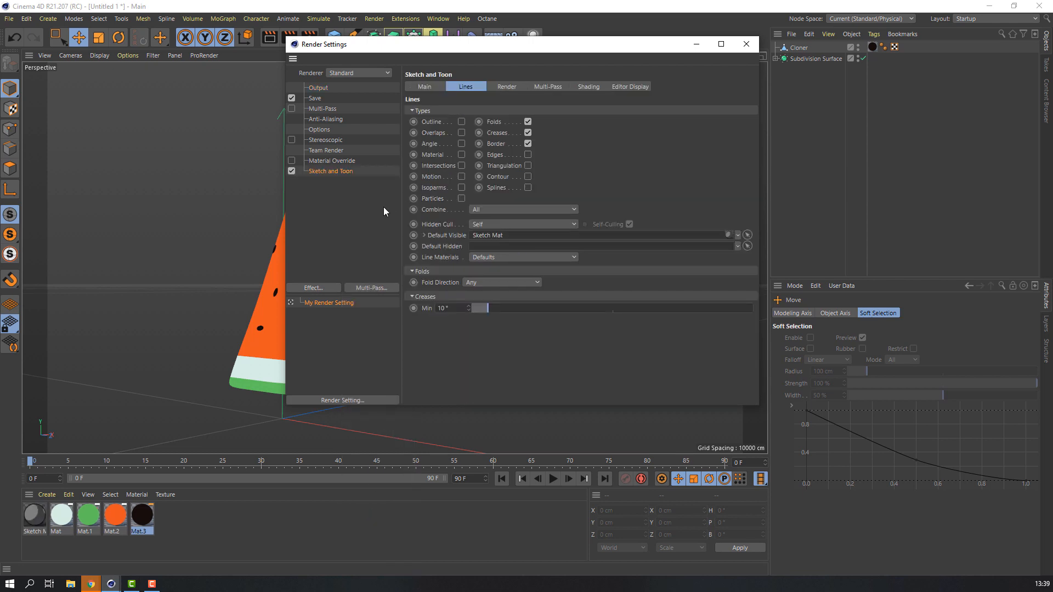
left_click_drag(534, 51, 637, 222)
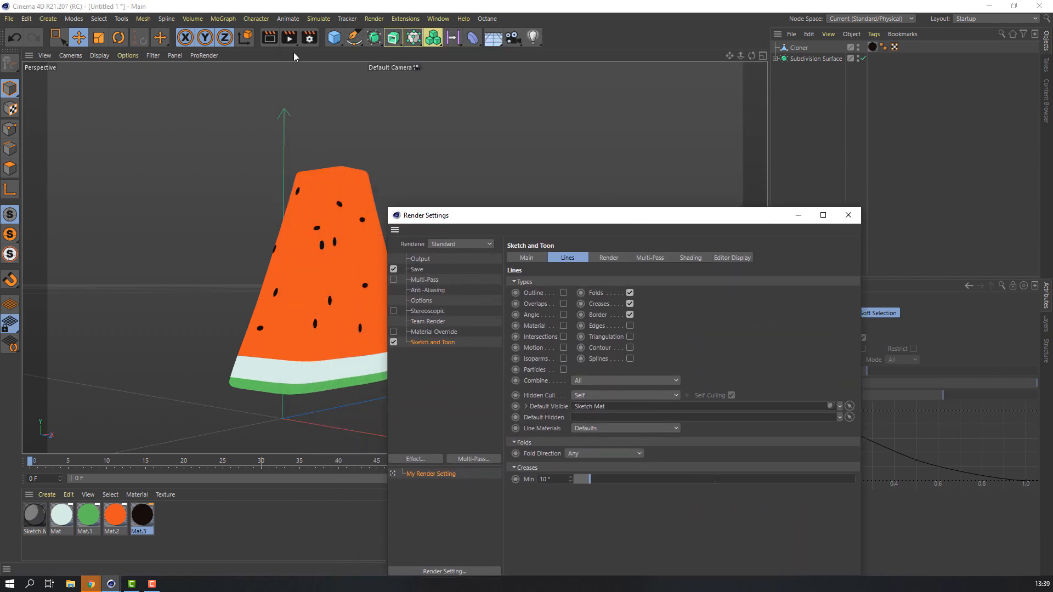
left_click(274, 46)
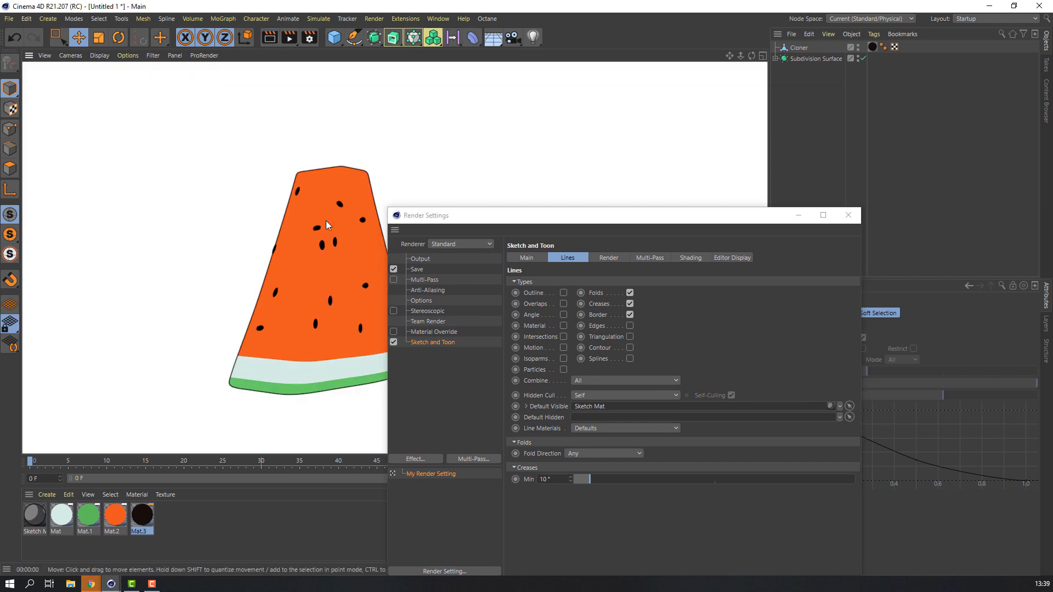
- Enable the Material line type in Sketch and Toon and render the slice again
left_click(479, 111)
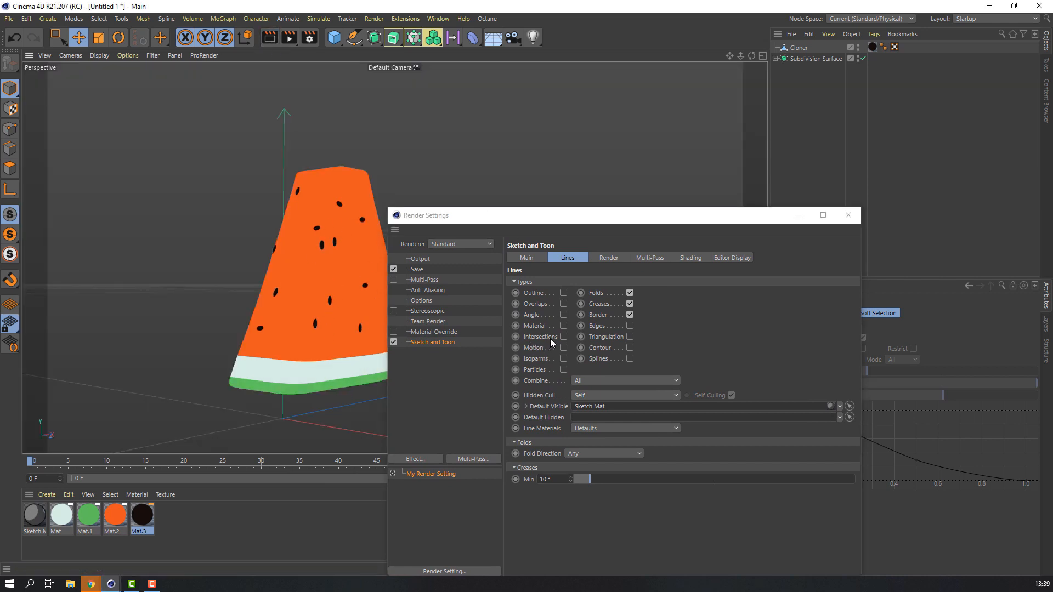
left_click(563, 326)
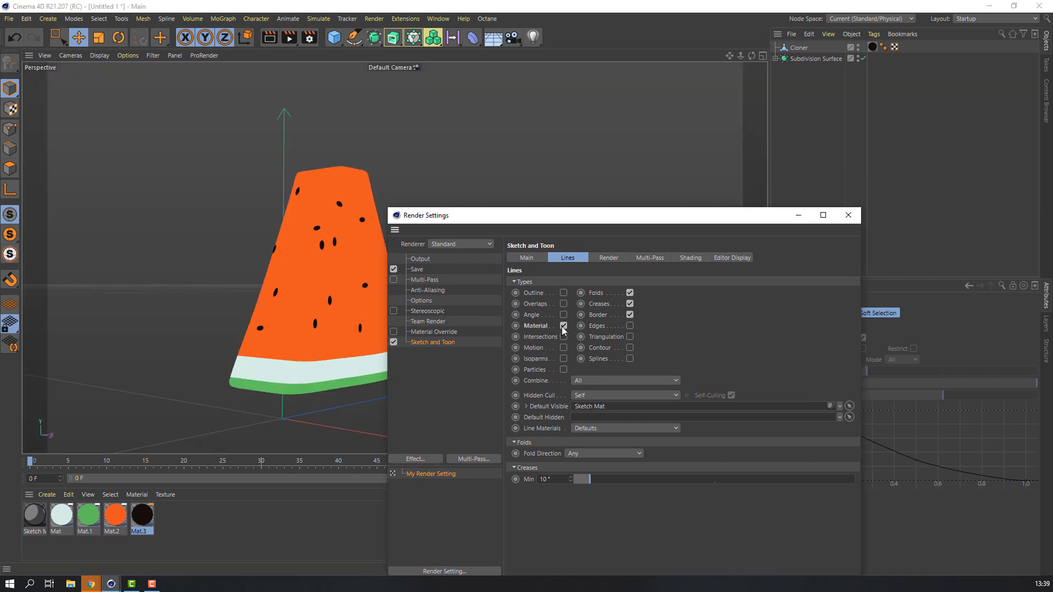
left_click(273, 39)
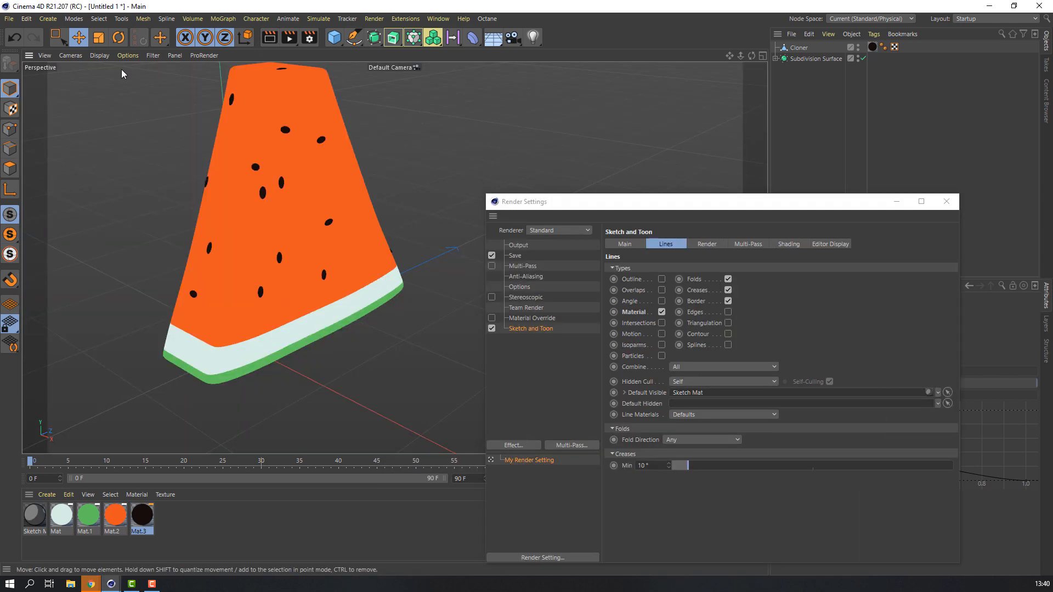
- Set the viewport display to Gouraud Shading (Lines)
left_click(100, 55)
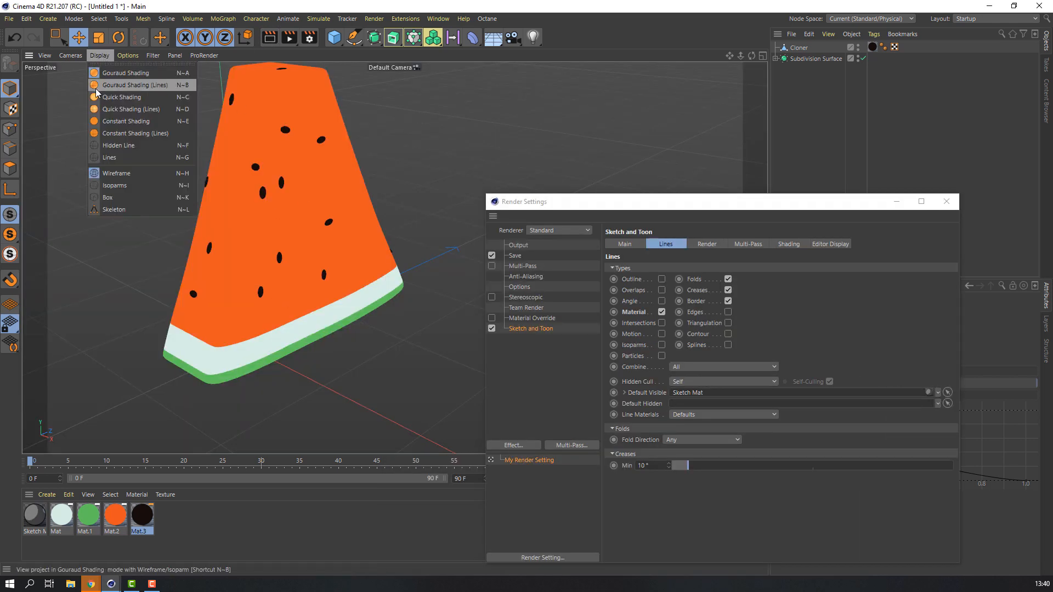
left_click(145, 88)
scroll(279, 258, "up", 1)
scroll(278, 257, "down", 2)
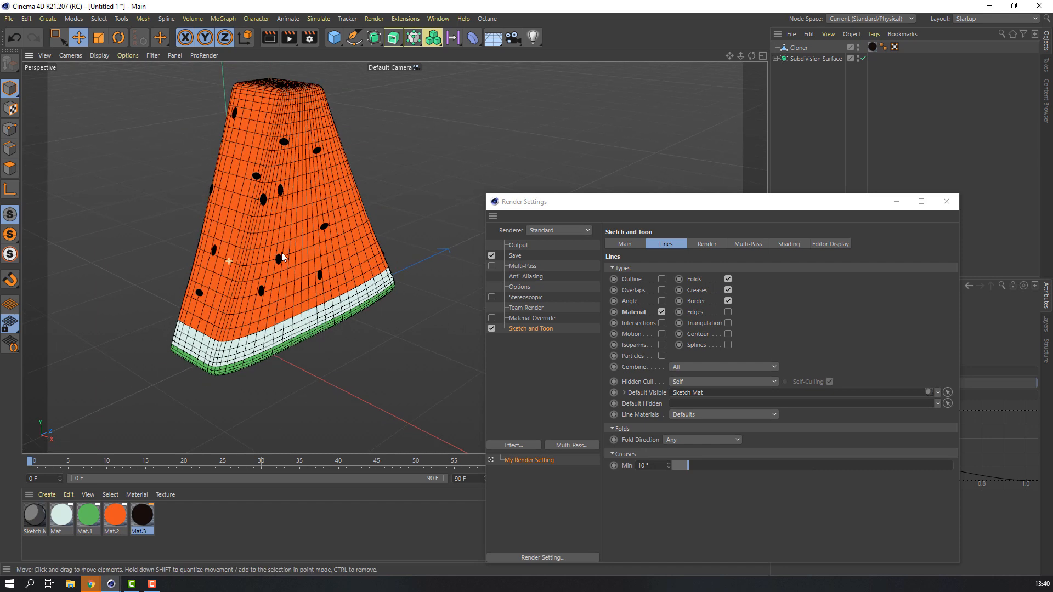
- Reveal the cube under Subdivision Surface, disable the smoothing, and switch to polygon editing
left_click(812, 58)
left_click(776, 58)
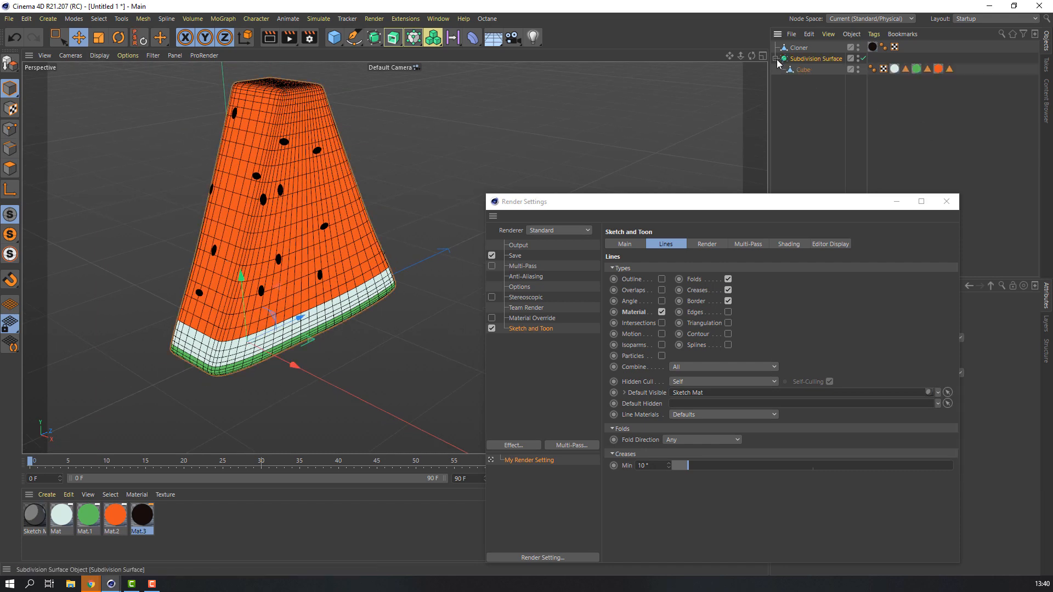
left_click(864, 58)
left_click_drag(340, 205, 267, 236, "alt")
left_click(10, 169)
left_click_drag(183, 234, 269, 173, "alt")
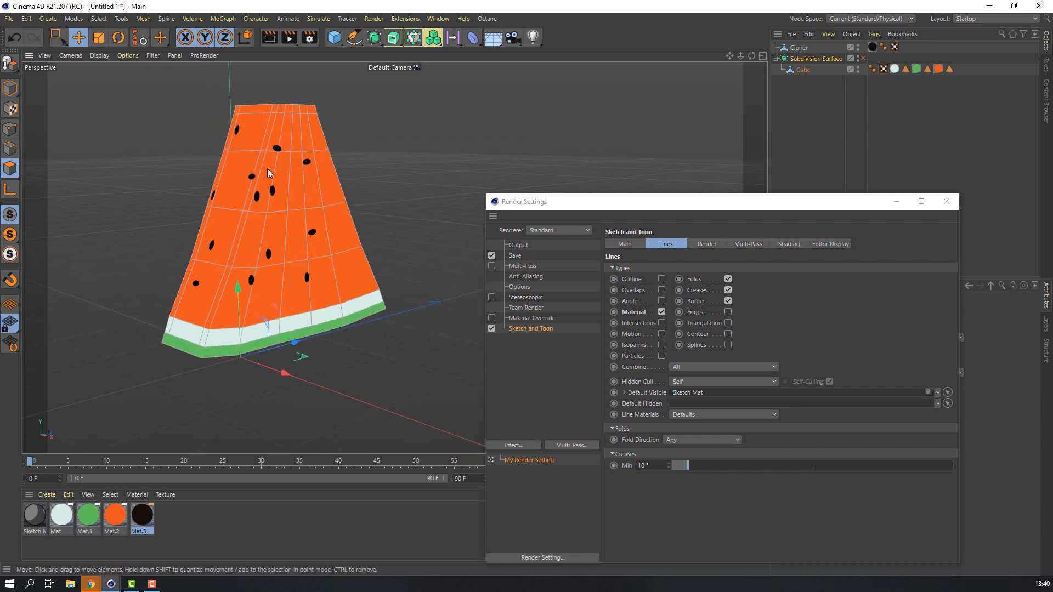
left_click_drag(126, 240, 219, 271, "alt")
- Select all the orange flesh polygons on one narrow side of the slice, including the edge strips
left_click(248, 146)
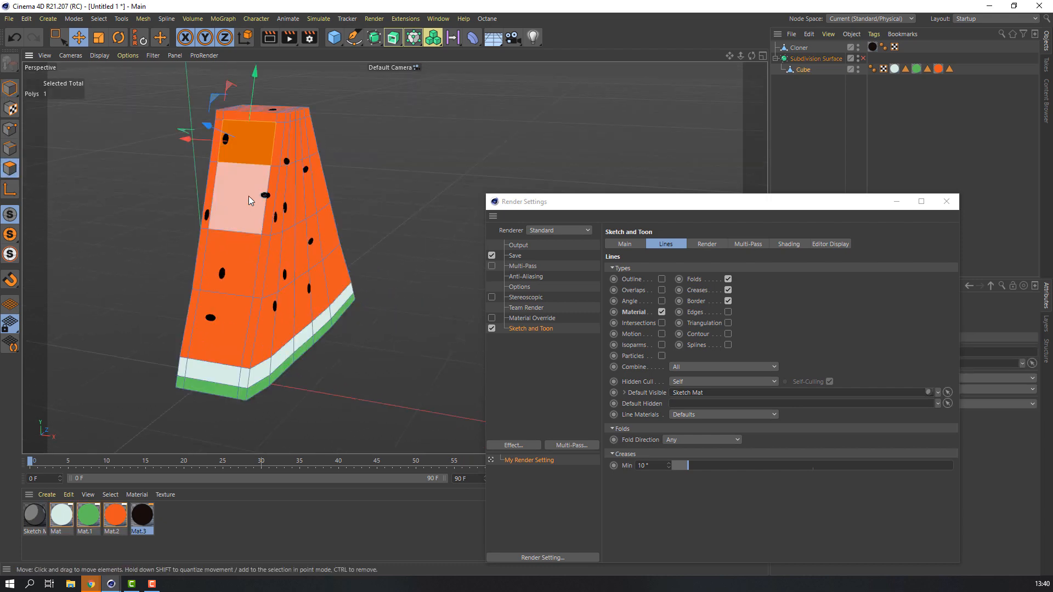
left_click(246, 214, "shift")
left_click(230, 272, "shift")
left_click(216, 322, "shift")
left_click(192, 316, "shift")
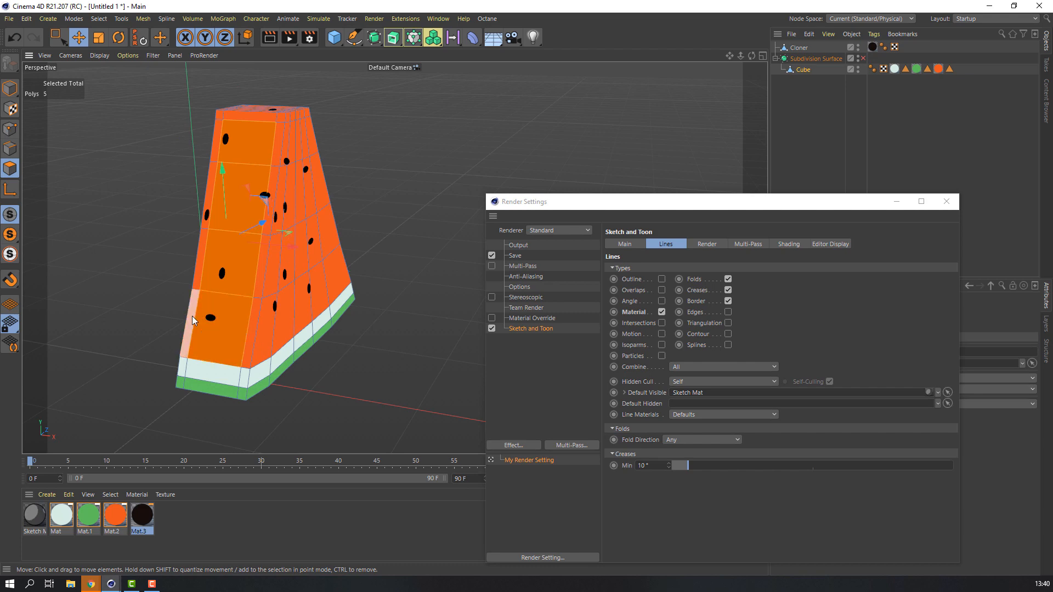
left_click(193, 275, "shift")
left_click(208, 215, "shift")
left_click(213, 146, "shift")
left_click(218, 116, "shift")
left_click(234, 114, "shift")
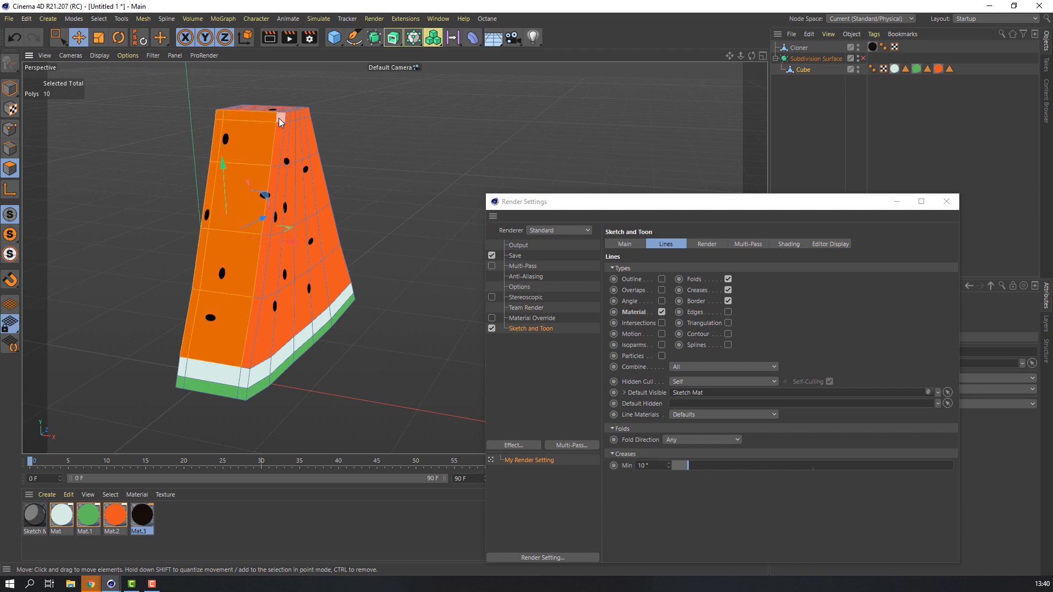
left_click(281, 117, "shift")
left_click(276, 187, "shift")
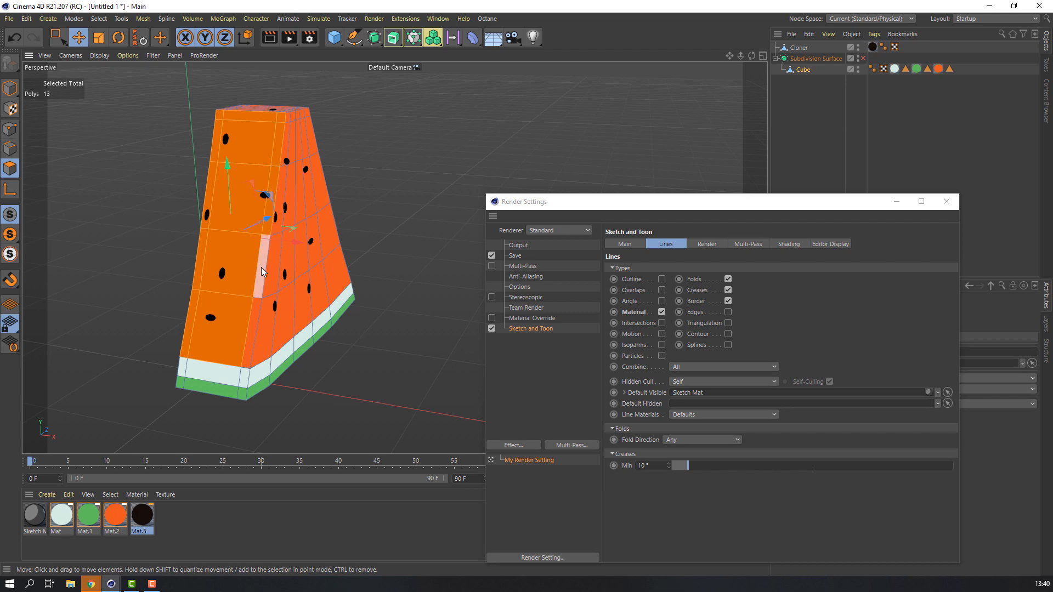
left_click(261, 270, "shift")
left_click(254, 322, "shift")
- Add all the orange flesh polygons on the opposite narrow side of the slice to the selection
left_click_drag(277, 301, 240, 307, "alt")
left_click_drag(357, 282, 118, 271, "alt")
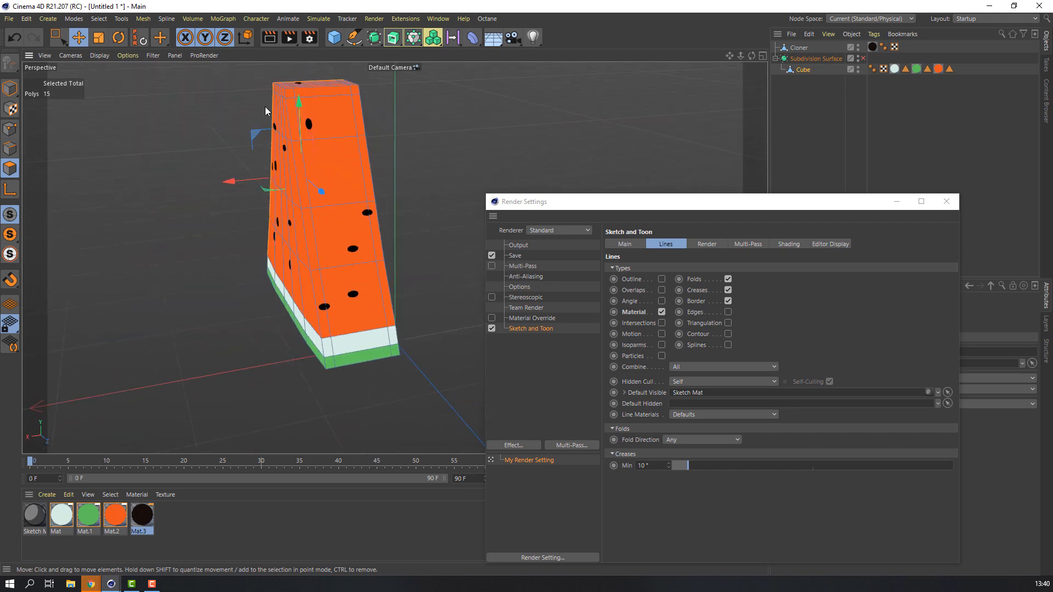
left_click(314, 90, "shift")
left_click(355, 93, "shift")
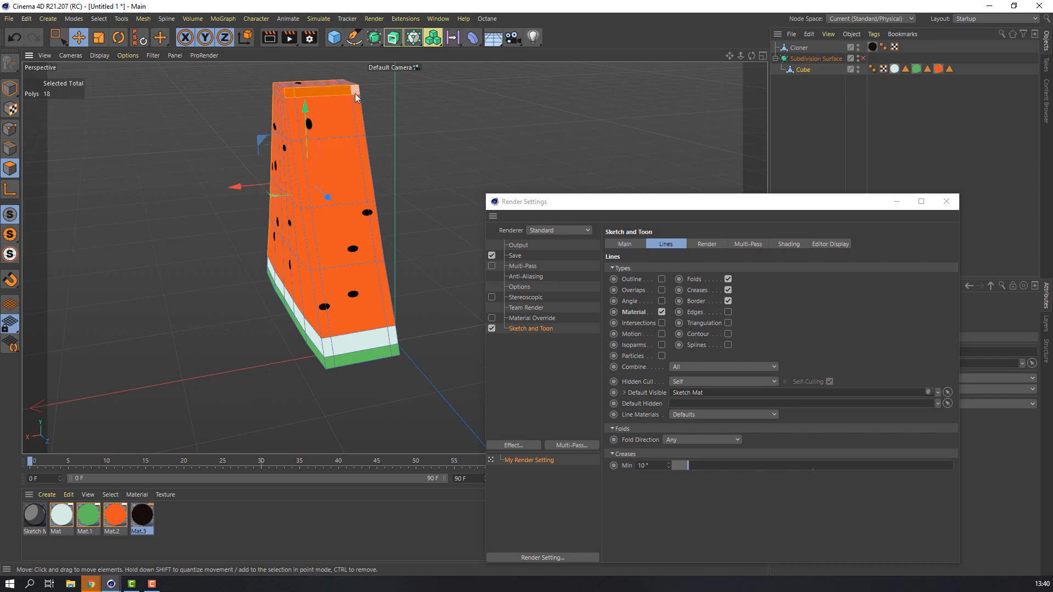
left_click(356, 105, "shift")
left_click(345, 112, "shift")
left_click(309, 161, "shift")
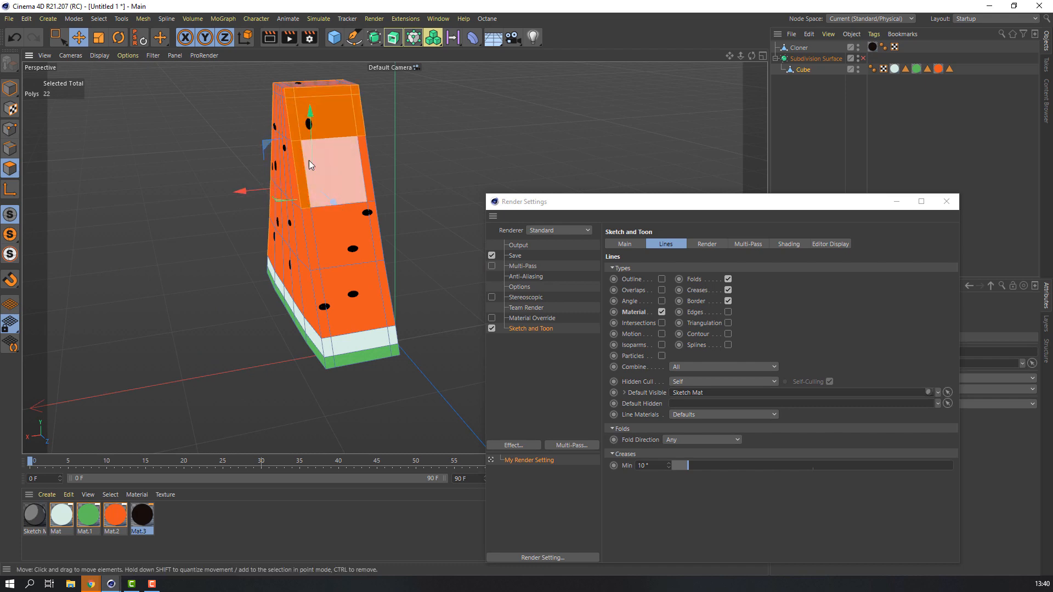
left_click(310, 236, "shift")
left_click(319, 286, "shift")
left_click(350, 312, "shift")
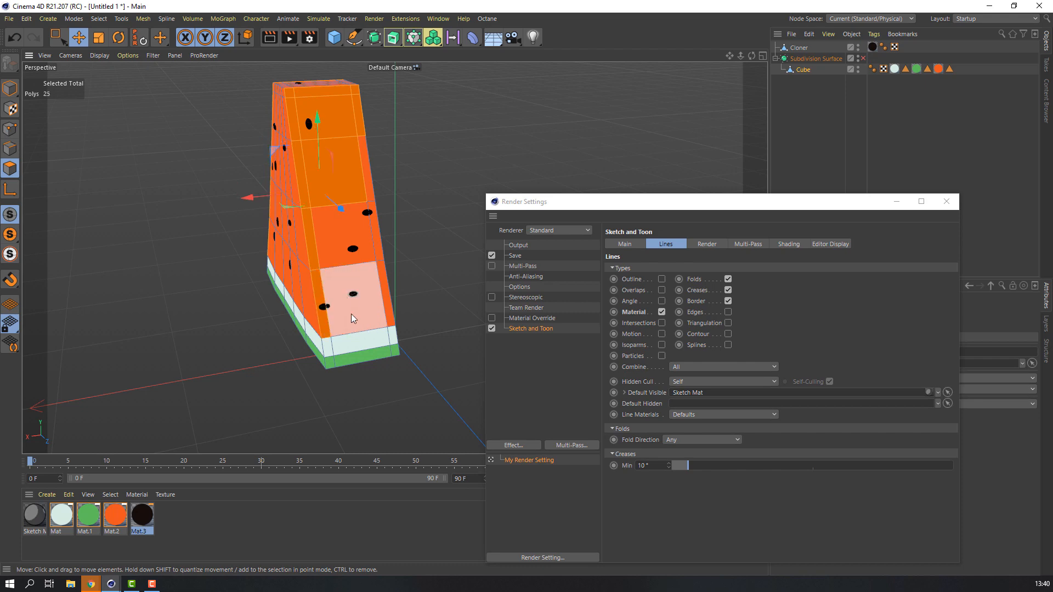
left_click(338, 258, "shift")
left_click(373, 228, "shift")
left_click(369, 186, "shift")
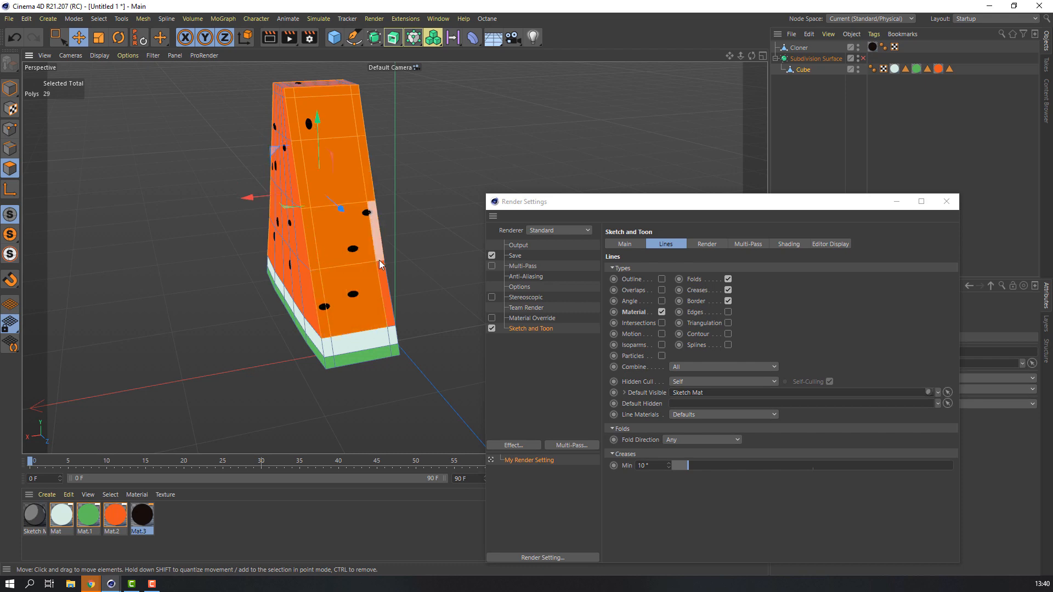
left_click(380, 294, "shift")
- Add every polygon on the slice's top face, including its border strips, to the selection
left_click_drag(192, 293, 235, 252, "alt")
left_click(239, 240, "shift")
left_click(250, 227, "shift")
left_click(270, 204, "shift")
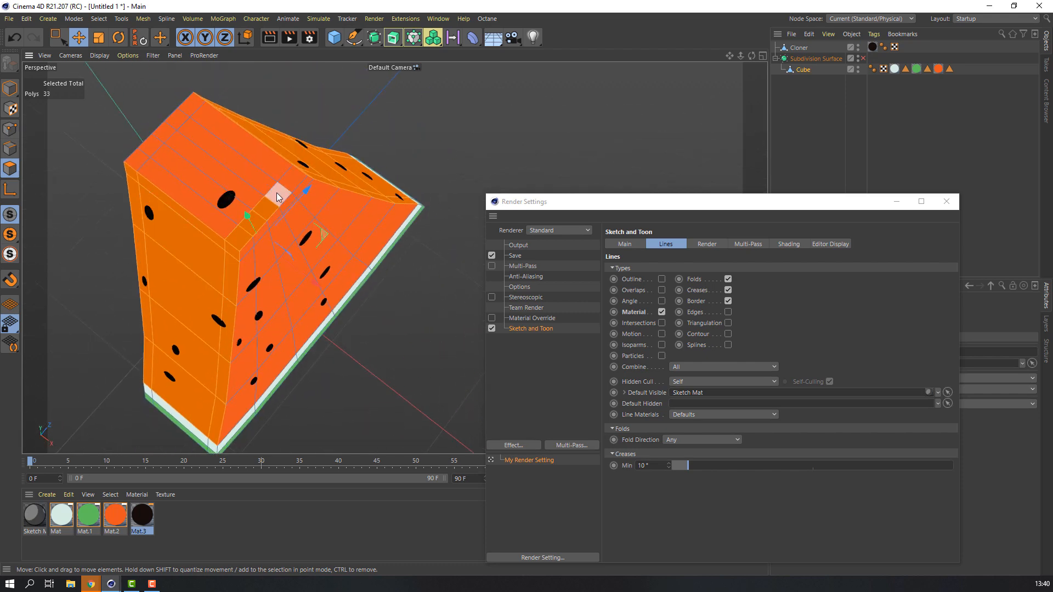
left_click(279, 194, "shift")
left_click(292, 181, "shift")
left_click(275, 165, "shift")
left_click(260, 179, "shift")
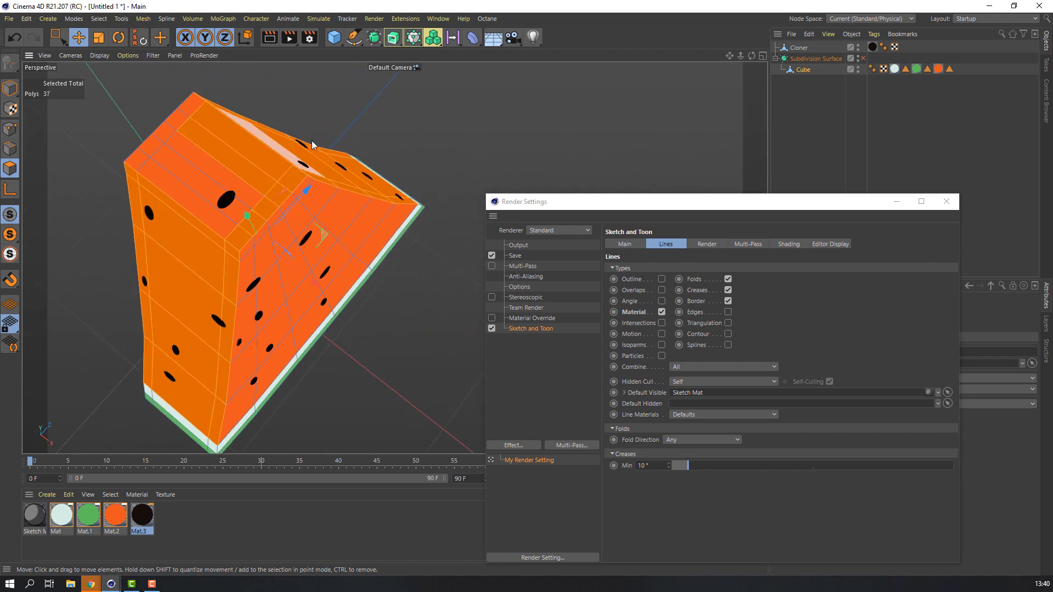
left_click(246, 194, "shift")
left_click(234, 208, "shift")
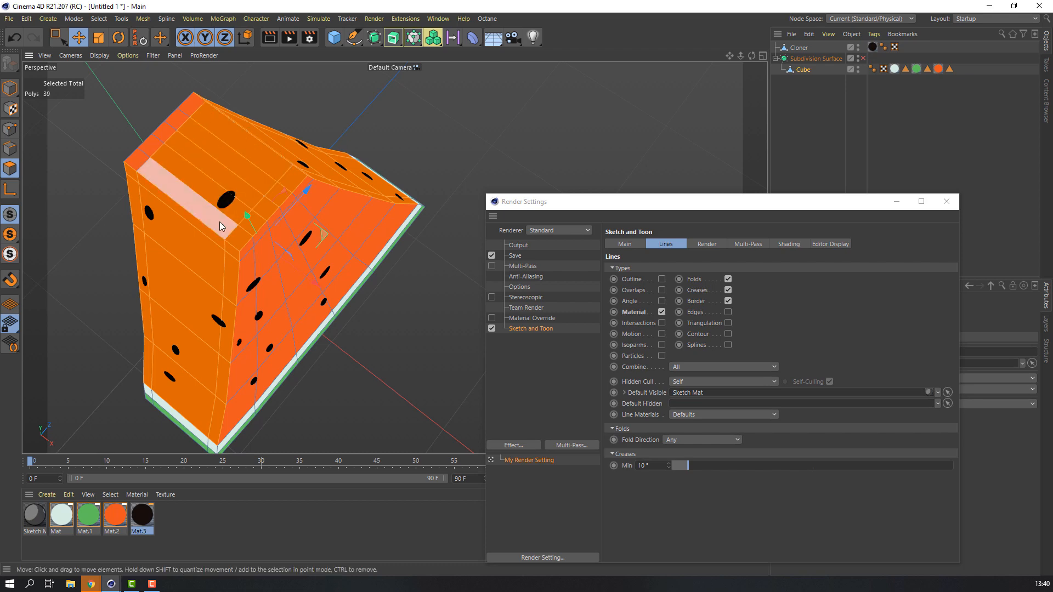
left_click(219, 222, "shift")
left_click(137, 161, "shift")
left_click(150, 147, "shift")
left_click(165, 134, "shift")
left_click(178, 119, "shift")
left_click(192, 105, "shift")
scroll(230, 211, "down", 3)
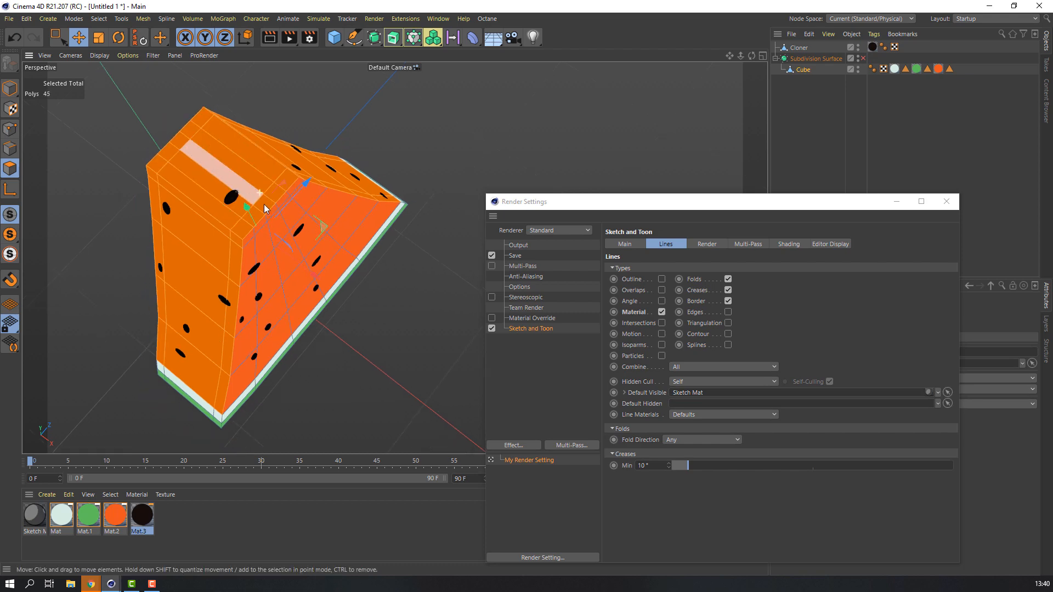
- Duplicate the orange flesh material Mat.2 and check the copy's Luminance color settings
left_click_drag(213, 281, 238, 195, "alt")
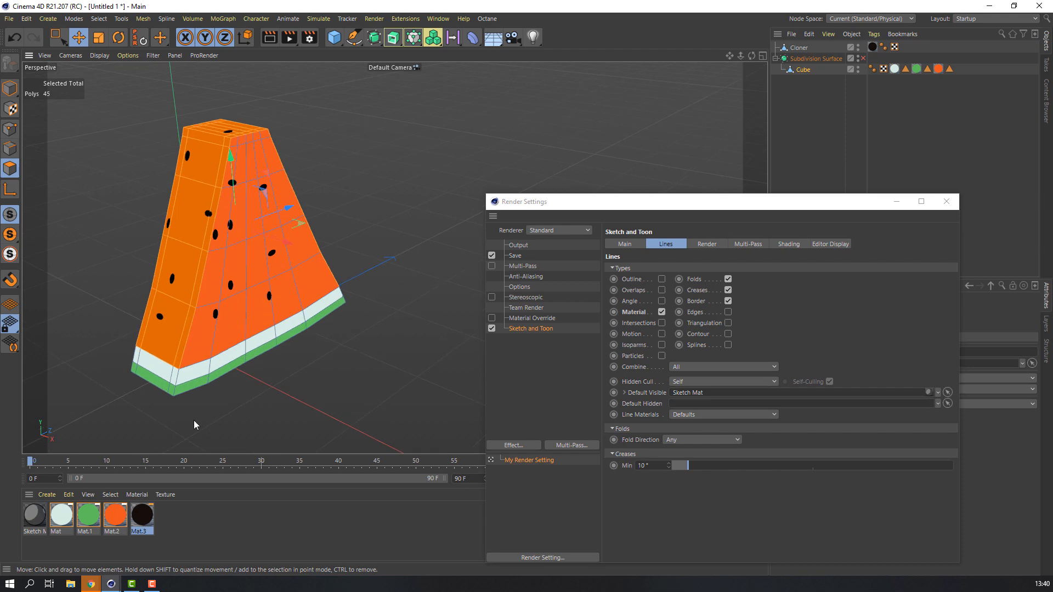
left_click(117, 521)
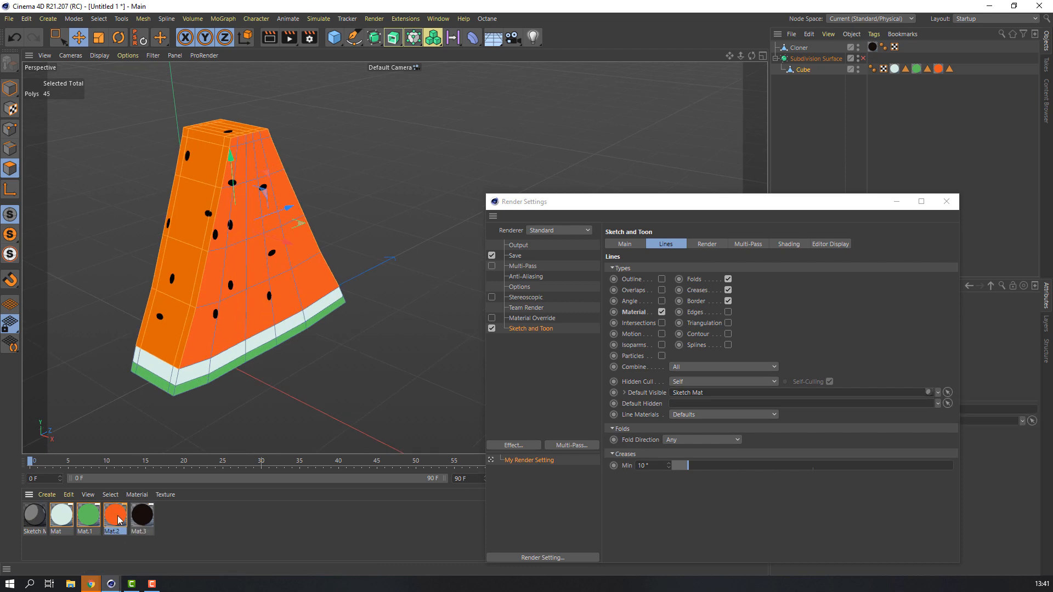
left_click_drag(177, 528, 204, 530, "ctrl")
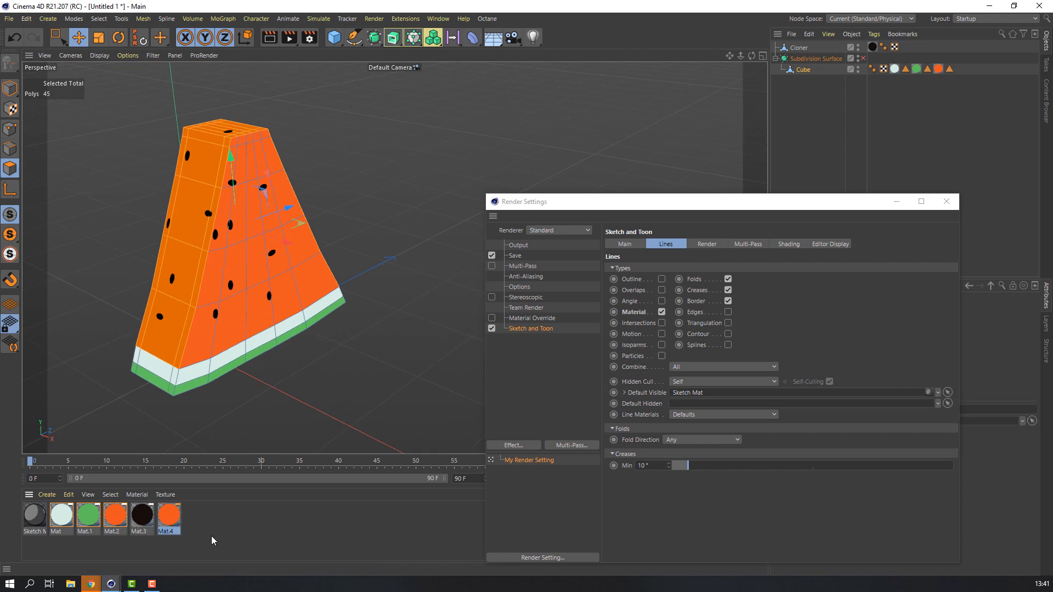
double_click(169, 515)
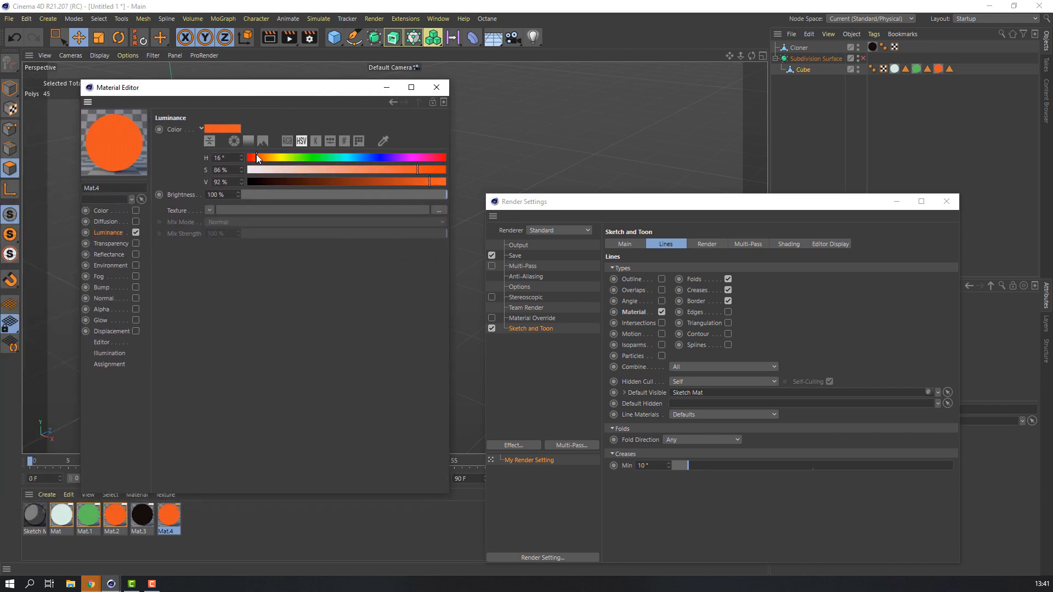
left_click(436, 87)
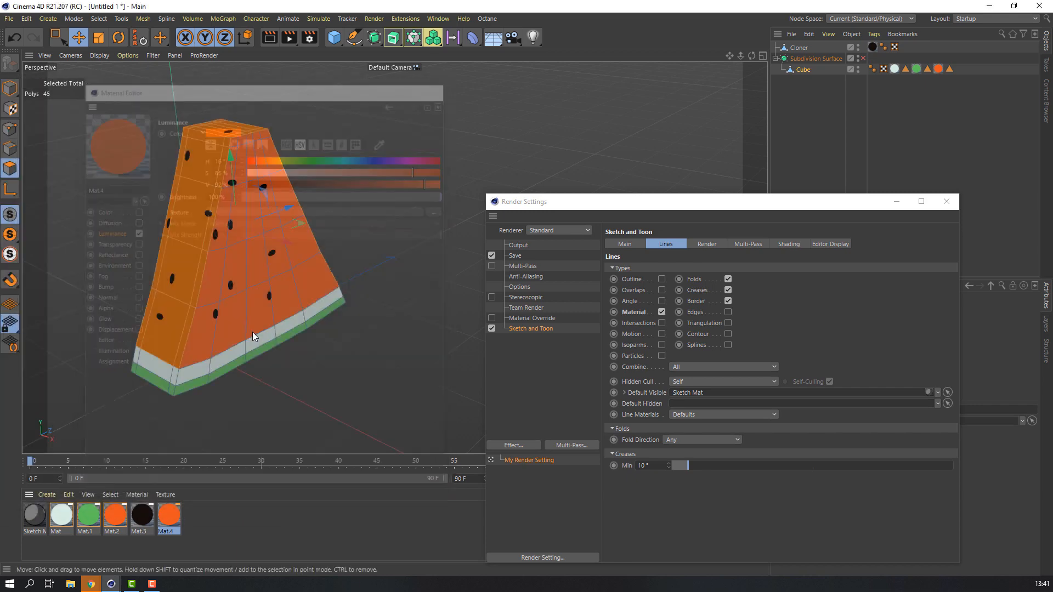
- Apply the duplicated orange material to the selected side and top polygons and clear the selection
left_click_drag(174, 507, 166, 279)
left_click_drag(182, 232, 182, 233)
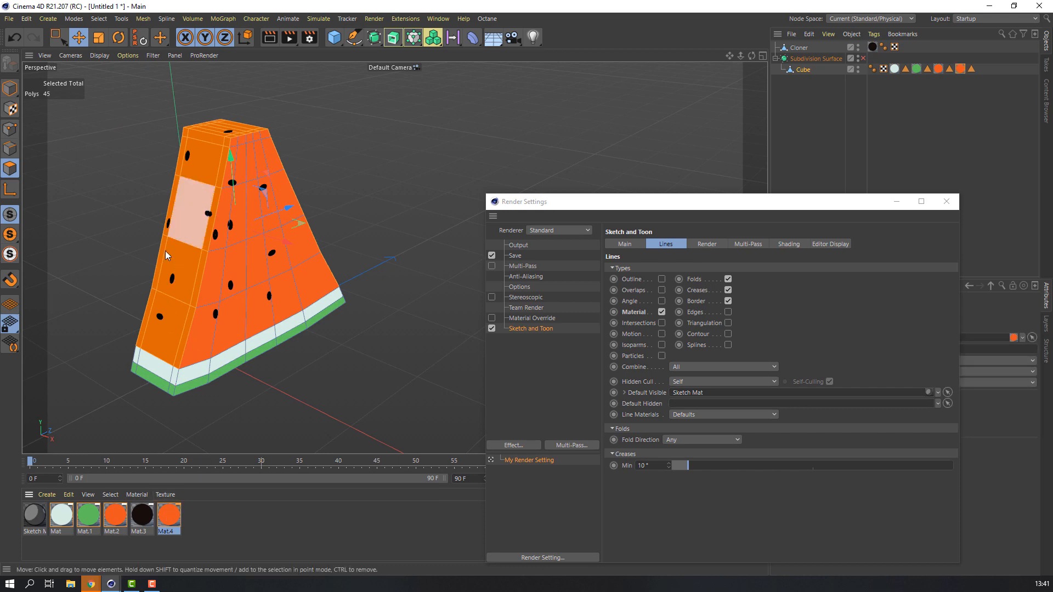
left_click(107, 249)
- Render the view from different angles to check the outlines between the slice's faces
left_click_drag(268, 252, 388, 236, "alt")
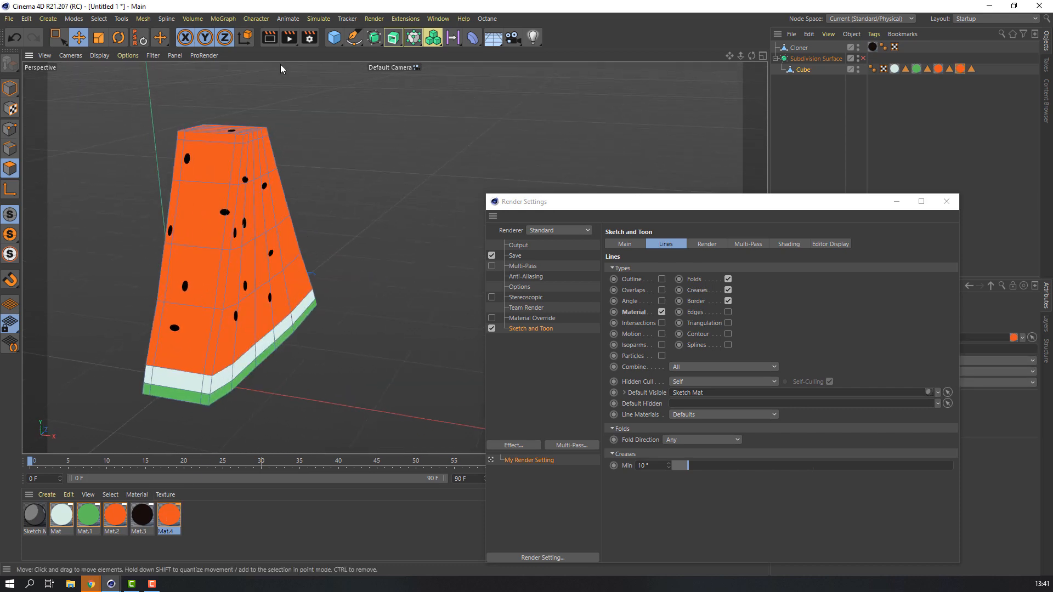
key("ctrl+r")
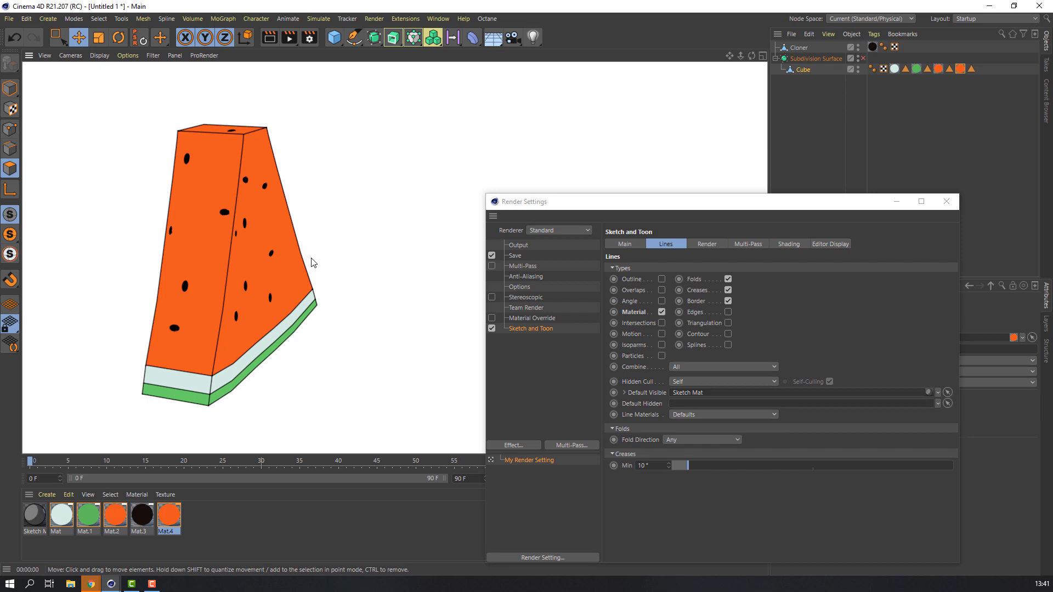
mouse_move(312, 263)
left_mouse_down("alt")
mouse_move(335, 233)
mouse_move(254, 248)
mouse_move(315, 98)
left_mouse_up("alt")
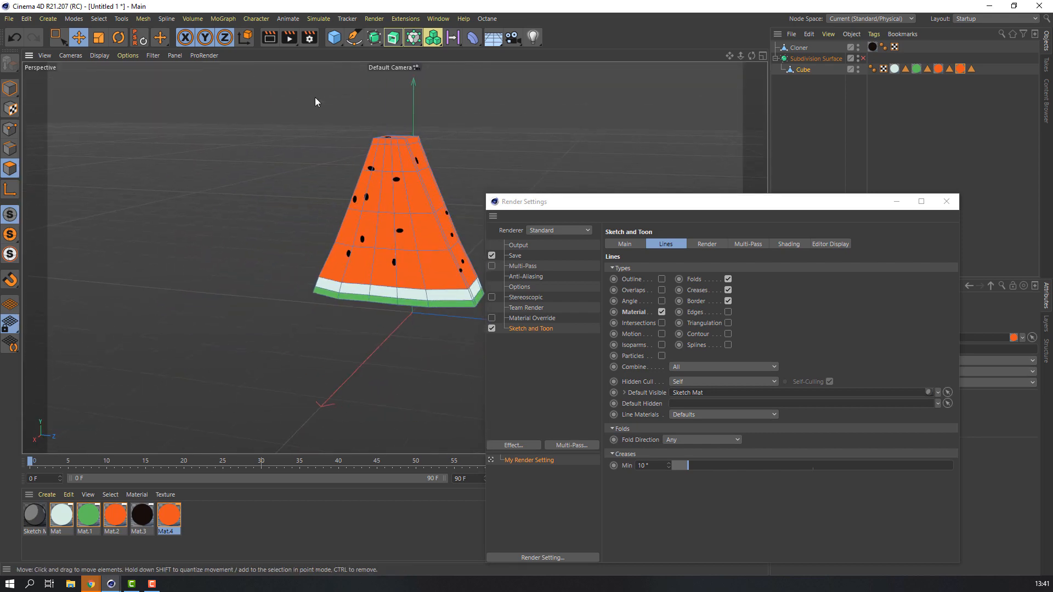
left_click(265, 41)
- Close the render settings and render a closer view of the whole slice
left_click_drag(631, 201, 411, 177)
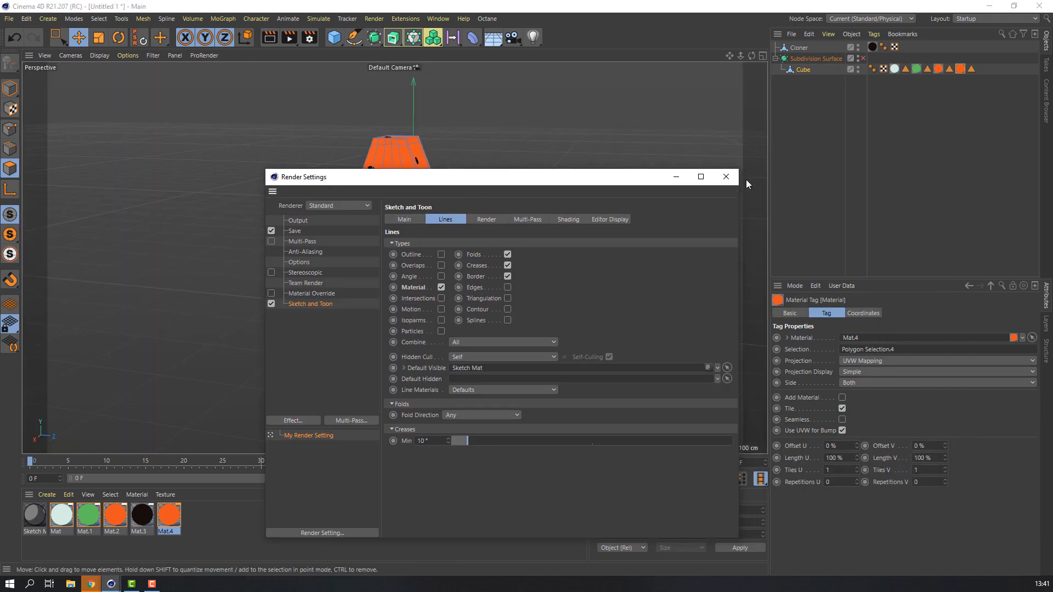
left_click(726, 177)
scroll(376, 202, "up", 6)
middle_click_drag(383, 241, 334, 274, "alt")
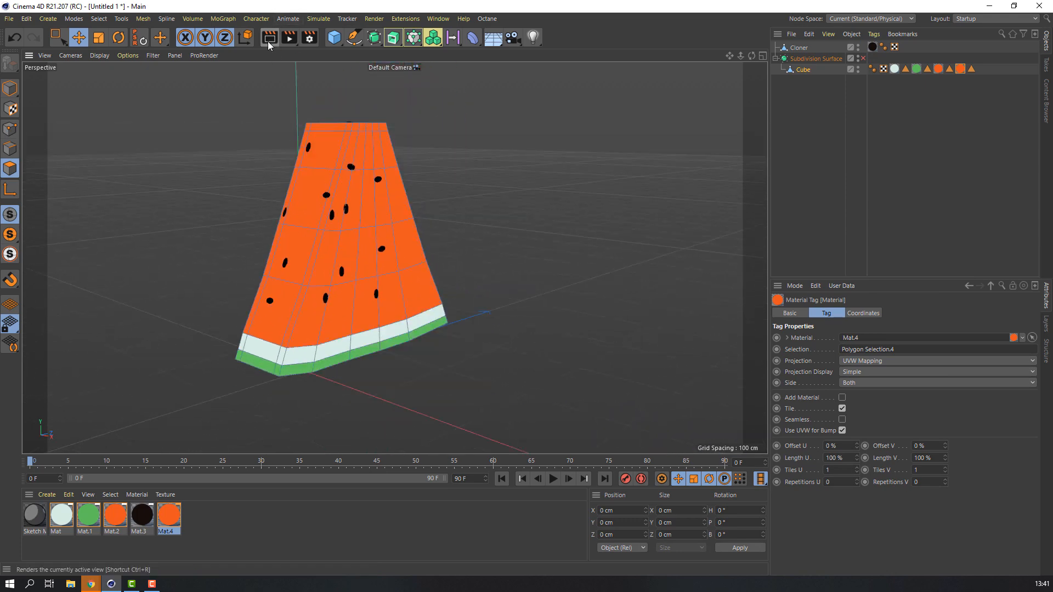
left_click(268, 41)
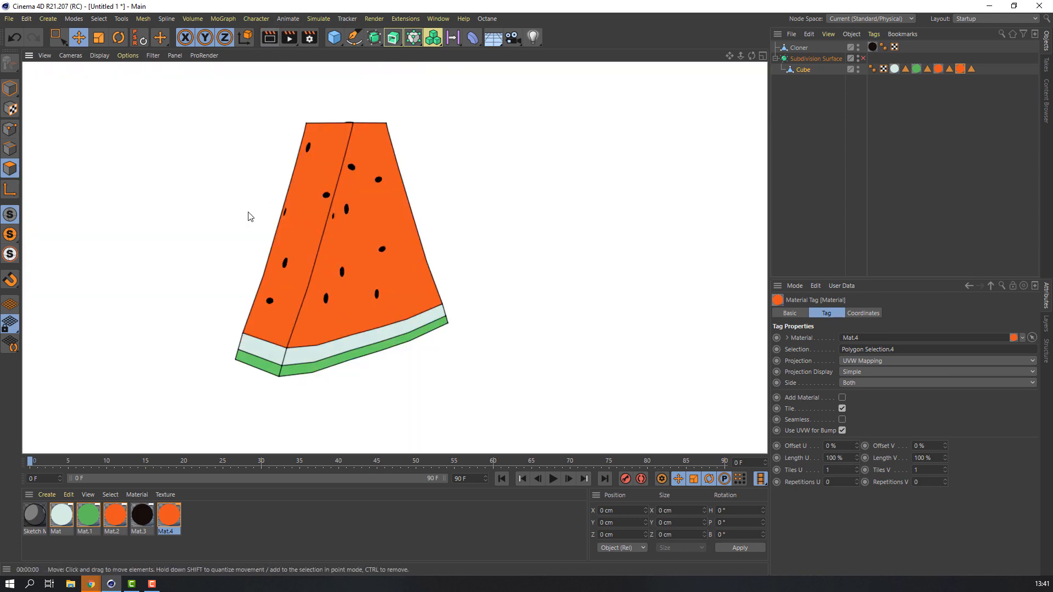